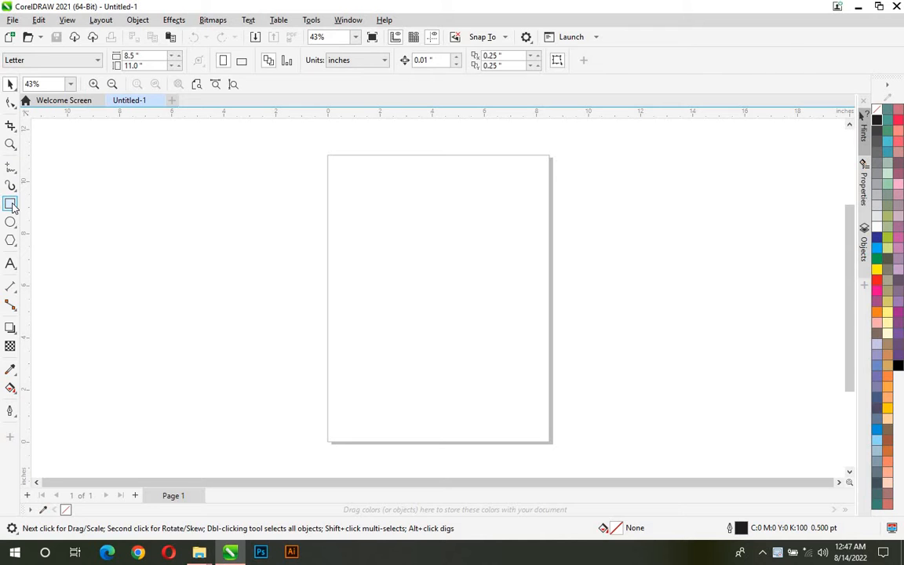
Draw a rectangle about 5.2 by 1.8 inches in the upper half of the page, and undo it.
{"action": "left_click", "coordinate": [12, 205]}
{"action": "left_click_drag", "start_coordinate": [353, 224], "coordinate": [489, 273]}
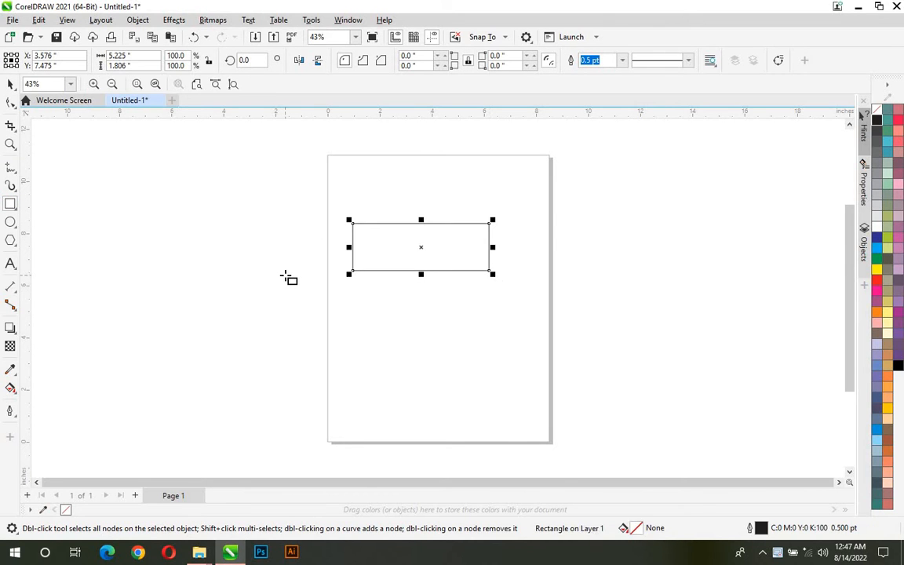
{"action": "key", "text": "ctrl+z"}
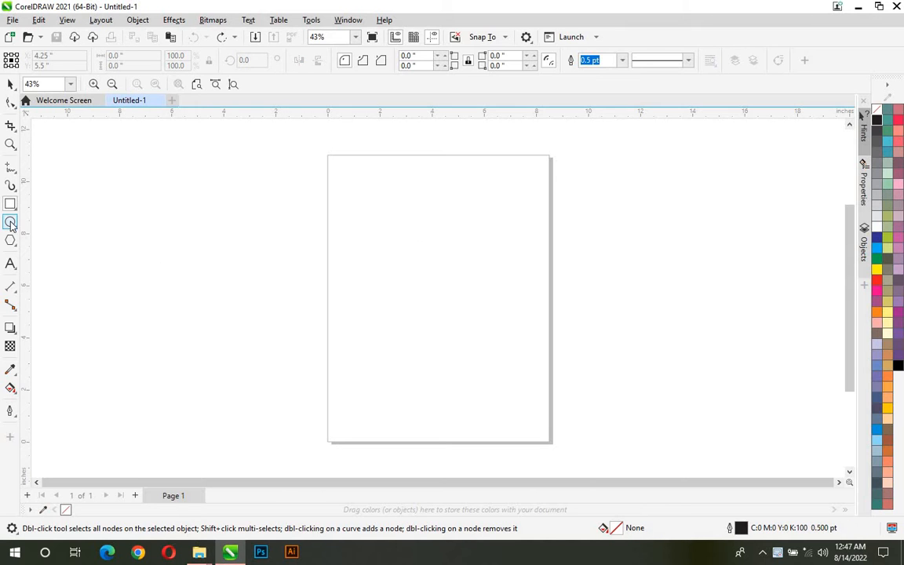
Draw an ellipse about 4.0 by 4.5 inches and a seven-sided polygon about 3.9 inches wide, undoing each one.
{"action": "left_click_drag", "start_coordinate": [377, 238], "coordinate": [482, 355]}
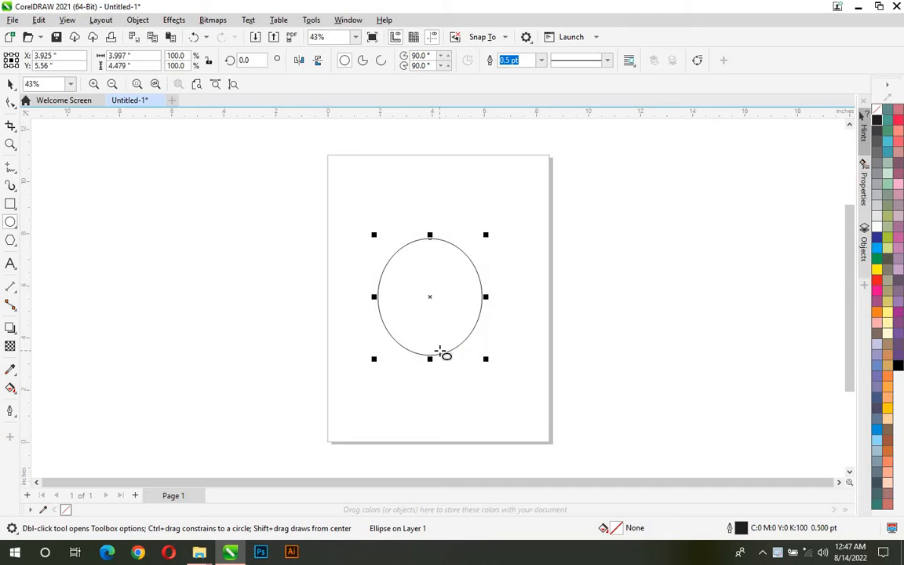
{"action": "key", "text": "ctrl+z"}
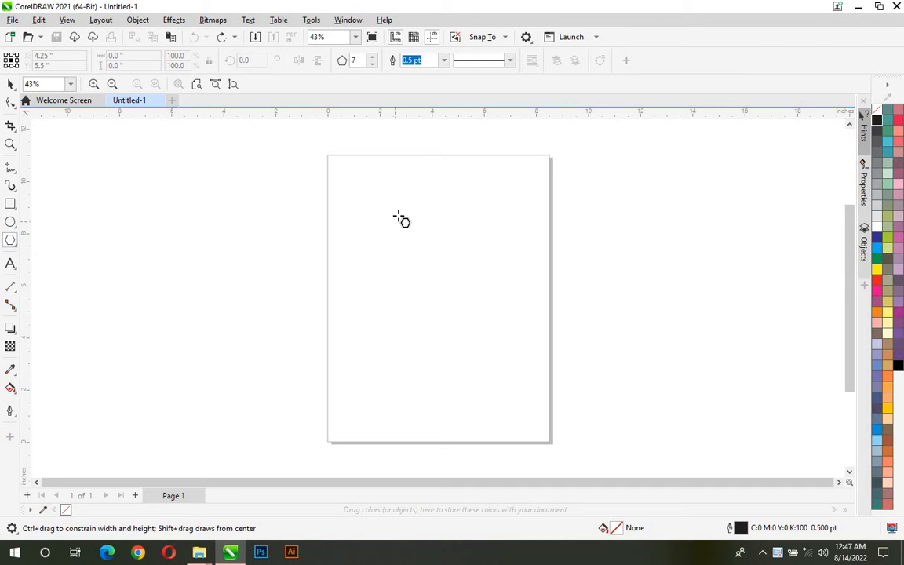
{"action": "left_click_drag", "start_coordinate": [397, 218], "coordinate": [398, 266]}
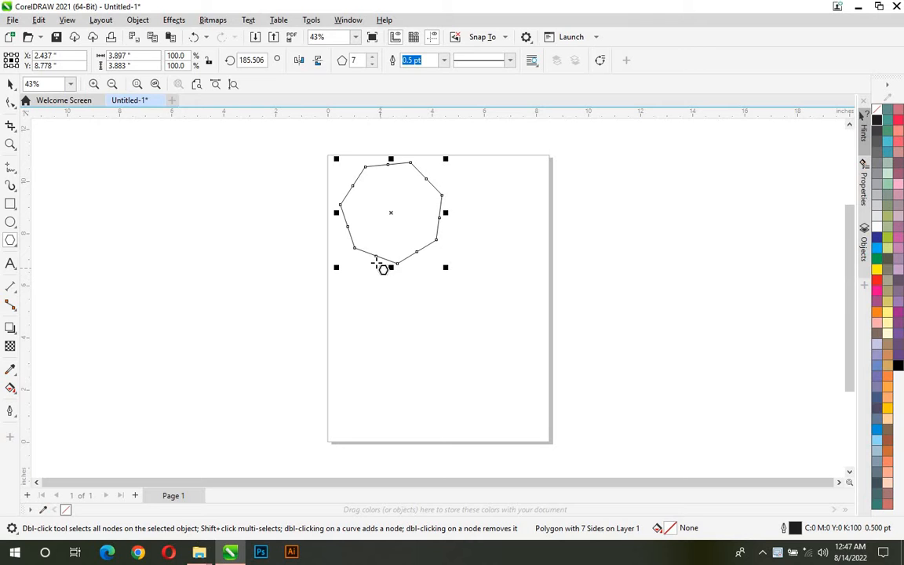
{"action": "key", "text": "ctrl+z"}
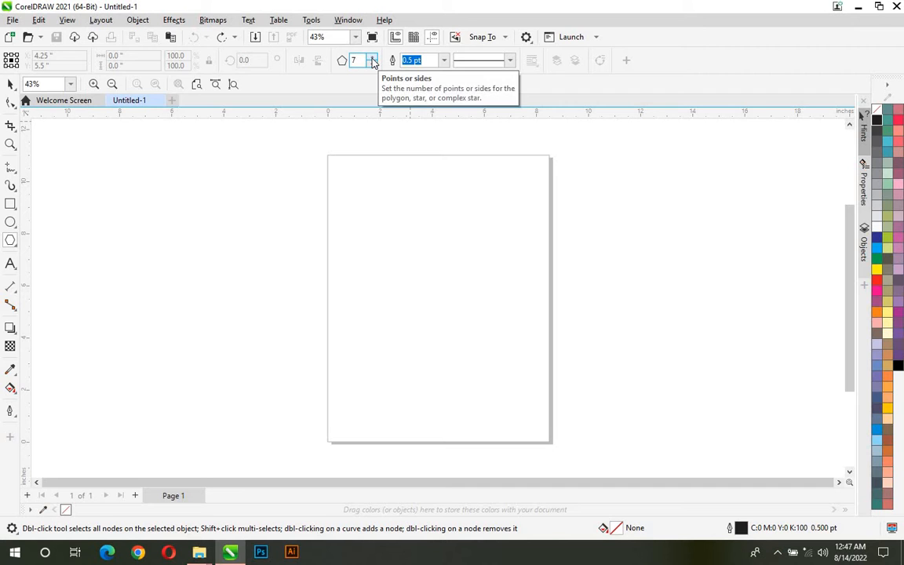
Set the polygon to 5 sides, draw a tilted pentagon about 6.7 inches wide from its center, and undo it.
{"action": "left_click", "coordinate": [372, 64]}
{"action": "left_click", "coordinate": [372, 64]}
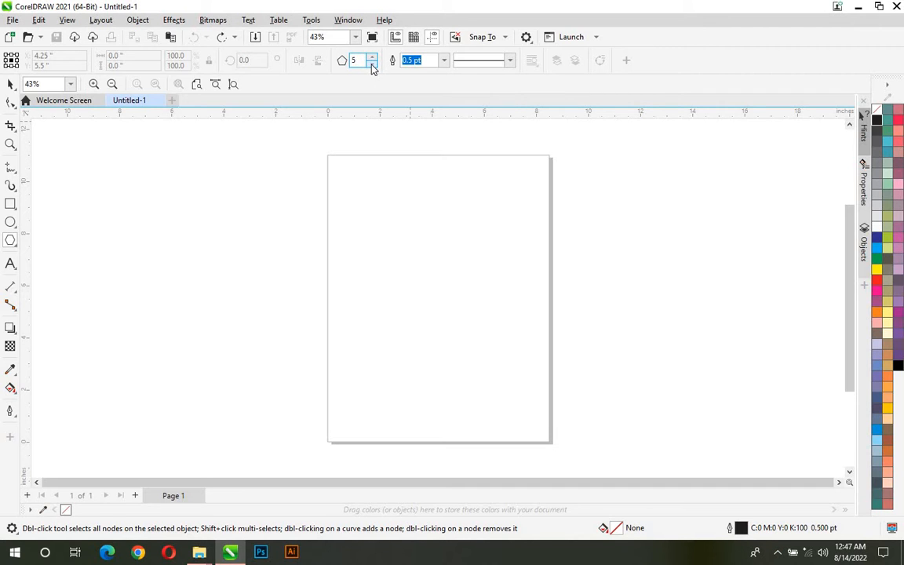
{"action": "left_click_drag", "start_coordinate": [375, 224], "coordinate": [420, 301]}
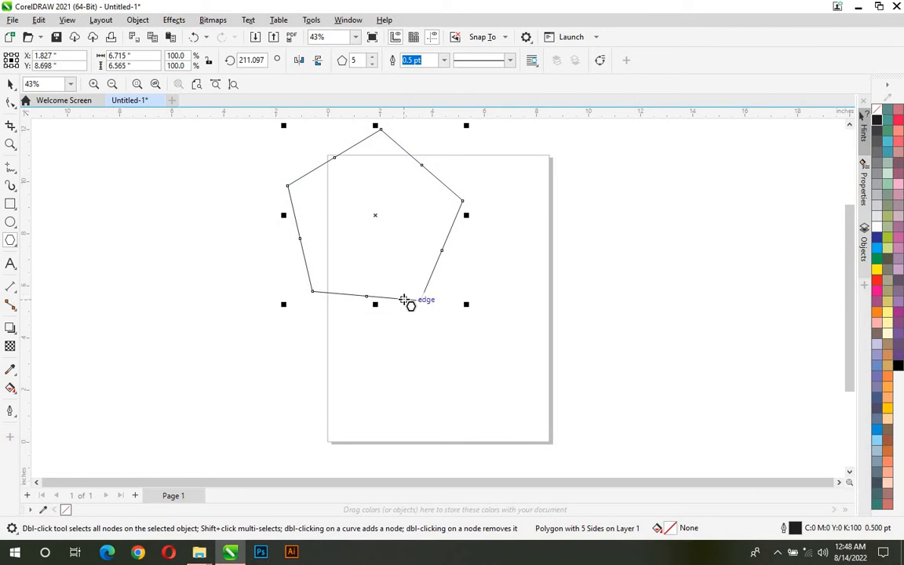
{"action": "key", "text": "ctrl+z"}
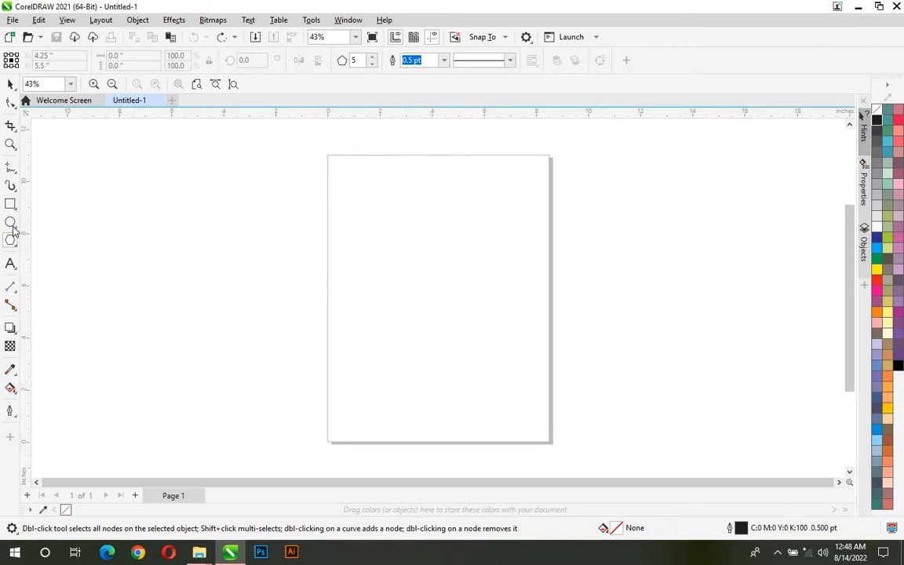
Draw a square about 4.4 inches wide and a circle about 3.1 inches in diameter overlapping the square's upper edge.
{"action": "left_click", "coordinate": [11, 204]}
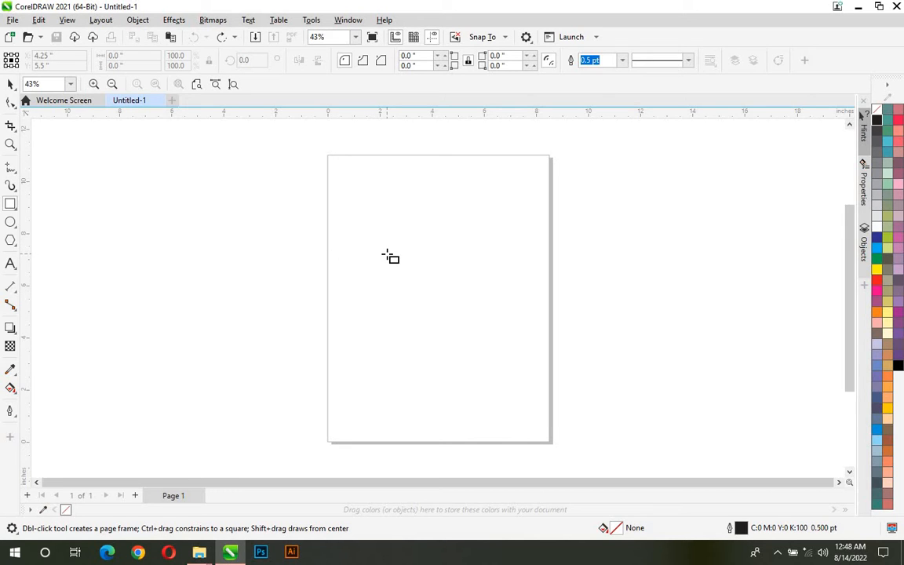
{"action": "left_click_drag", "start_coordinate": [386, 252], "coordinate": [500, 368]}
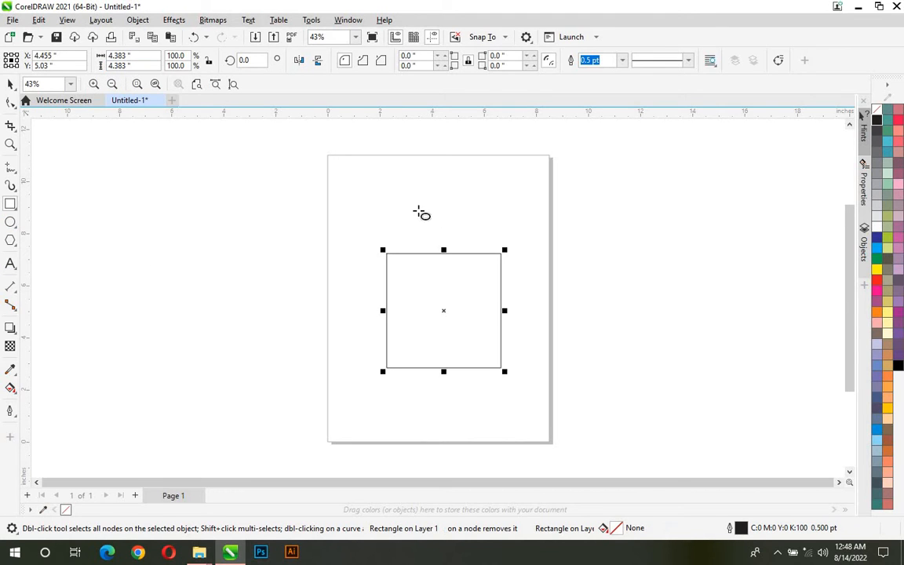
{"action": "left_click_drag", "start_coordinate": [383, 188], "coordinate": [467, 272]}
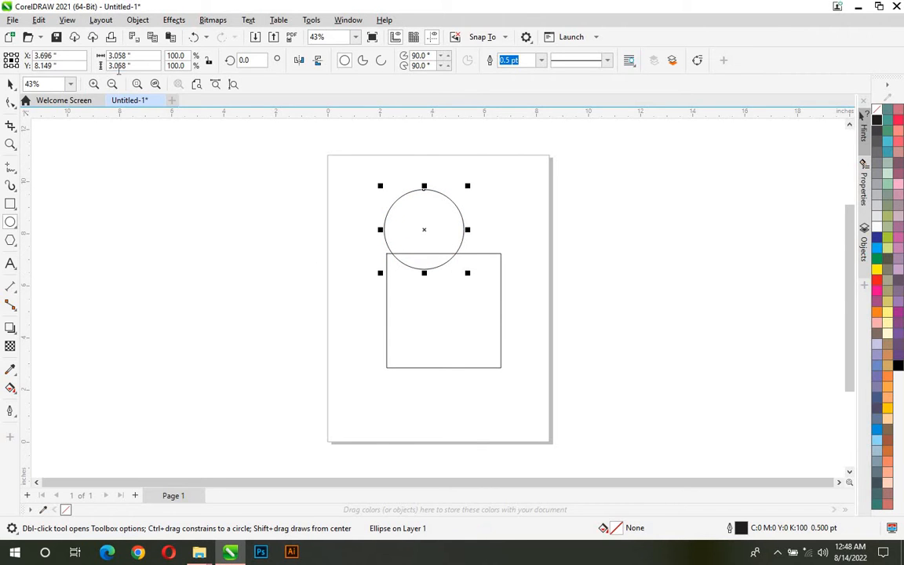
Draw a pentagon about 4.7 inches wide beside the circle and a five-pointed star about 3.3 inches wide over the page's left edge.
{"action": "left_click", "coordinate": [15, 243]}
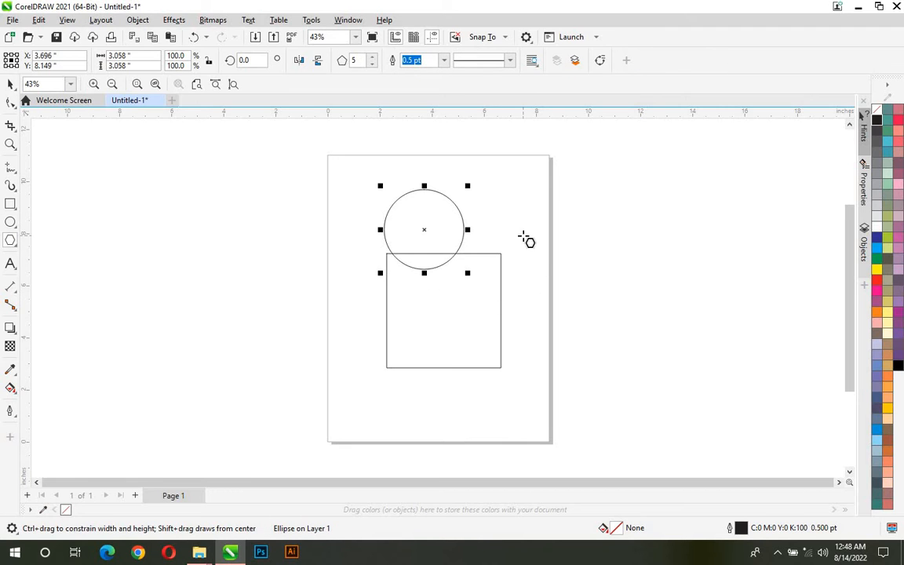
{"action": "left_click_drag", "start_coordinate": [518, 223], "coordinate": [554, 265]}
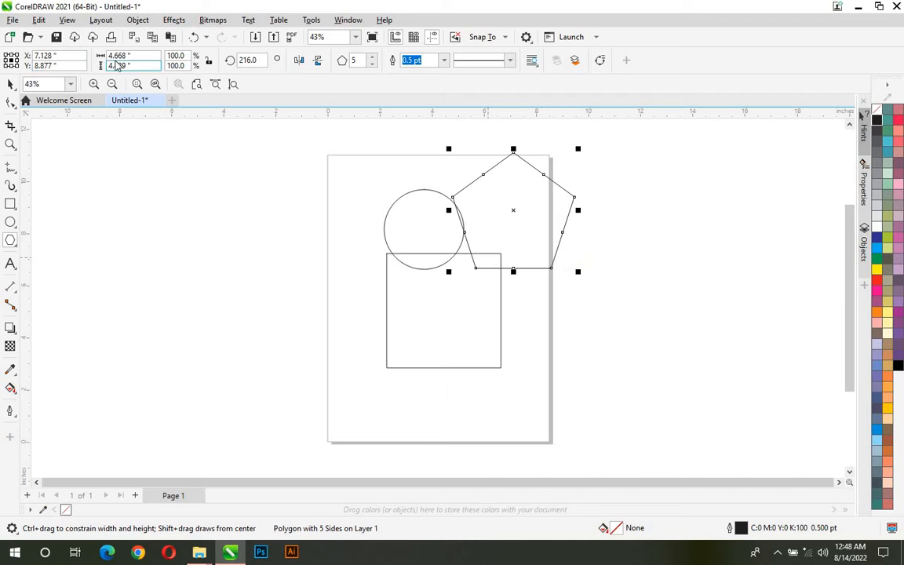
{"action": "left_click", "coordinate": [17, 249]}
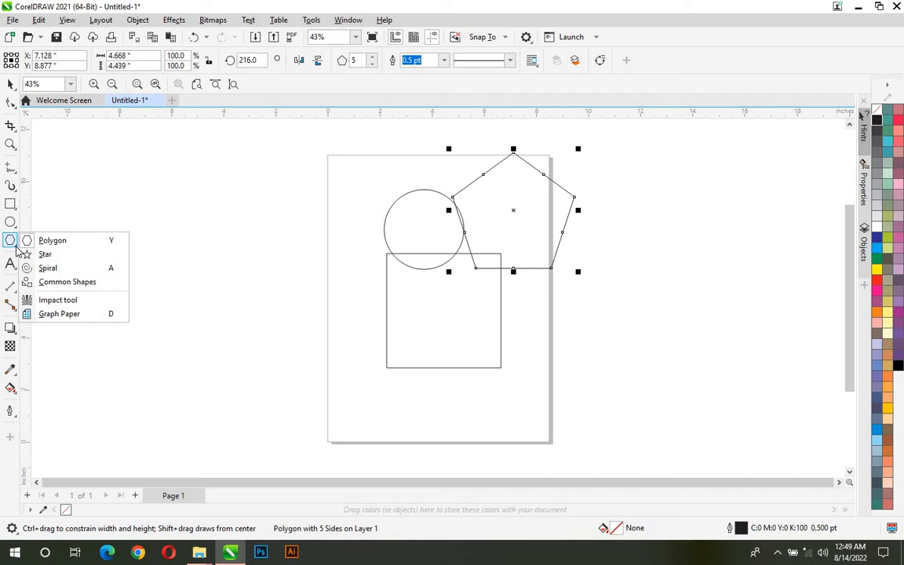
{"action": "left_click", "coordinate": [59, 256]}
{"action": "mouse_move", "coordinate": [339, 327]}
{"action": "left_mouse_down"}
{"action": "mouse_move", "coordinate": [361, 354]}
{"action": "mouse_move", "coordinate": [351, 326]}
{"action": "left_mouse_up"}
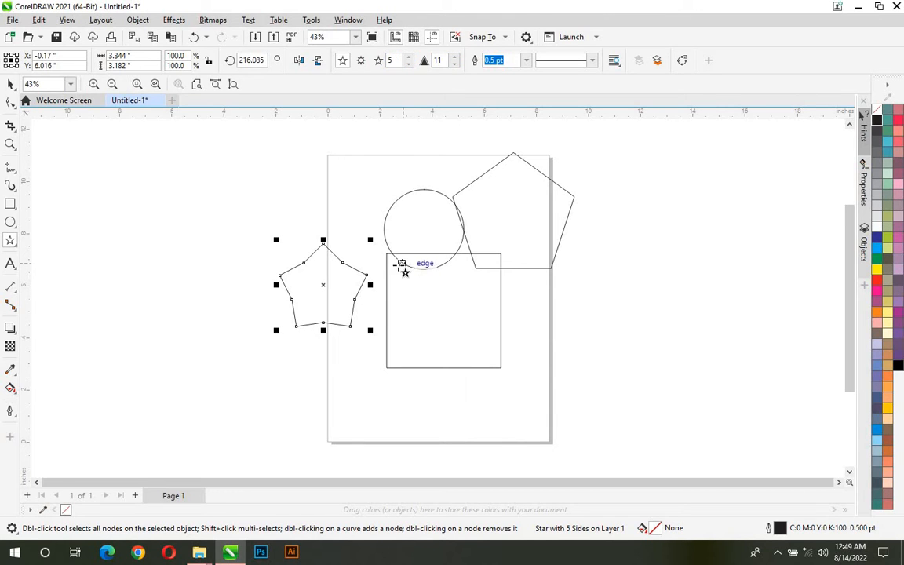
Undo the star, pentagon, circle and square to empty the page.
{"action": "key", "text": "ctrl+z"}
{"action": "key", "text": "ctrl+z"}
{"action": "key", "text": "ctrl+z"}
{"action": "key", "text": "ctrl+z"}
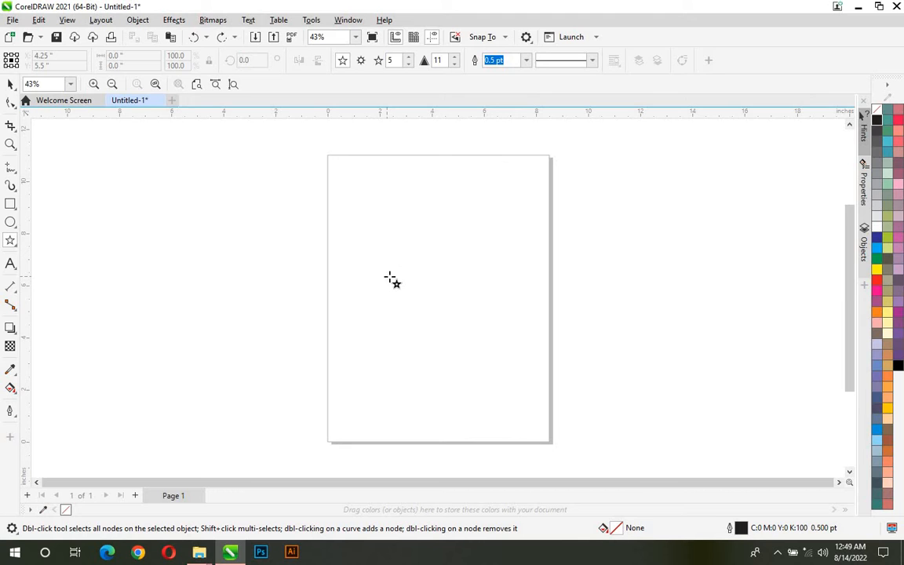
Draw a symmetrical spiral with 4 revolutions, about 4.9 inches across, in the lower half of the page.
{"action": "left_click", "coordinate": [10, 240]}
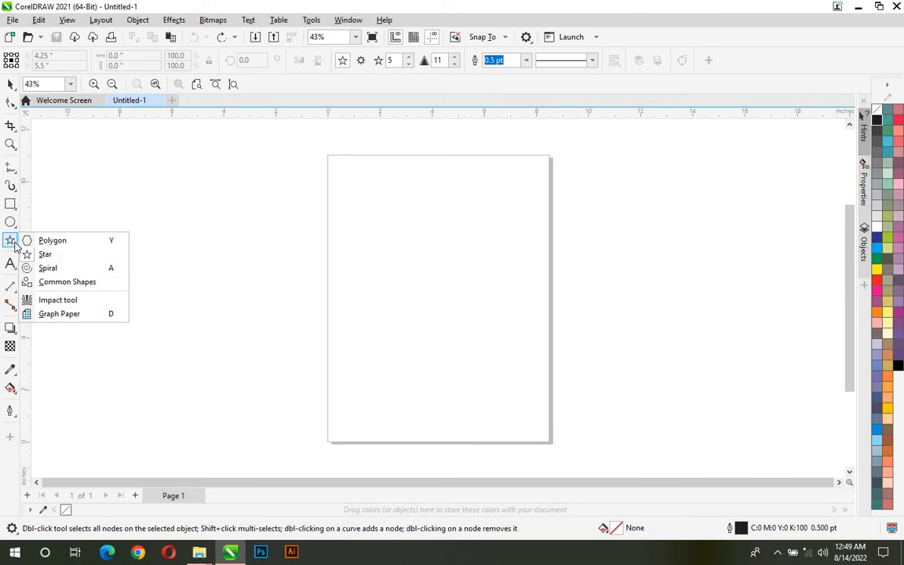
{"action": "left_click", "coordinate": [86, 270]}
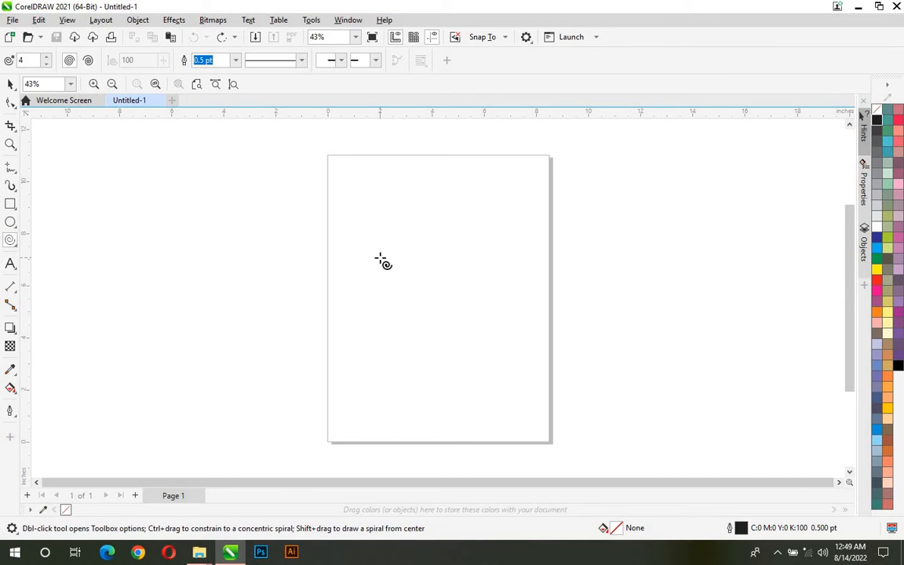
{"action": "left_click_drag", "start_coordinate": [380, 259], "coordinate": [506, 366]}
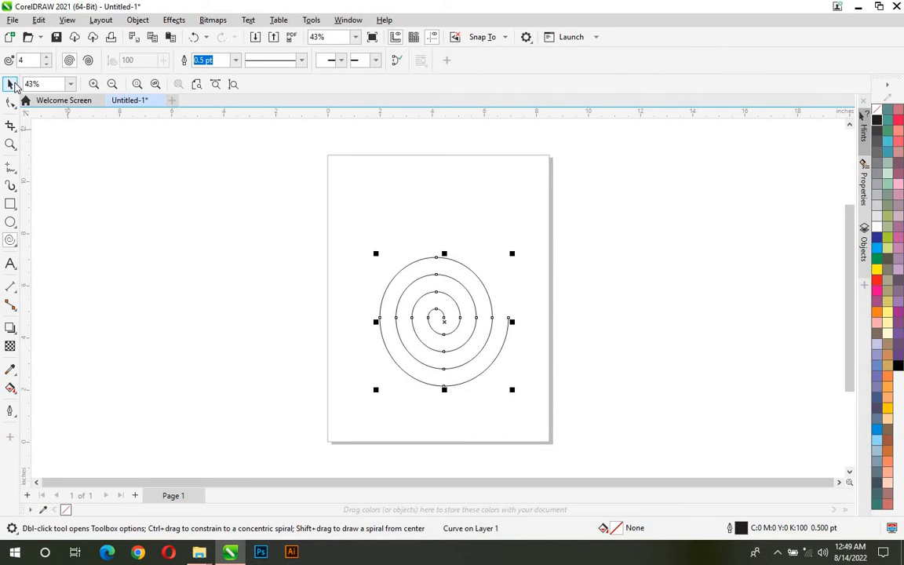
Move the spiral up the page by its center node, and undo the moves and the spiral.
{"action": "key", "text": "space"}
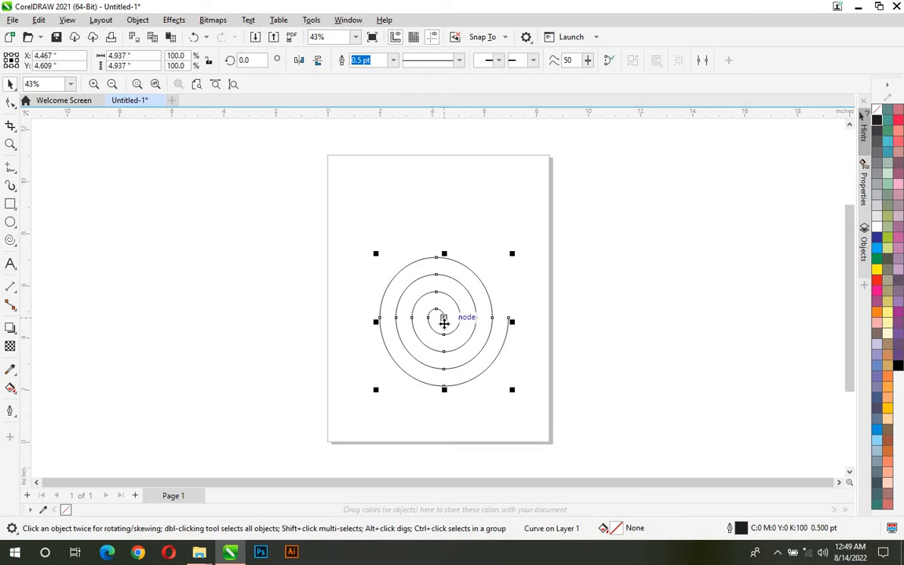
{"action": "left_click_drag", "start_coordinate": [443, 316], "coordinate": [444, 291]}
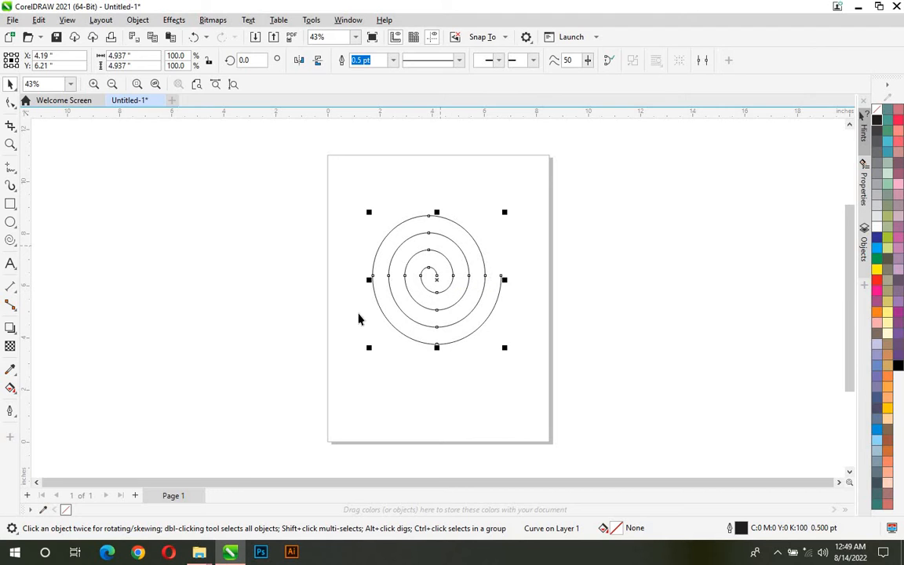
{"action": "key", "text": "ctrl+z"}
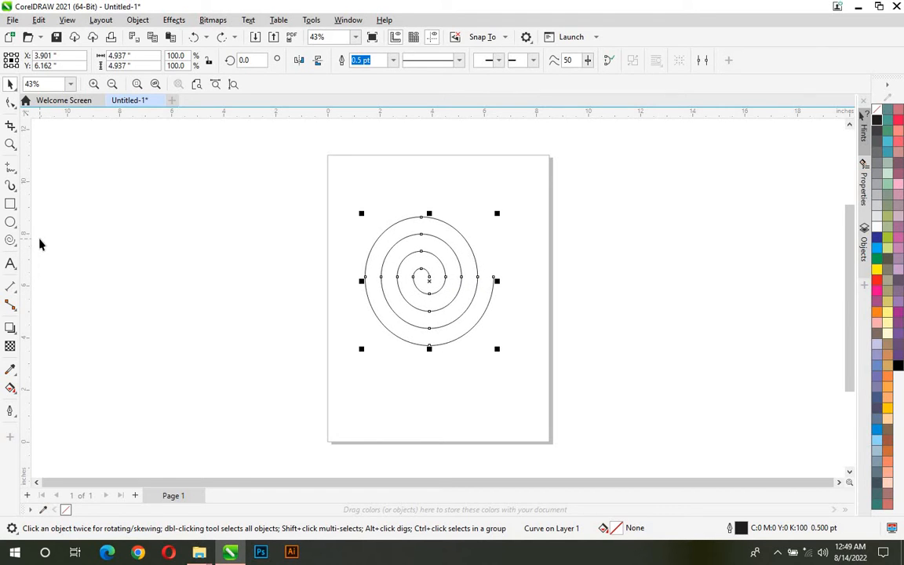
{"action": "key", "text": "ctrl+z"}
{"action": "key", "text": "ctrl+z"}
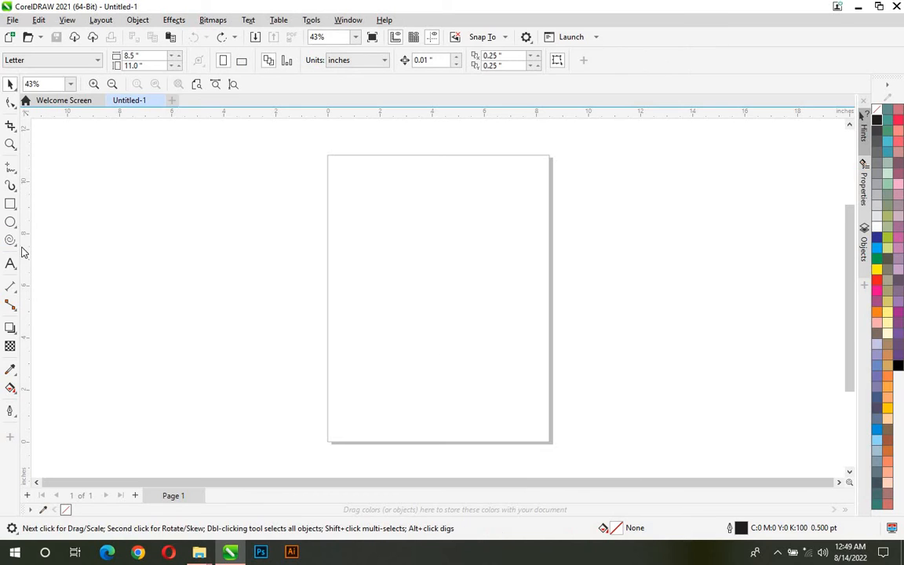
Draw a ring from the basic common shapes, about 5.4 inches in diameter, in the lower half of the page.
{"action": "left_click", "coordinate": [15, 246]}
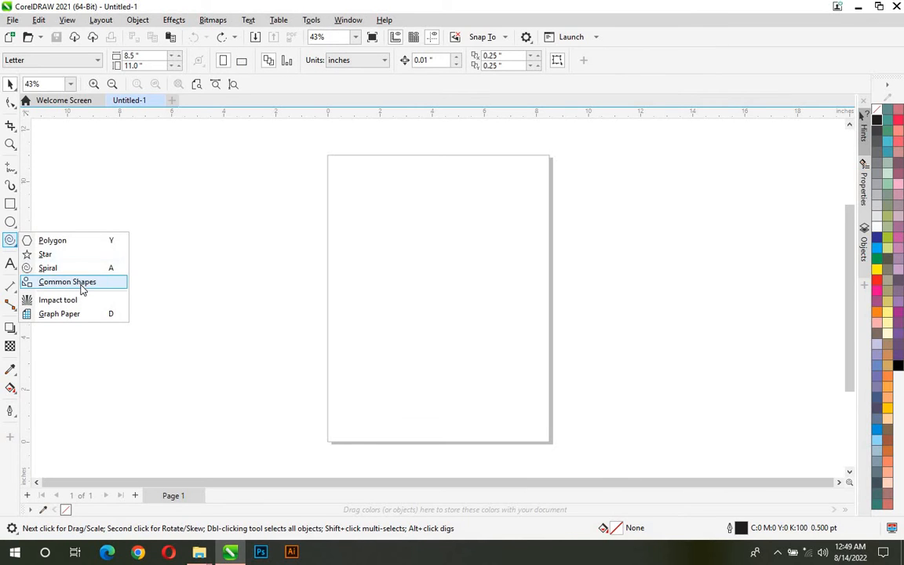
{"action": "left_click", "coordinate": [74, 281]}
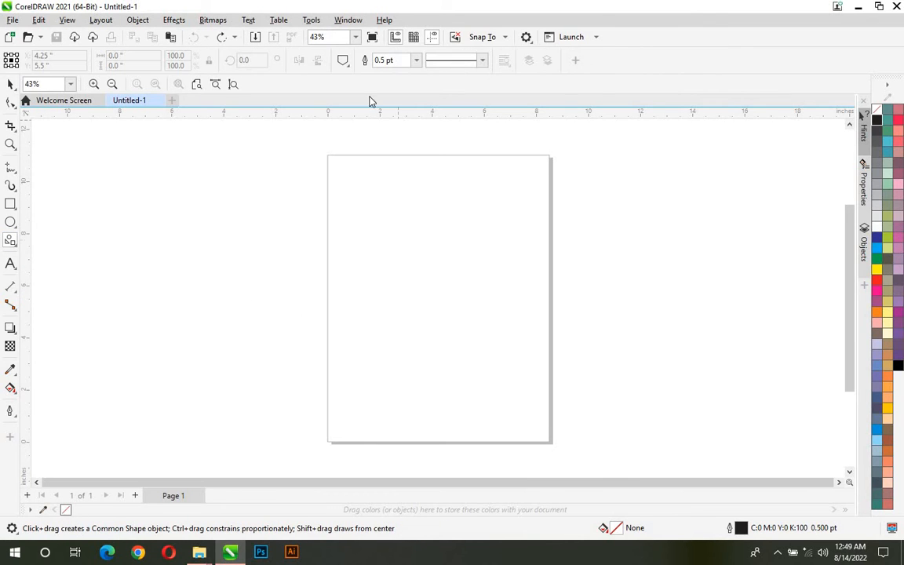
{"action": "left_click", "coordinate": [343, 66]}
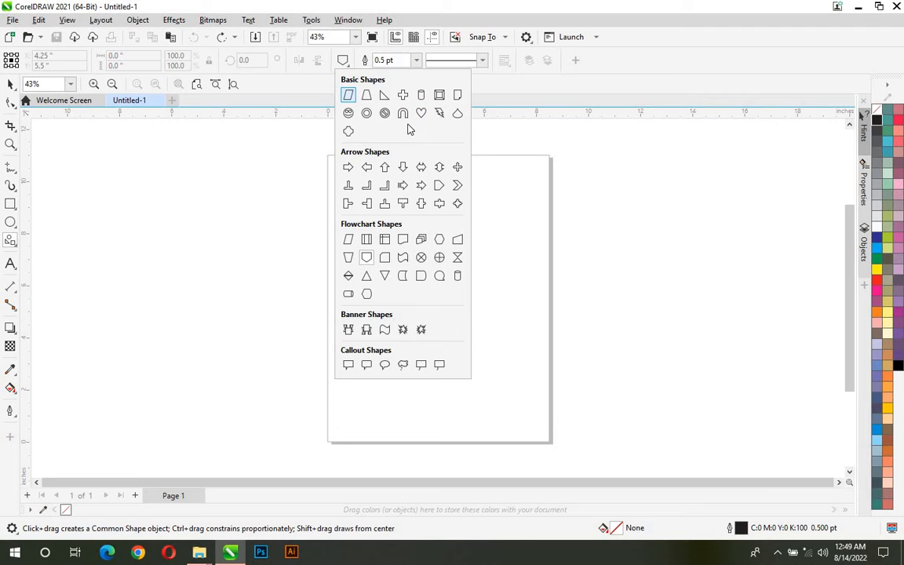
{"action": "left_click", "coordinate": [367, 114]}
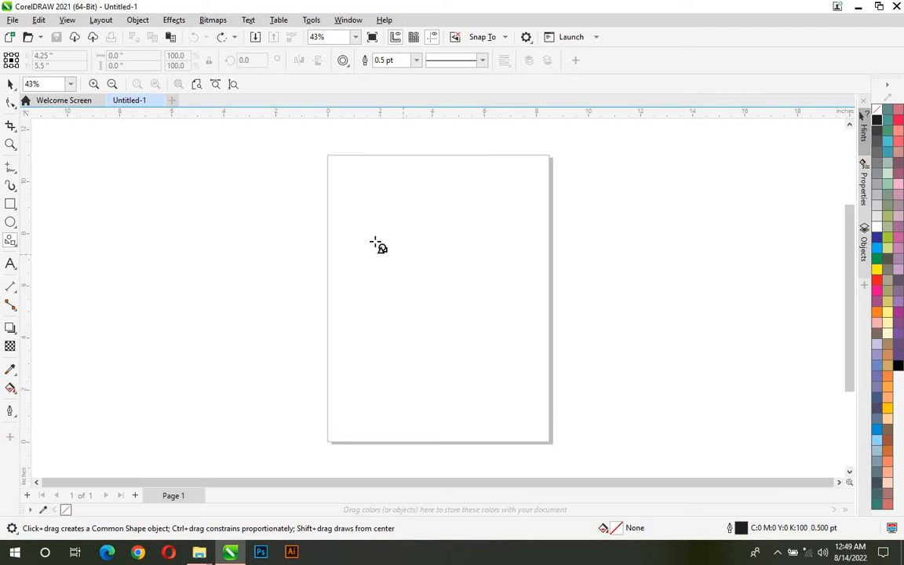
{"action": "left_click_drag", "start_coordinate": [375, 240], "coordinate": [508, 381]}
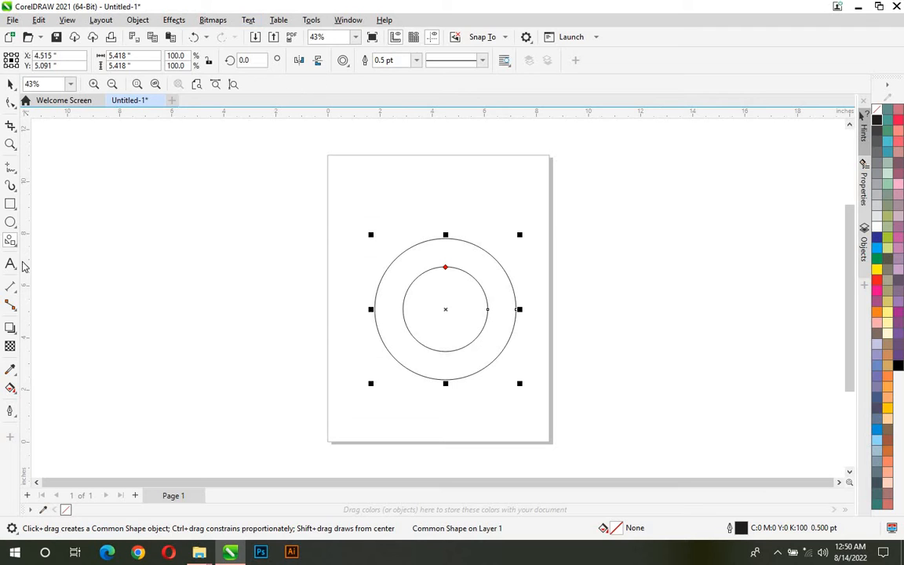
Draw a wavy banner shape about 6.8 by 2.0 inches above the ring.
{"action": "left_click", "coordinate": [344, 60]}
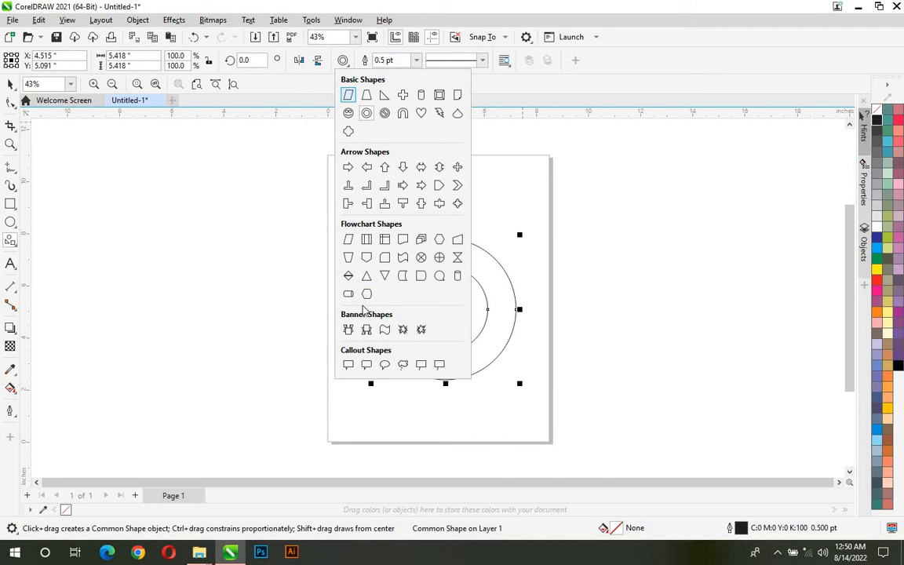
{"action": "left_click", "coordinate": [385, 332]}
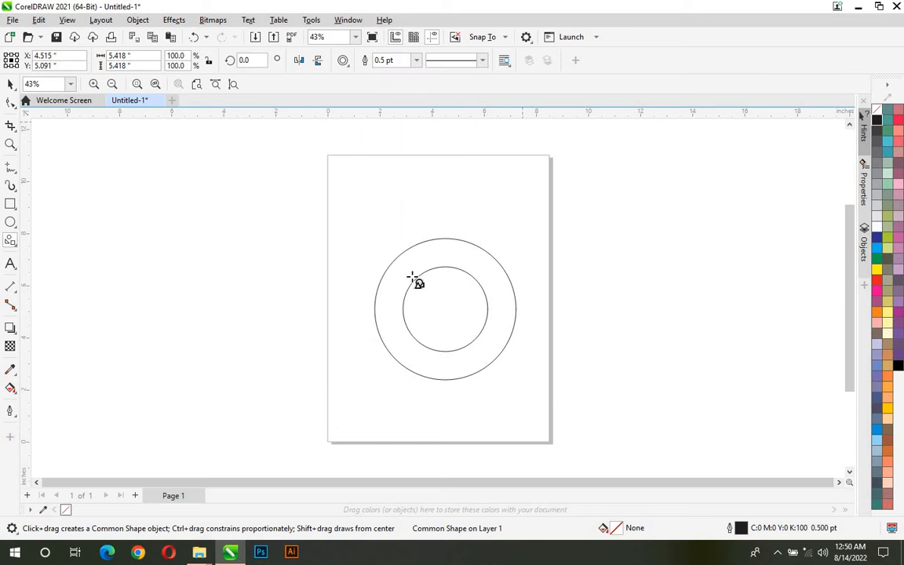
{"action": "left_click_drag", "start_coordinate": [375, 180], "coordinate": [549, 232]}
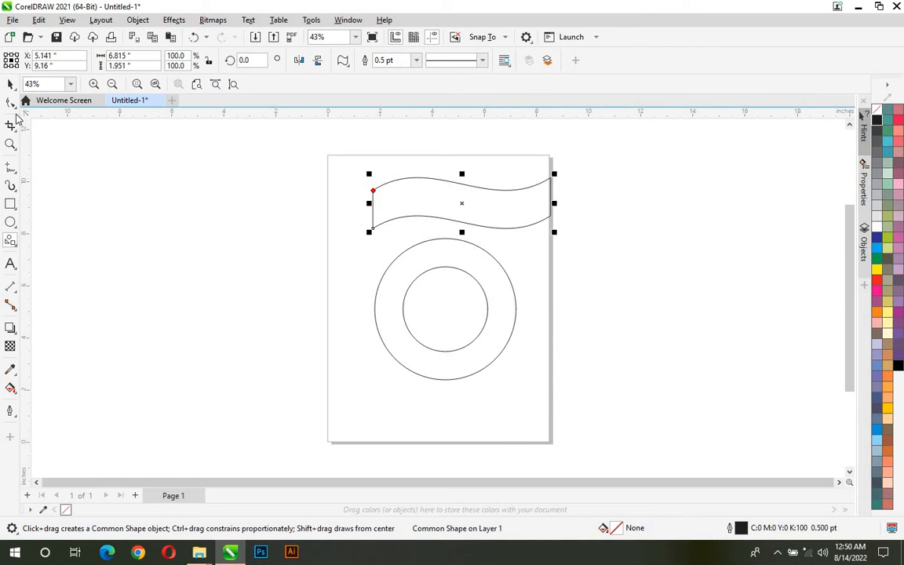
Enlarge the wavy banner proportionally from its upper-left corner to about 7.4 by 2.1 inches.
{"action": "left_click", "coordinate": [10, 85]}
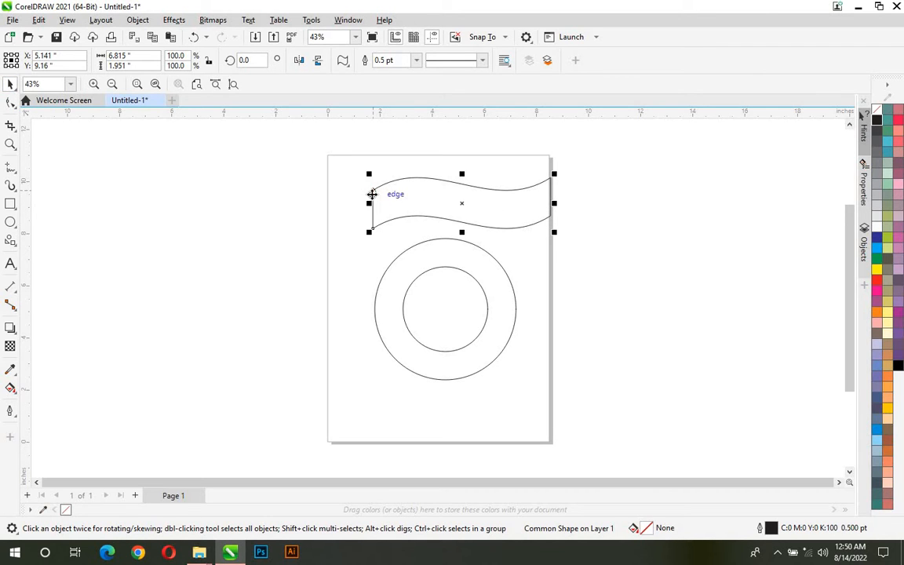
{"action": "left_click", "coordinate": [10, 241]}
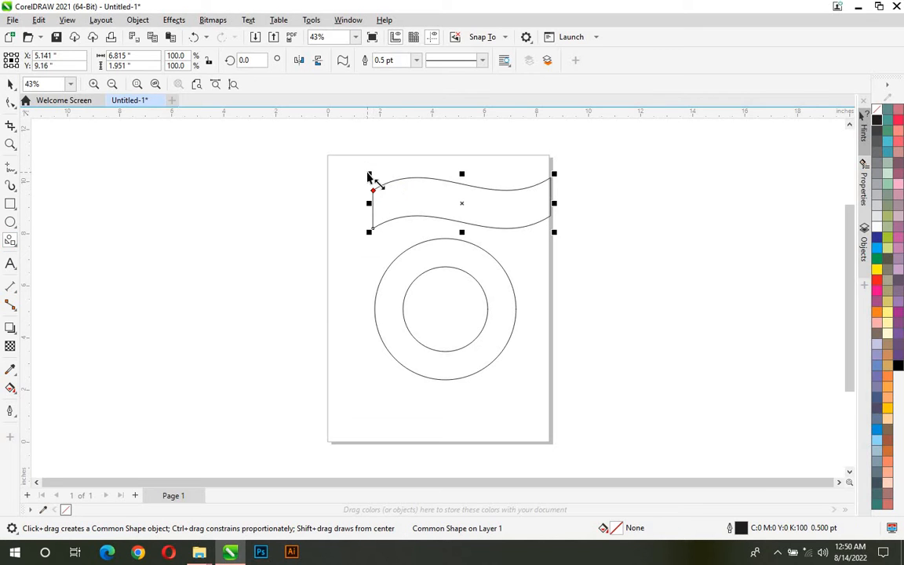
{"action": "mouse_move", "coordinate": [369, 176]}
{"action": "left_mouse_down"}
{"action": "mouse_move", "coordinate": [347, 176]}
{"action": "mouse_move", "coordinate": [354, 171]}
{"action": "left_mouse_up"}
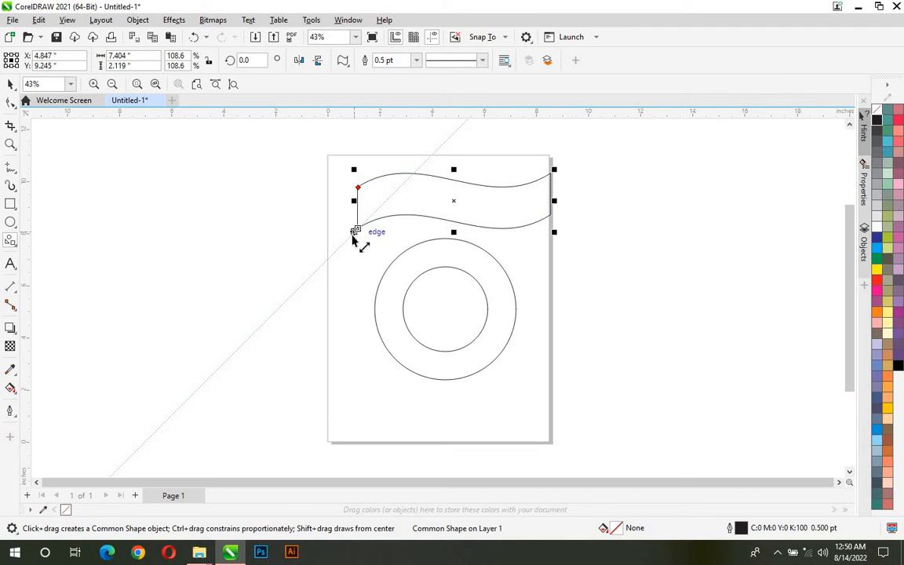
Enlarge the wavy banner proportionally to about 8.1 by 2.3 inches and deepen its waves with the shape's control node.
{"action": "left_click_drag", "start_coordinate": [353, 234], "coordinate": [336, 237]}
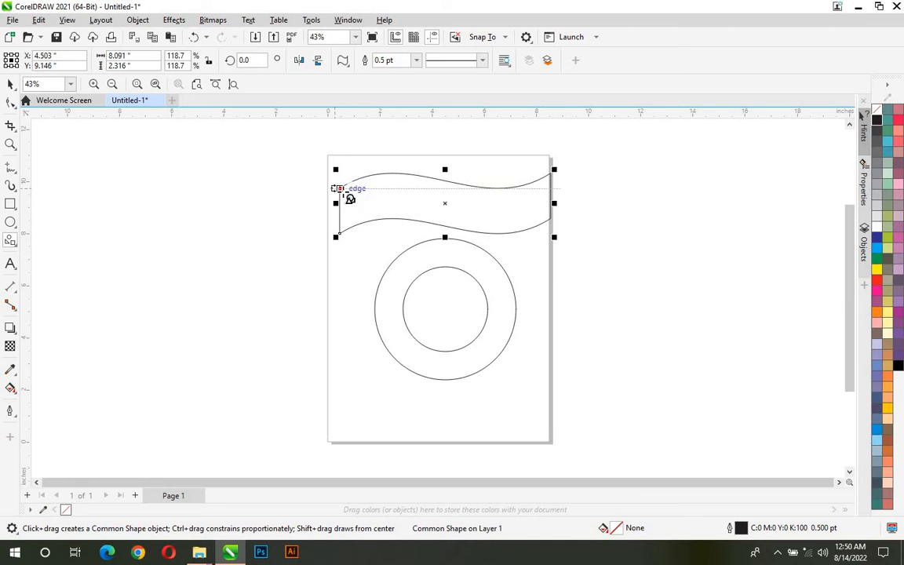
{"action": "mouse_move", "coordinate": [340, 192]}
{"action": "left_mouse_down"}
{"action": "mouse_move", "coordinate": [358, 209]}
{"action": "mouse_move", "coordinate": [337, 182]}
{"action": "left_mouse_up"}
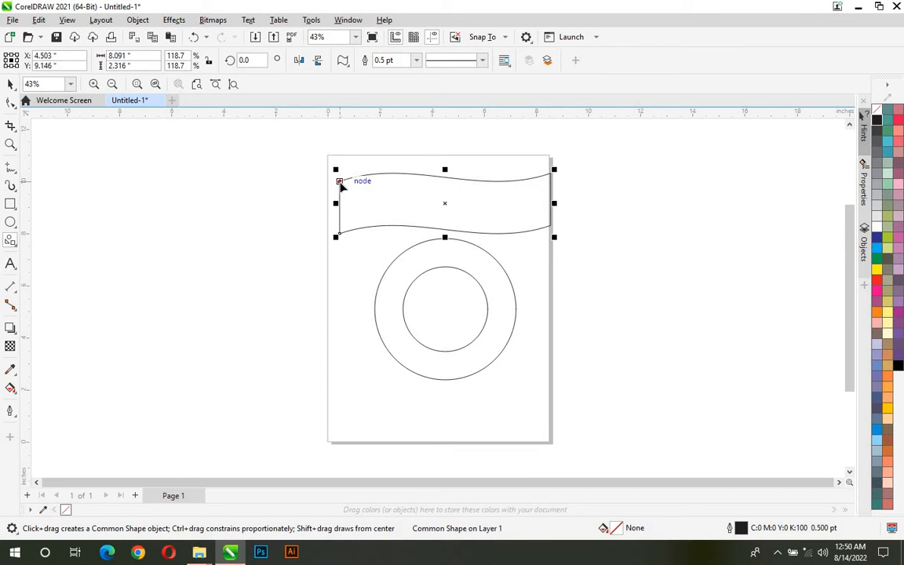
{"action": "left_click_drag", "start_coordinate": [358, 201], "coordinate": [369, 202]}
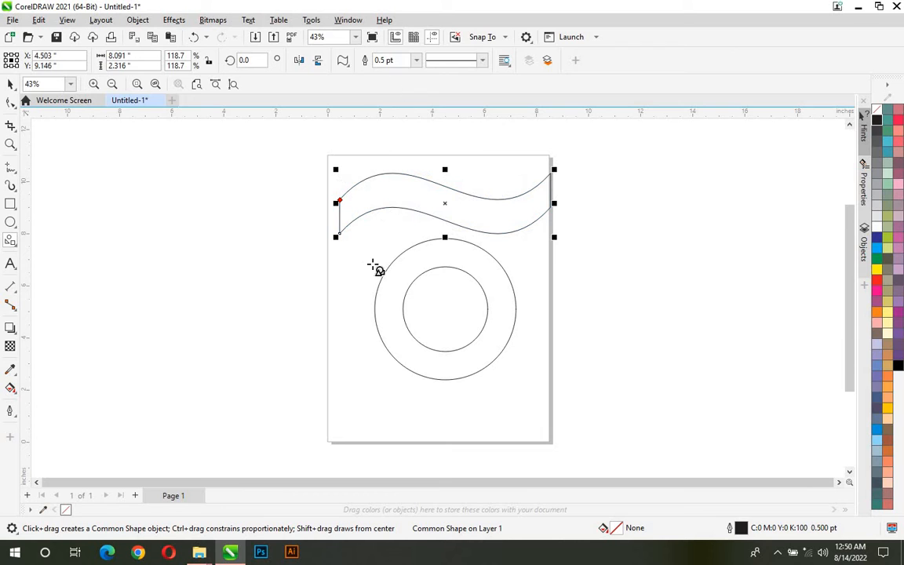
Draw a smiley face about 3.5 inches across over the page's lower-left edge and reshape its mouth into a deeper smile.
{"action": "left_click", "coordinate": [348, 65]}
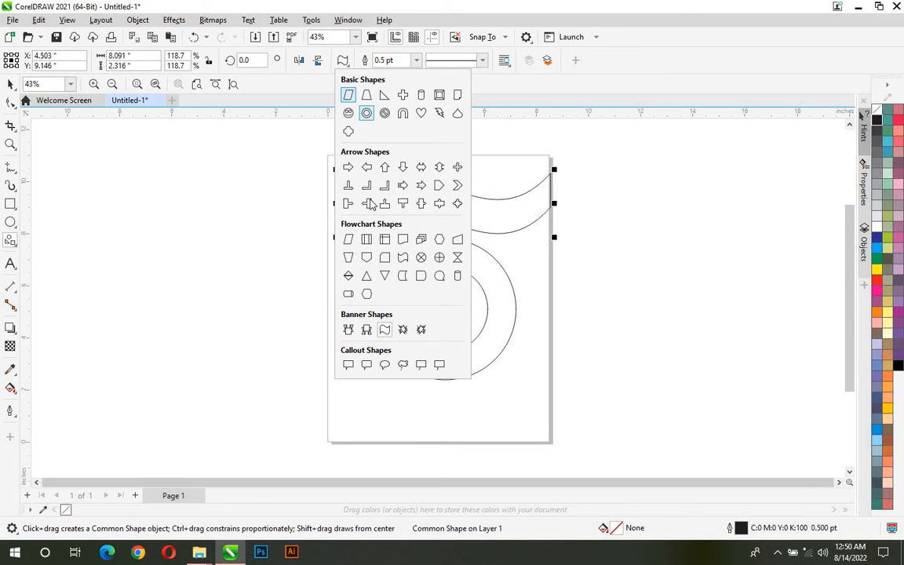
{"action": "left_click", "coordinate": [354, 115]}
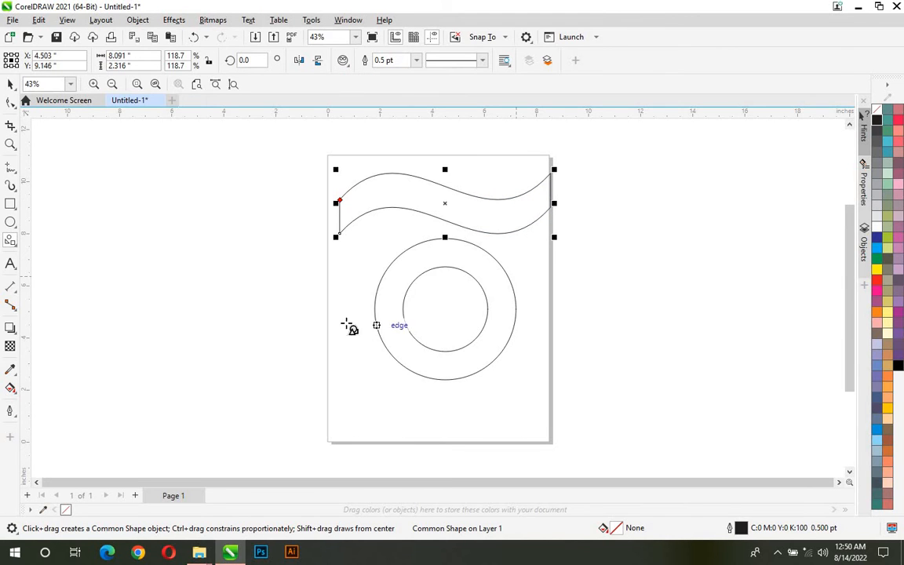
{"action": "left_click_drag", "start_coordinate": [285, 312], "coordinate": [376, 406]}
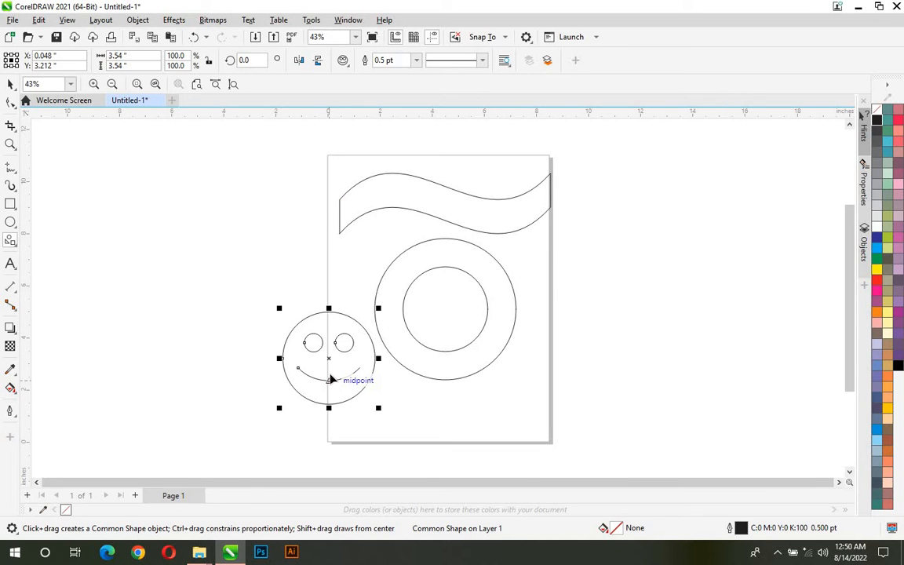
{"action": "left_click_drag", "start_coordinate": [330, 379], "coordinate": [331, 370]}
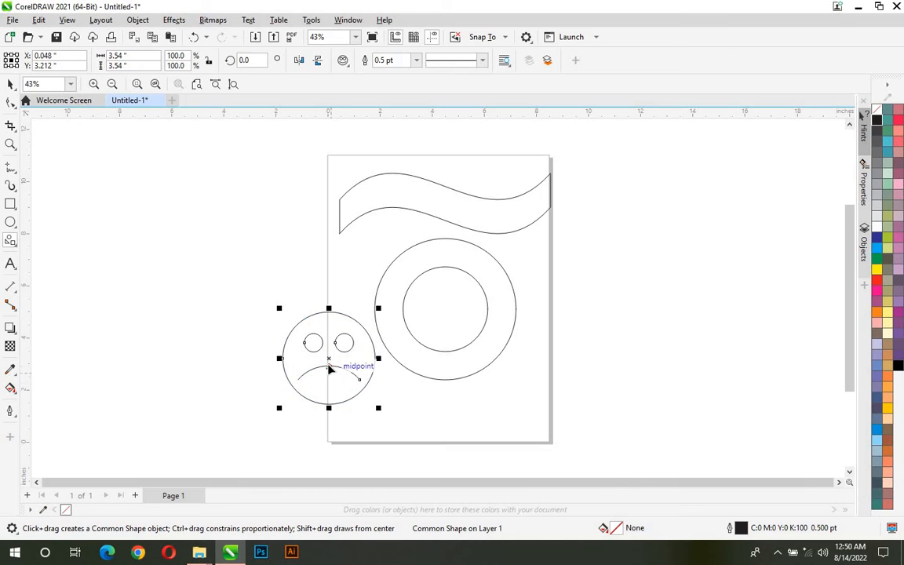
{"action": "left_click_drag", "start_coordinate": [329, 384], "coordinate": [332, 379]}
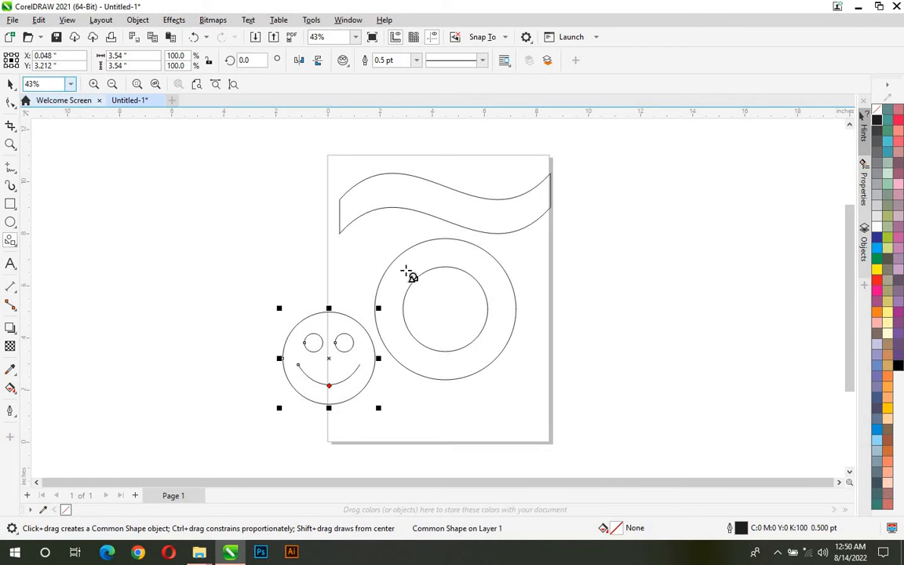
Adjust the ring's inner circle with its control node, ending with a small hole about a third of the outer diameter.
{"action": "left_click", "coordinate": [416, 281]}
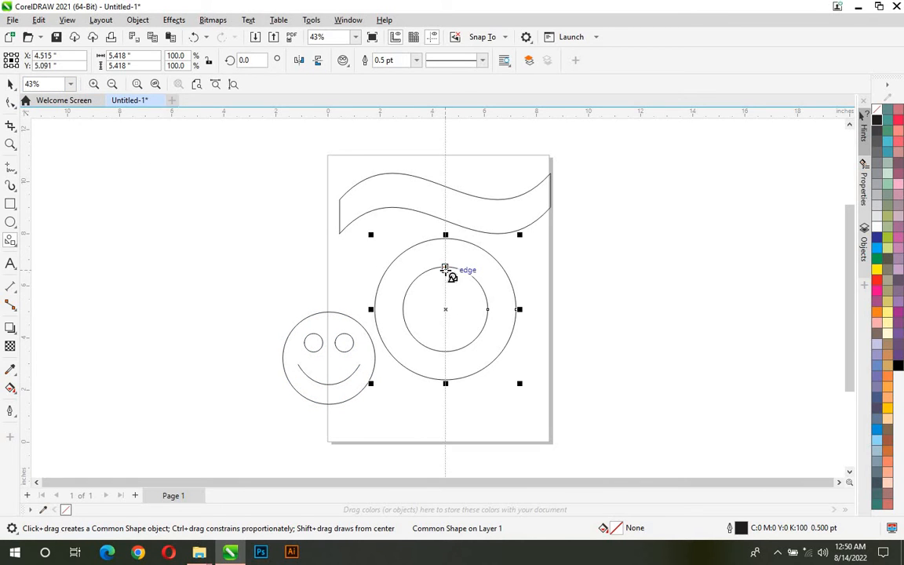
{"action": "left_click_drag", "start_coordinate": [440, 267], "coordinate": [420, 255]}
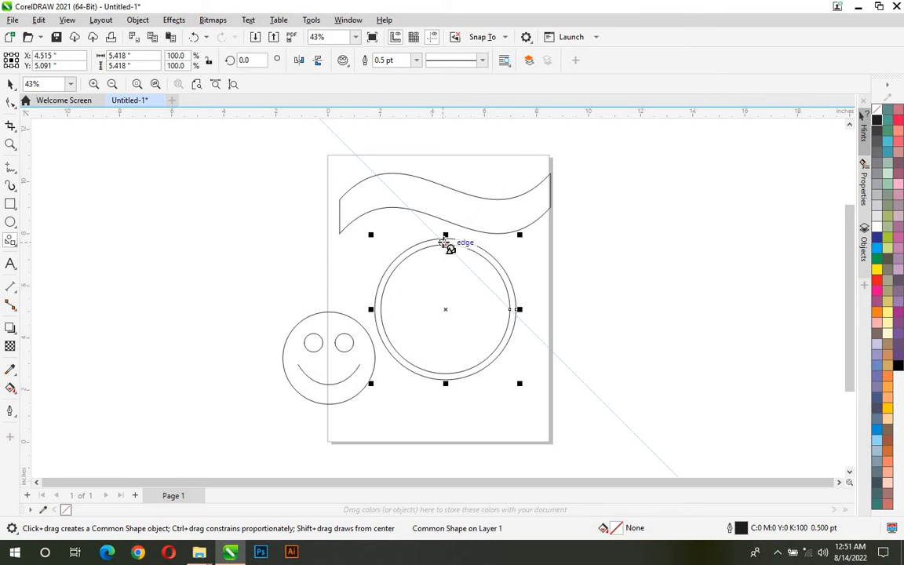
{"action": "left_click_drag", "start_coordinate": [444, 250], "coordinate": [464, 294]}
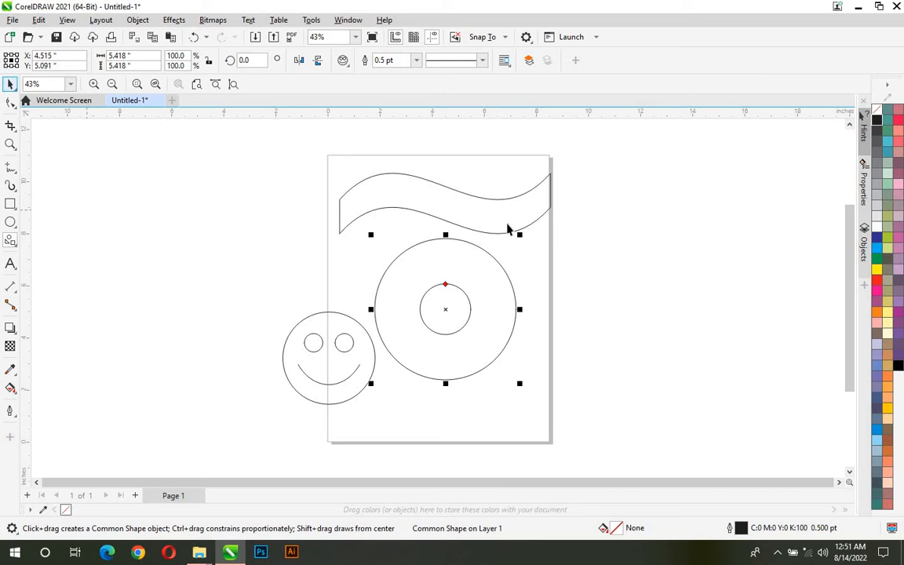
Fill the wavy banner with the yellow-green C:40 M:0 Y:100 K:0 and undo the fill.
{"action": "key", "text": "space"}
{"action": "left_click", "coordinate": [488, 196]}
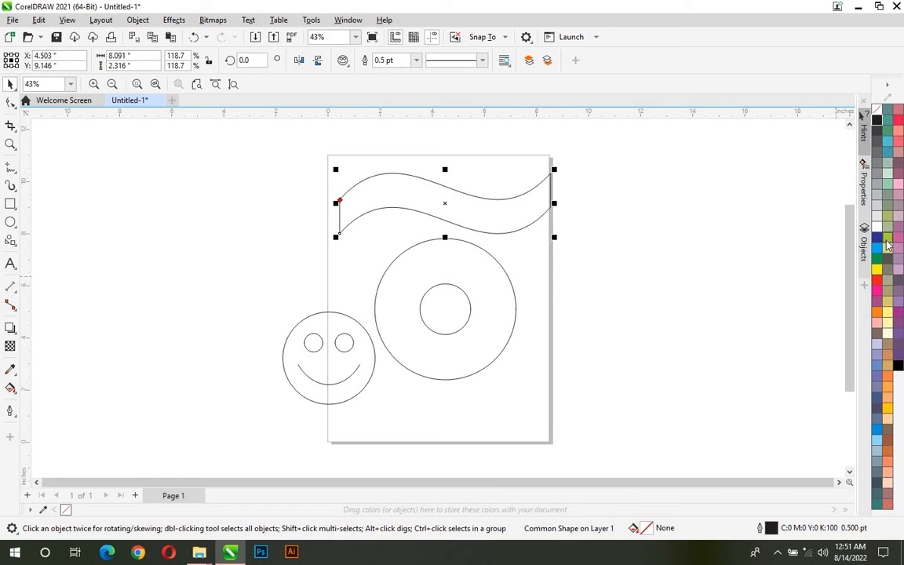
{"action": "left_click", "coordinate": [888, 239]}
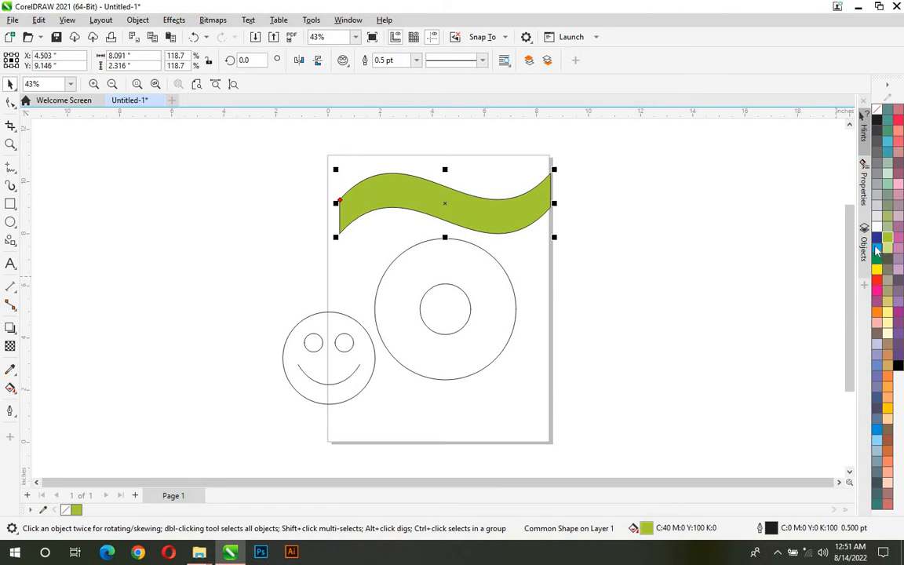
{"action": "key", "text": "ctrl+z"}
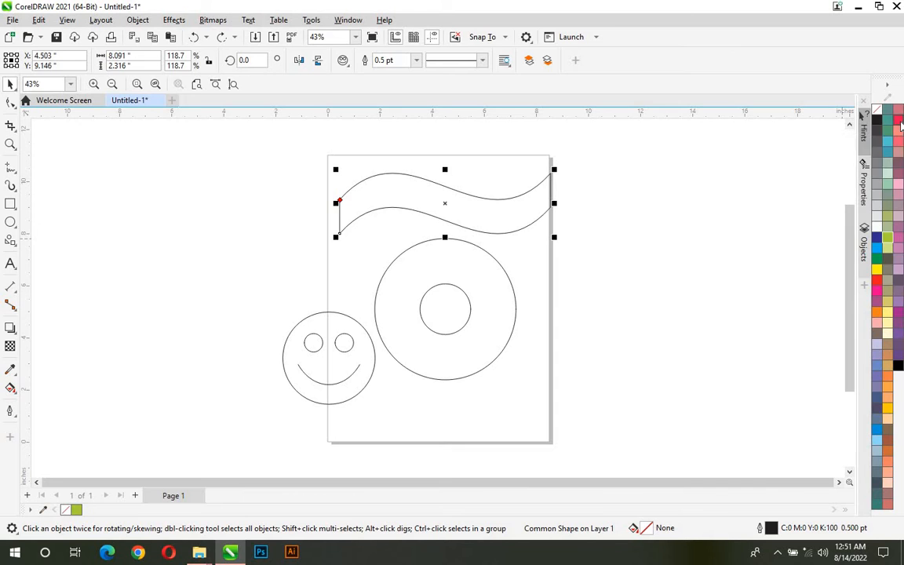
Set the wavy banner's outline color to the red C:0 M:100 Y:60 K:0.
{"action": "right_click", "coordinate": [900, 122]}
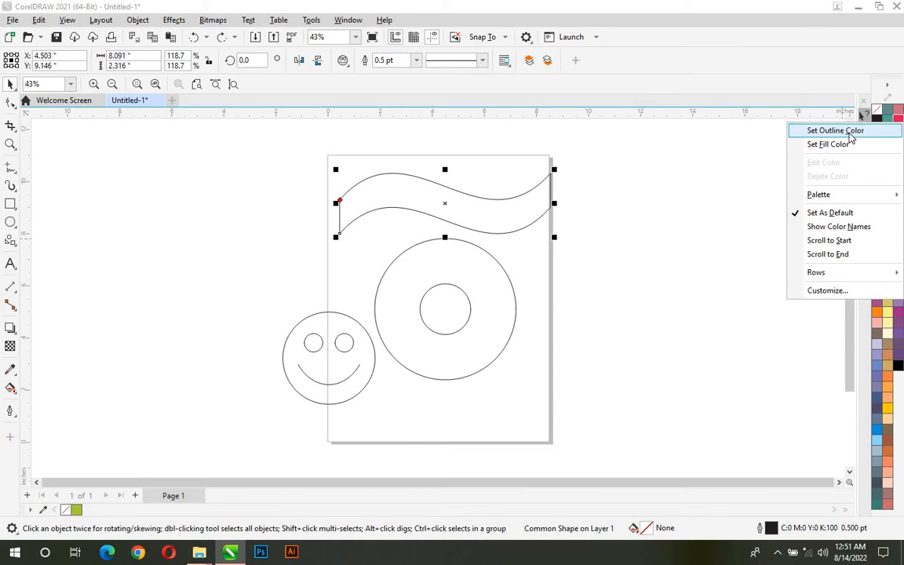
{"action": "left_click", "coordinate": [834, 131]}
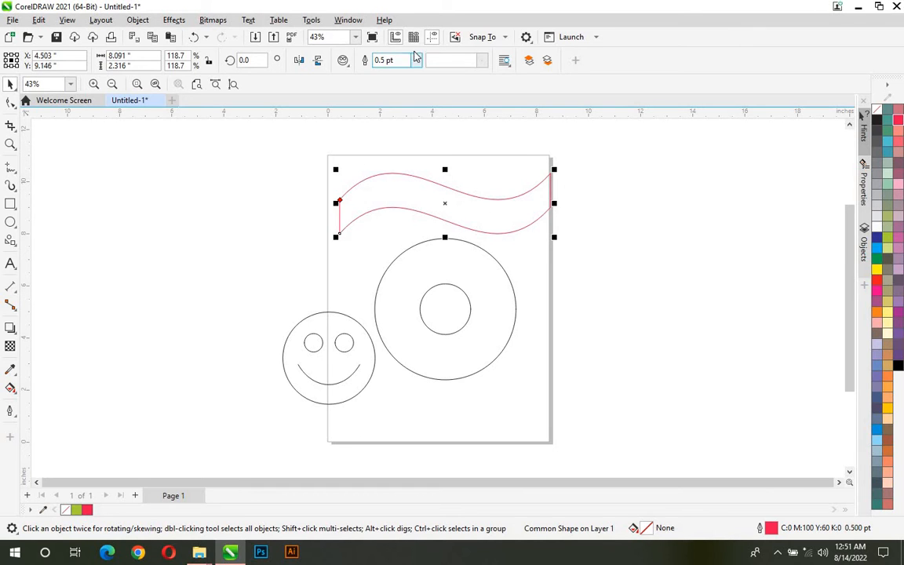
Try a preset outline width of 36 pt on the wavy banner and undo it.
{"action": "left_click", "coordinate": [417, 61]}
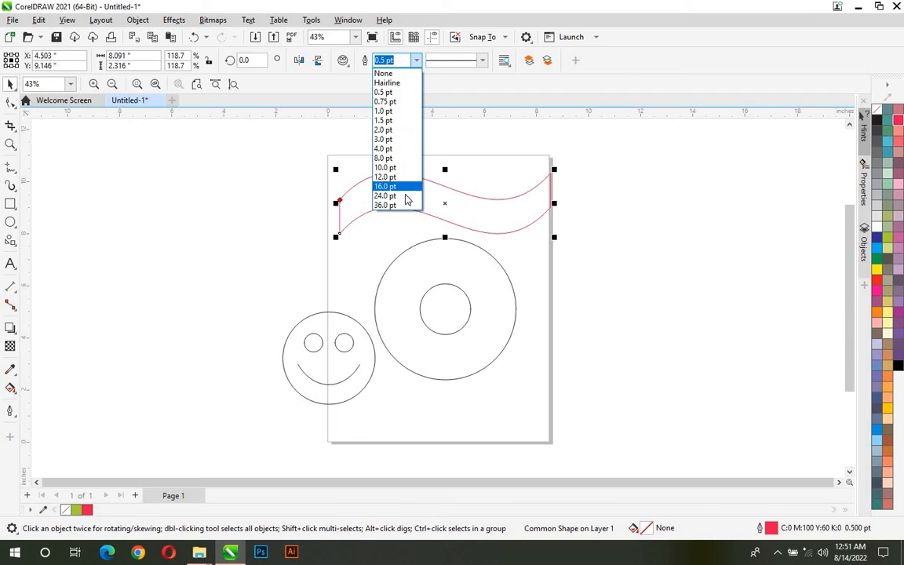
{"action": "left_click", "coordinate": [402, 205]}
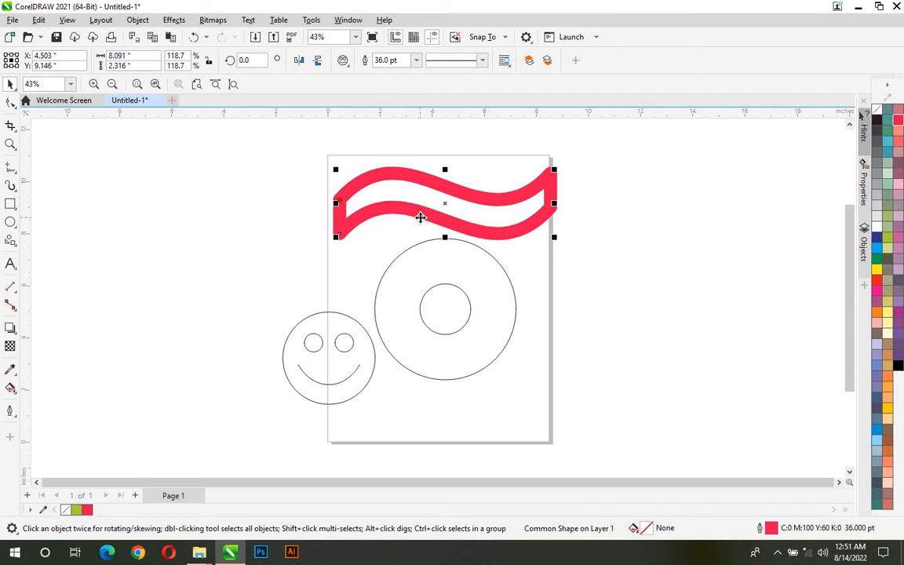
{"action": "key", "text": "ctrl+z"}
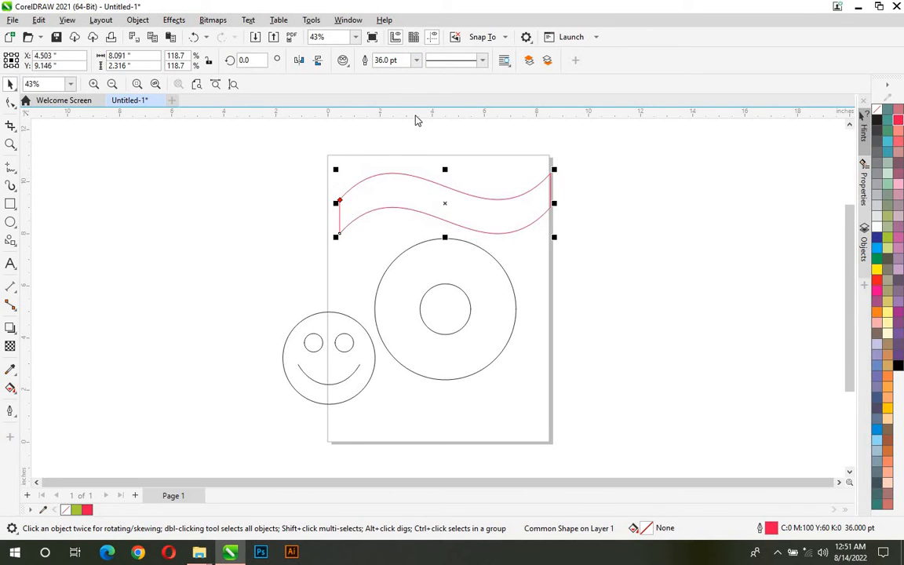
Enter a custom outline width of 40 pt for the wavy banner and undo the change.
{"action": "left_click", "coordinate": [416, 60]}
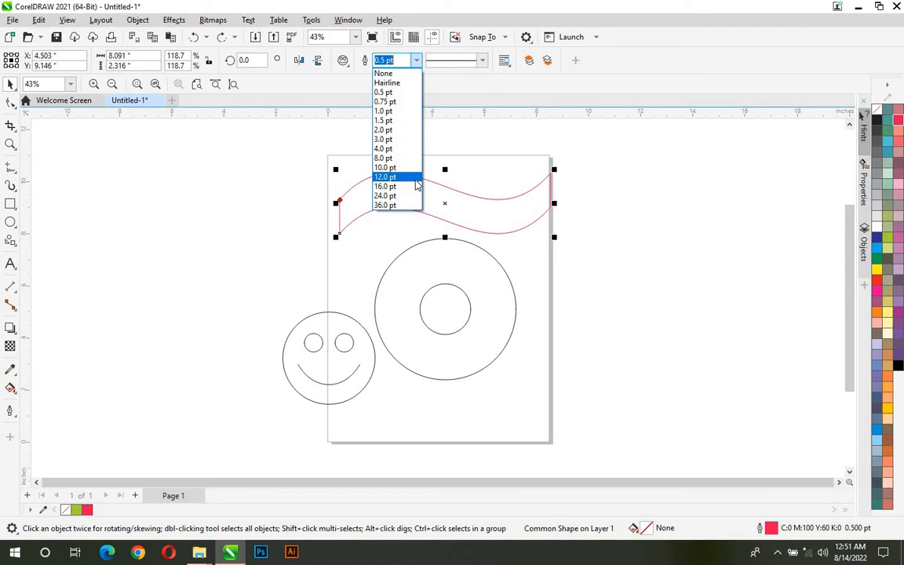
{"action": "type", "text": "49"}
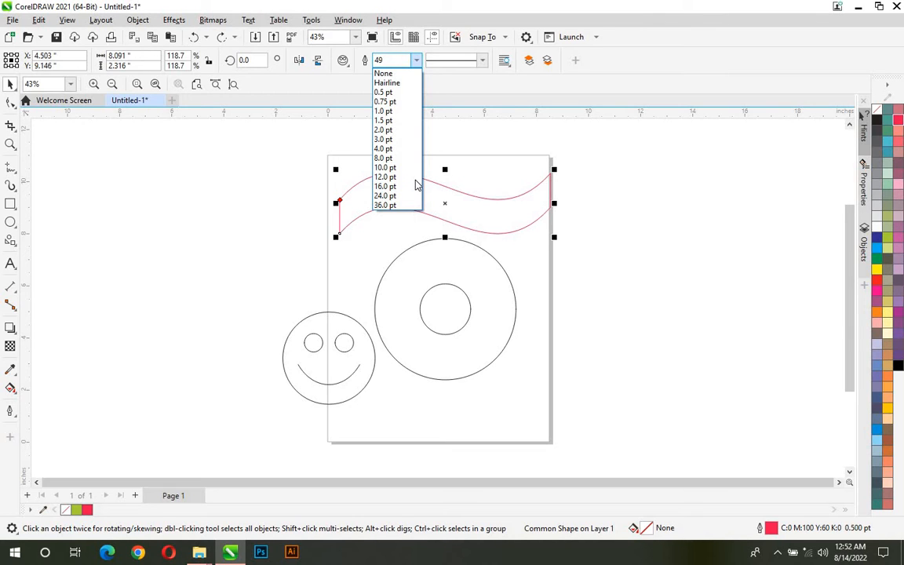
{"action": "key", "text": "BackSpace"}
{"action": "type", "text": "0"}
{"action": "key", "text": "Return"}
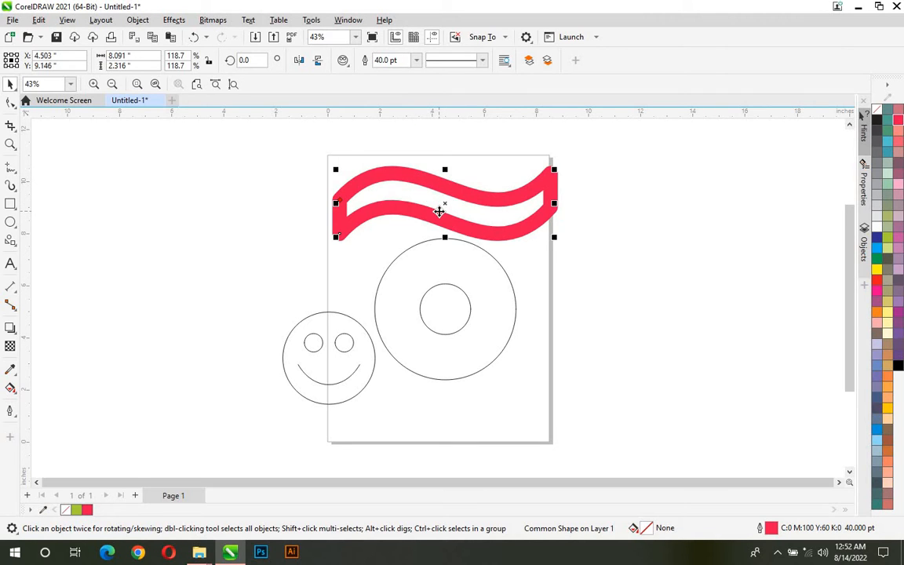
{"action": "key", "text": "ctrl+z"}
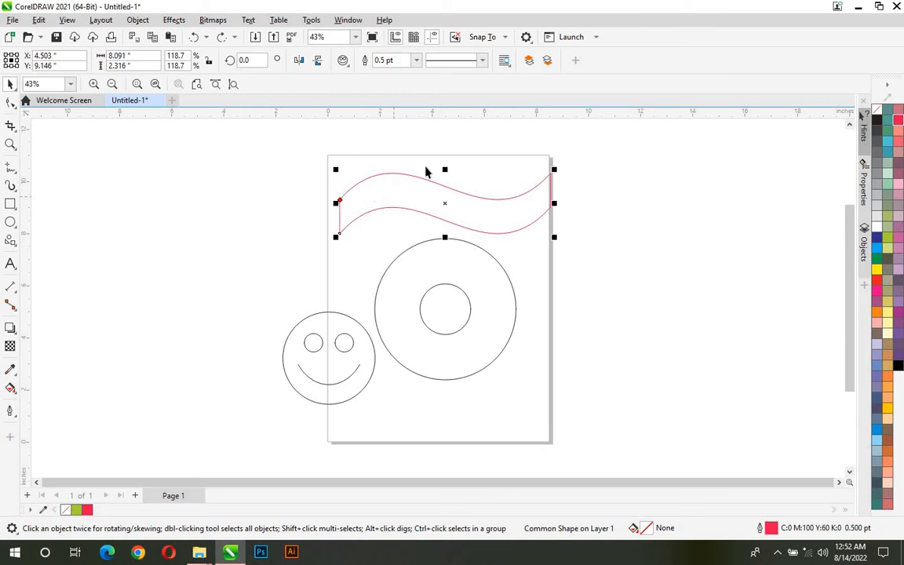
Apply the 36 pt outline width to the wavy banner once more and undo it.
{"action": "left_click", "coordinate": [416, 61]}
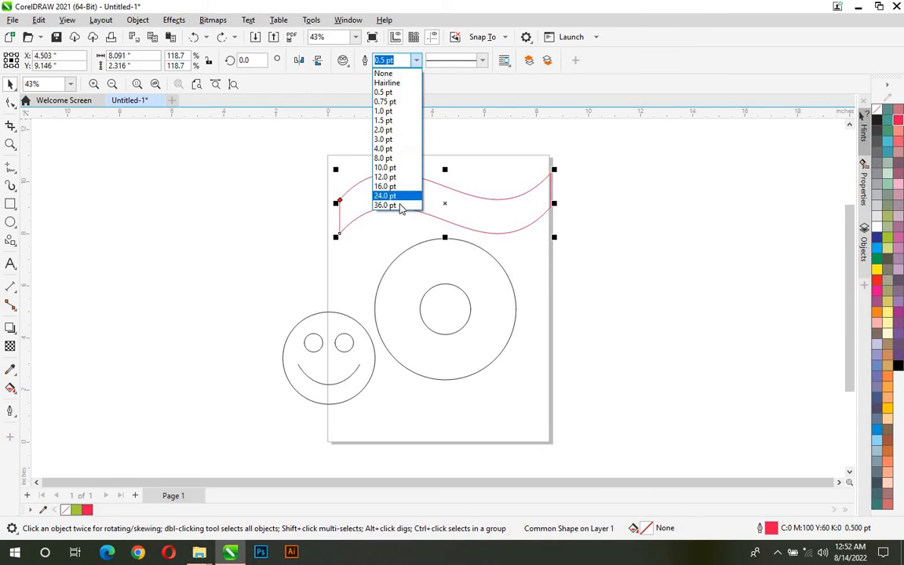
{"action": "left_click", "coordinate": [399, 206]}
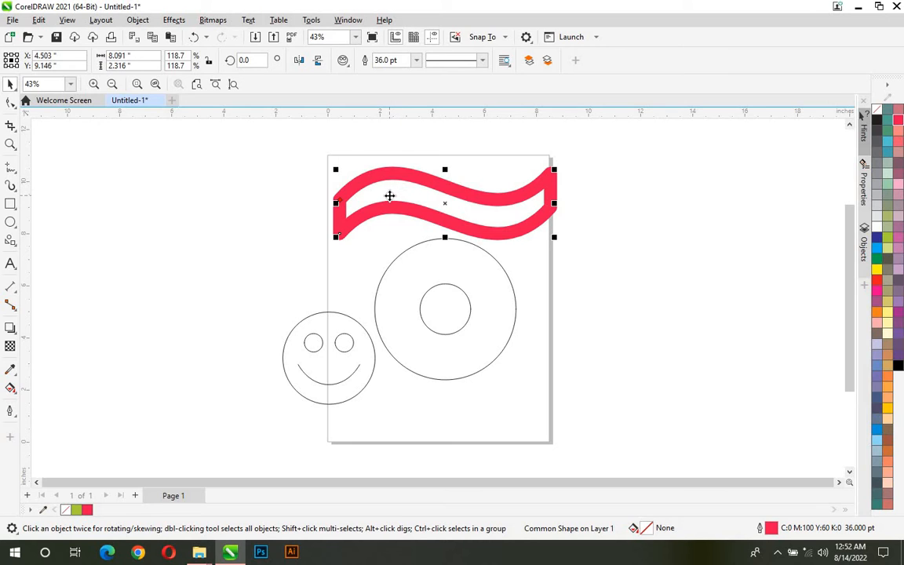
{"action": "key", "text": "ctrl+z"}
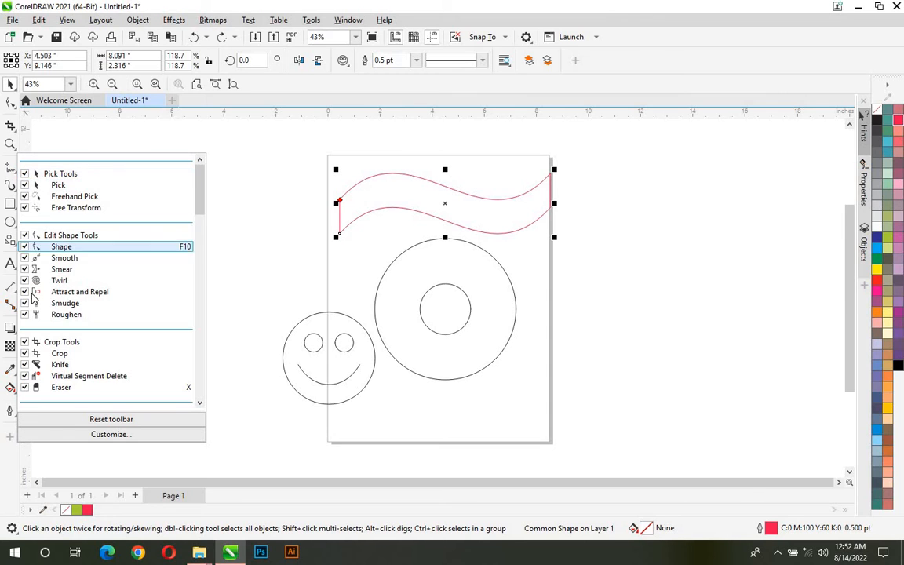
{"action": "scroll", "coordinate": [30, 383], "scroll_direction": "down", "scroll_amount": 3}
{"action": "scroll", "coordinate": [30, 392], "scroll_direction": "down", "scroll_amount": 6}
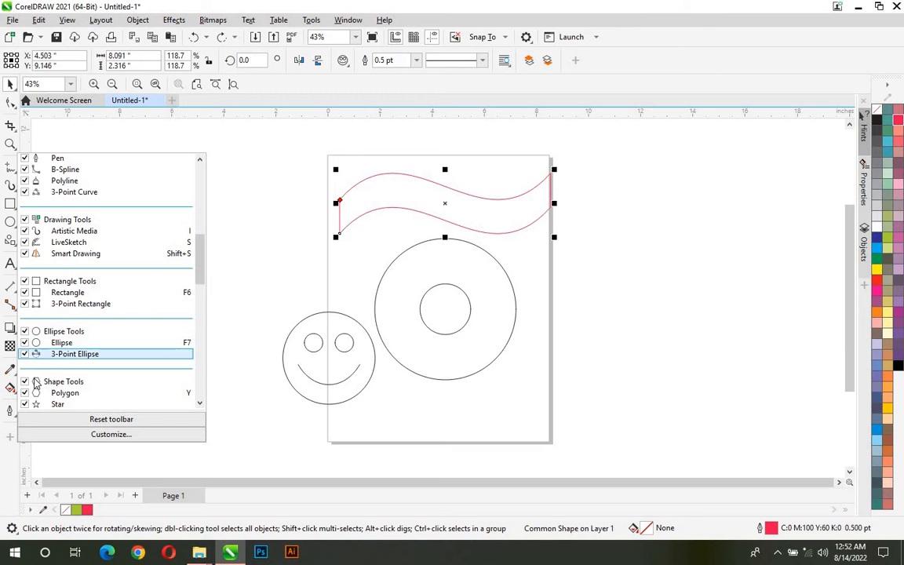
{"action": "scroll", "coordinate": [23, 383], "scroll_direction": "down", "scroll_amount": 10}
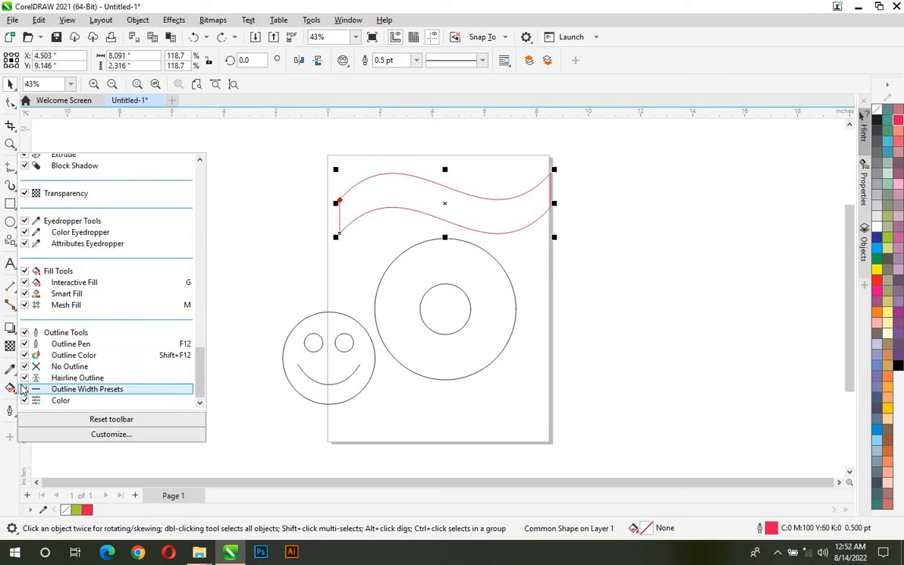
{"action": "left_click", "coordinate": [24, 378]}
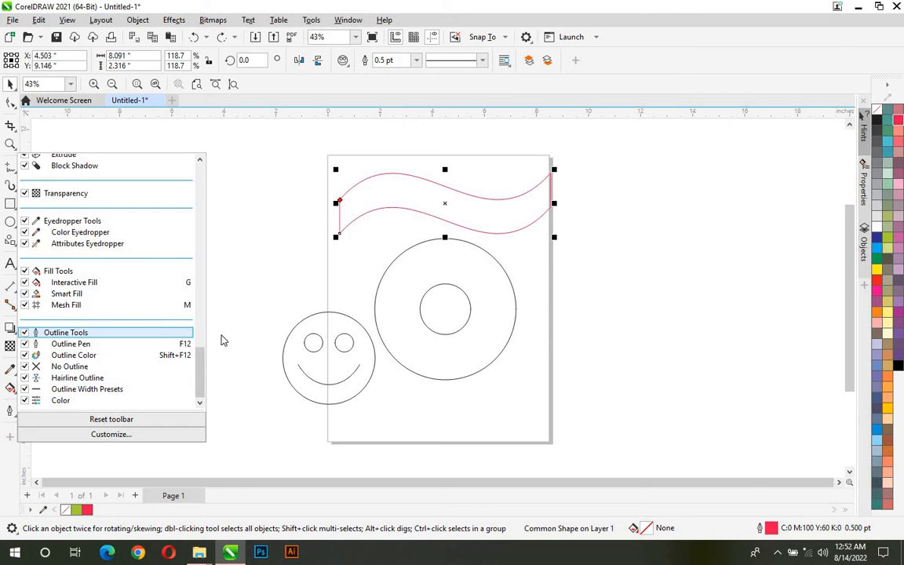
{"action": "left_click", "coordinate": [232, 339]}
Review the wavy banner's Outline Pen settings, including the Behind fill option, and accept the dialog.
{"action": "left_click", "coordinate": [10, 410]}
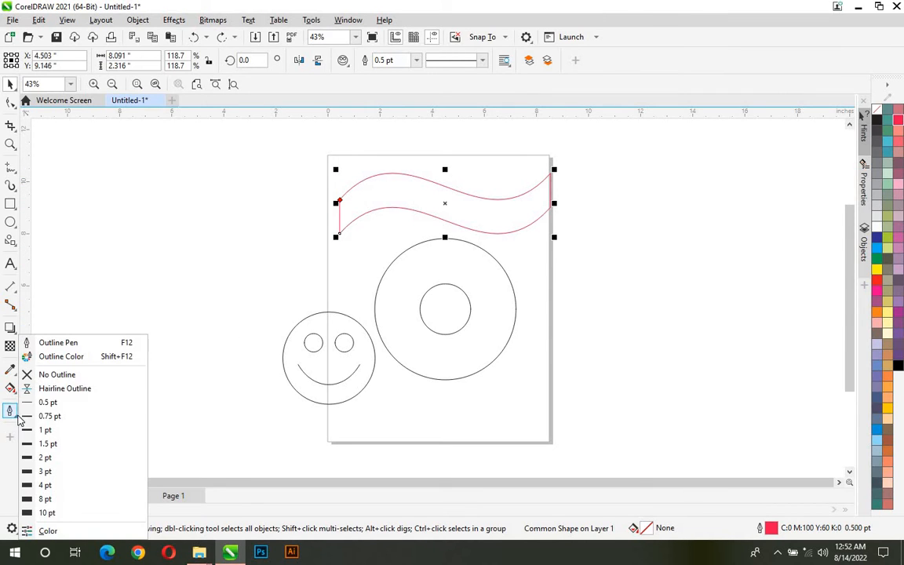
{"action": "left_click", "coordinate": [69, 345]}
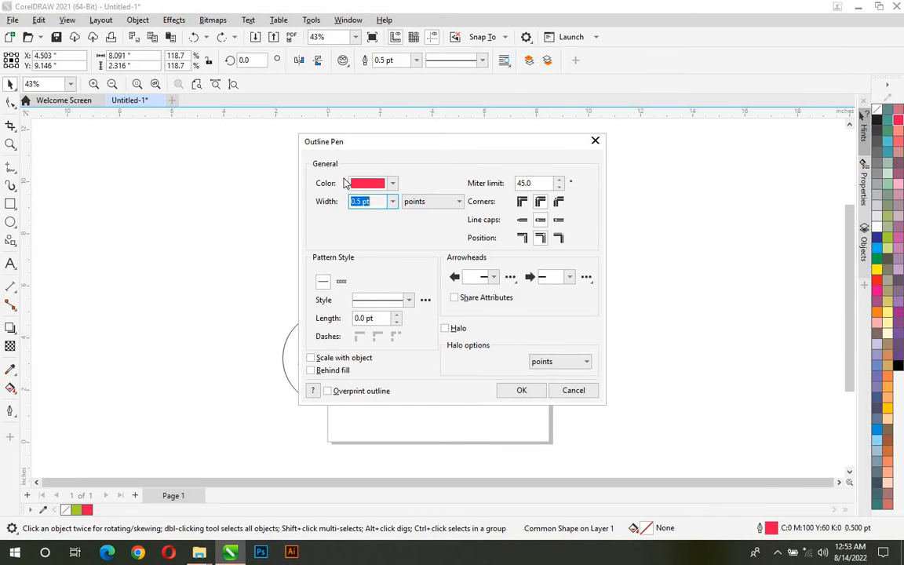
{"action": "left_click_drag", "start_coordinate": [464, 141], "coordinate": [172, 154]}
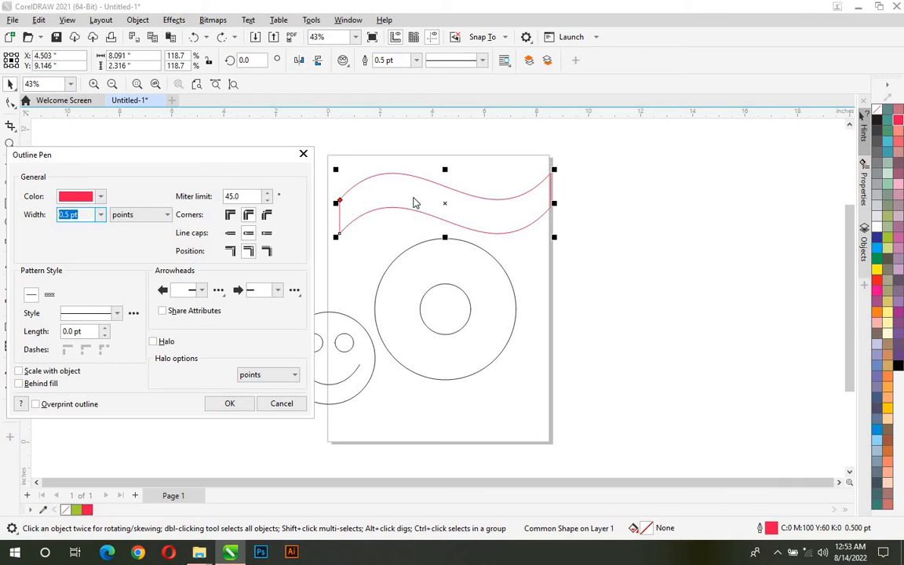
{"action": "left_click", "coordinate": [49, 385]}
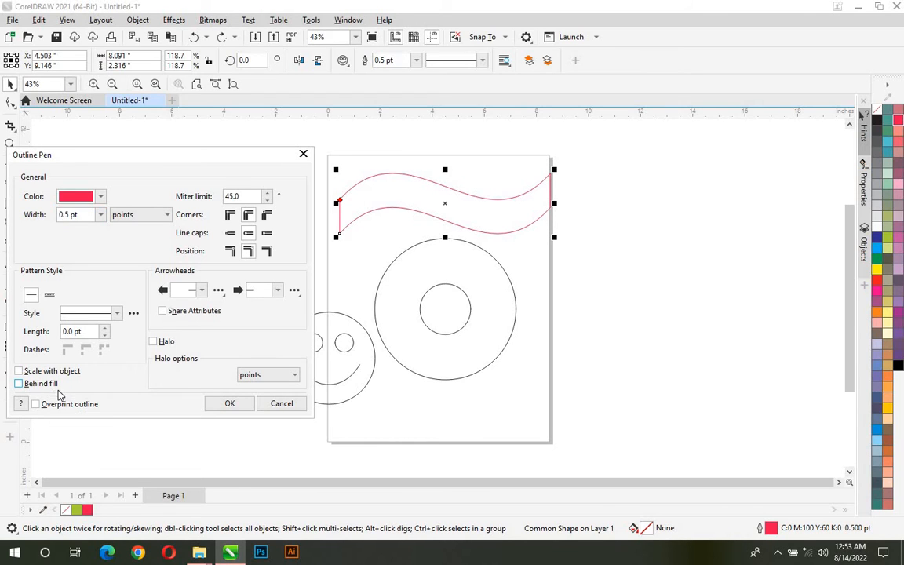
{"action": "left_click", "coordinate": [228, 404]}
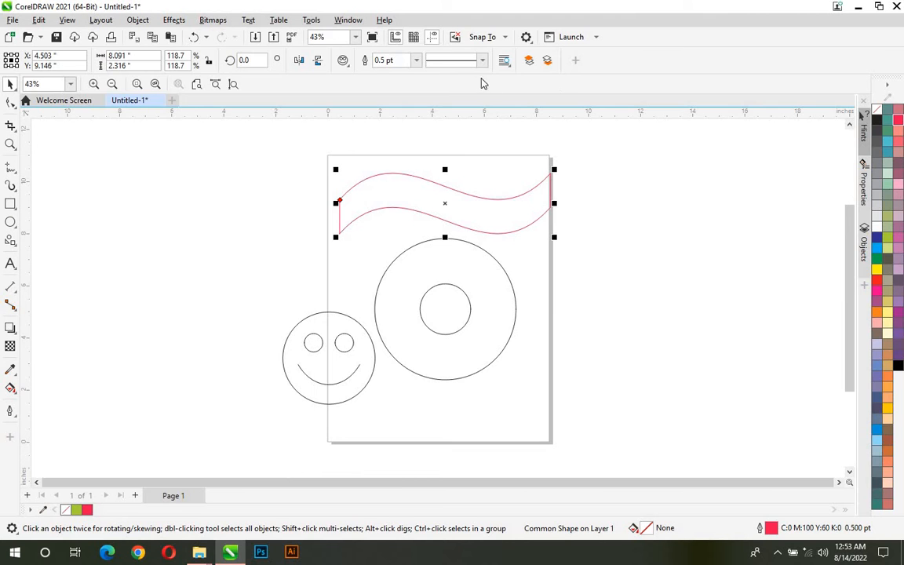
Set the wavy banner's outline width to 36 pt.
{"action": "left_click", "coordinate": [416, 60]}
{"action": "left_click", "coordinate": [390, 202]}
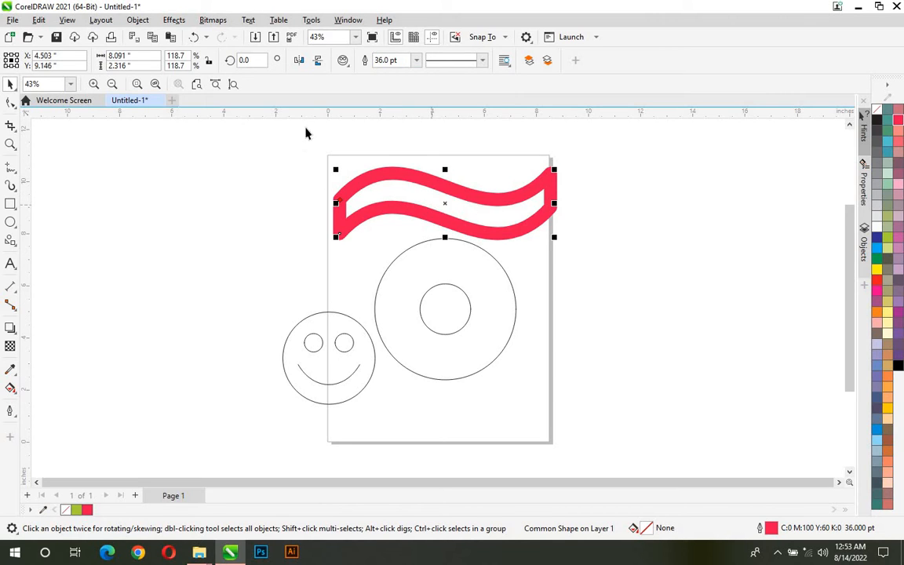
Undo the wavy banner's last outline width change and enable Behind fill in its Outline Pen settings.
{"action": "key", "text": "ctrl+z"}
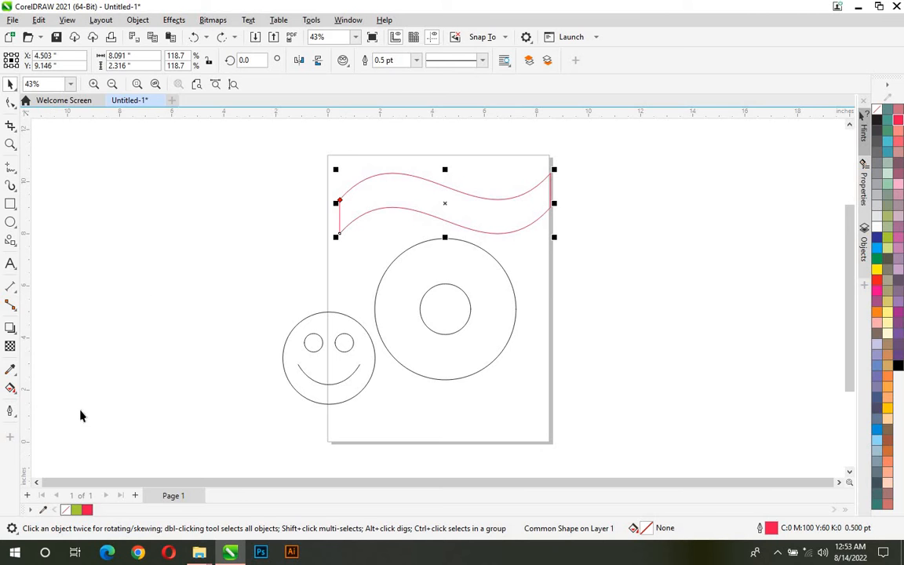
{"action": "left_click", "coordinate": [15, 414]}
{"action": "left_click", "coordinate": [84, 343]}
{"action": "left_click", "coordinate": [323, 372]}
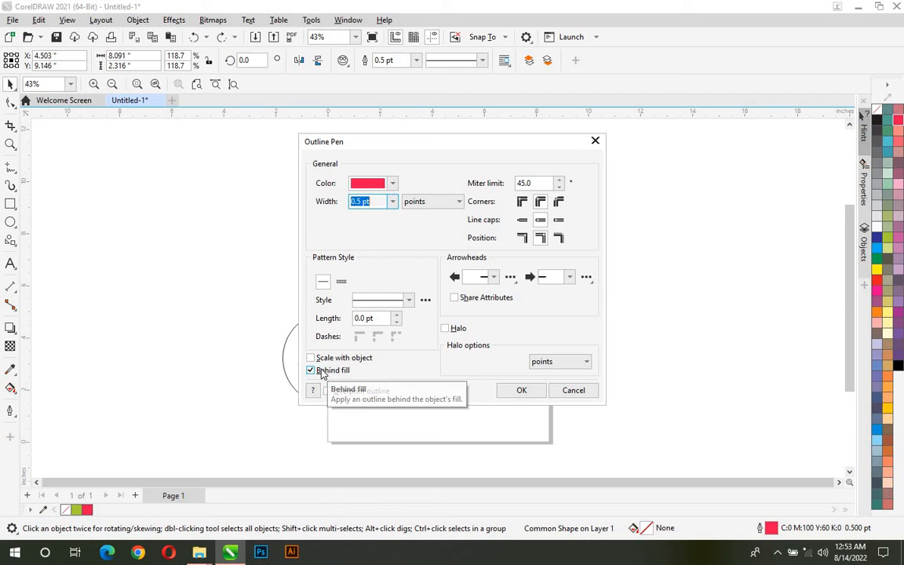
{"action": "left_click", "coordinate": [520, 390]}
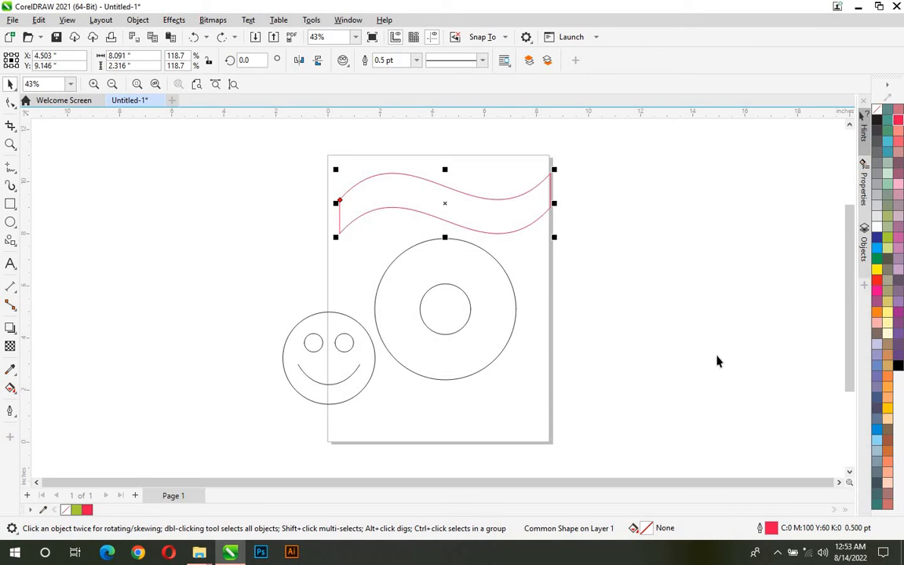
Fill the wavy banner with teal (C60 M0 Y40 K20) and set its outline width to 36 pt after trying 24 pt.
{"action": "left_click", "coordinate": [887, 128]}
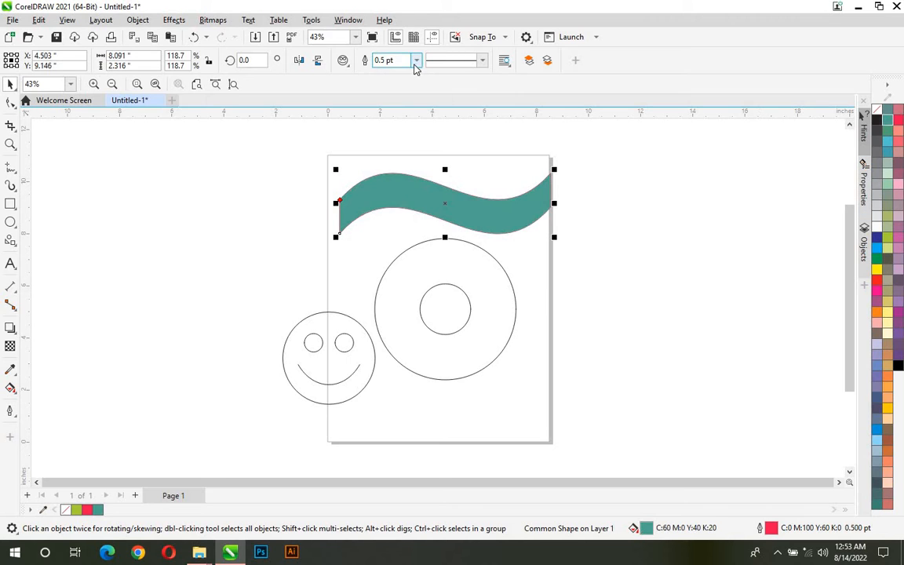
{"action": "left_click", "coordinate": [416, 61]}
{"action": "left_click", "coordinate": [385, 195]}
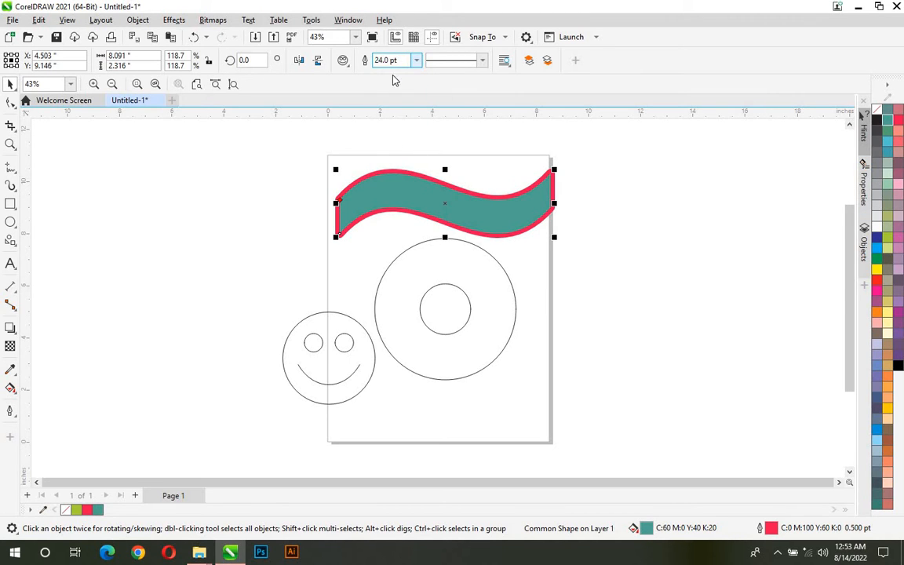
{"action": "left_click", "coordinate": [416, 60]}
{"action": "left_click", "coordinate": [403, 202]}
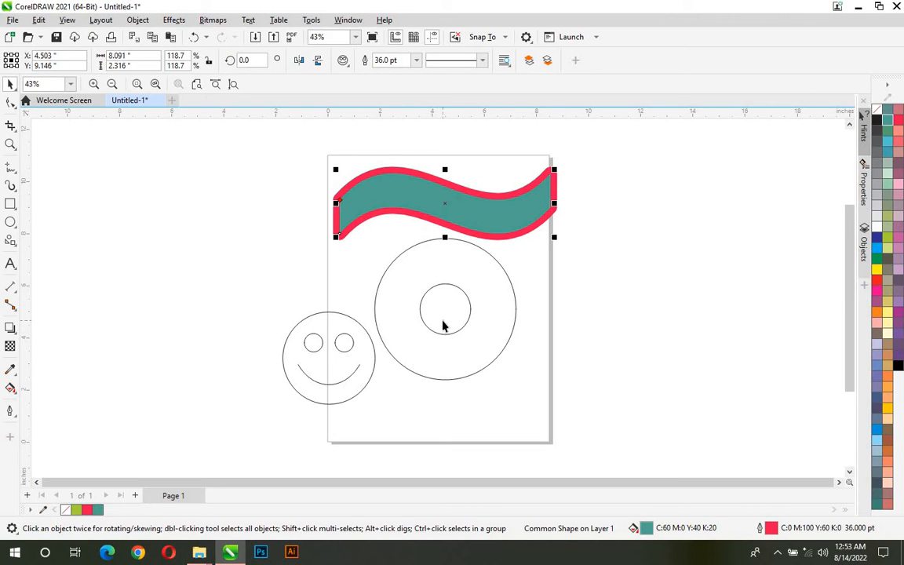
Delete the ring, the wavy banner and the smiley face to empty the page.
{"action": "key", "text": "Escape"}
{"action": "left_click", "coordinate": [465, 340]}
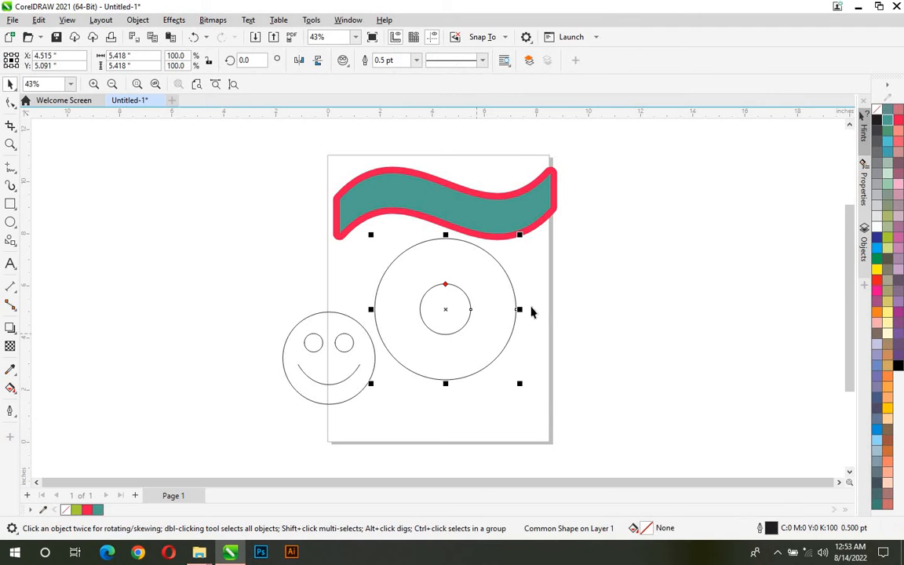
{"action": "key", "text": "Delete"}
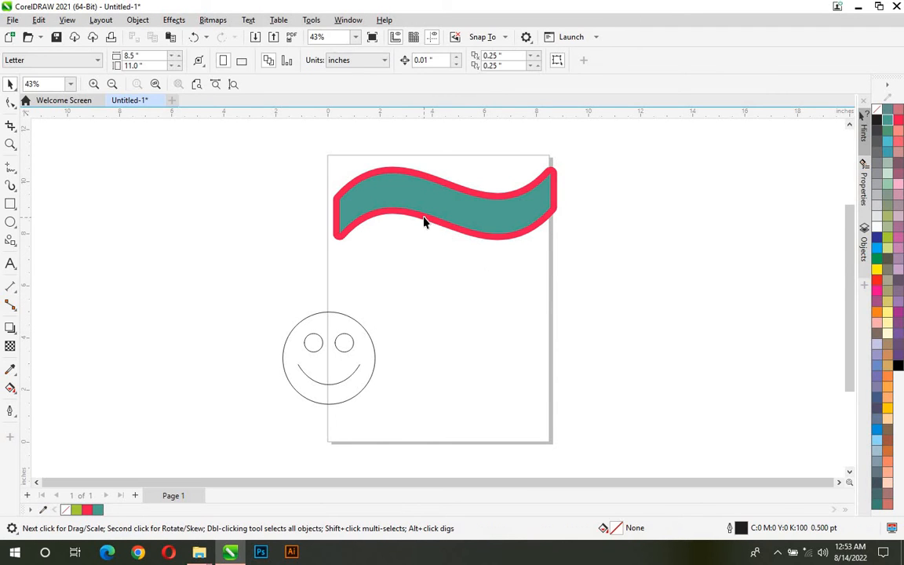
{"action": "left_click", "coordinate": [424, 218]}
{"action": "key", "text": "Delete"}
{"action": "left_click", "coordinate": [339, 383]}
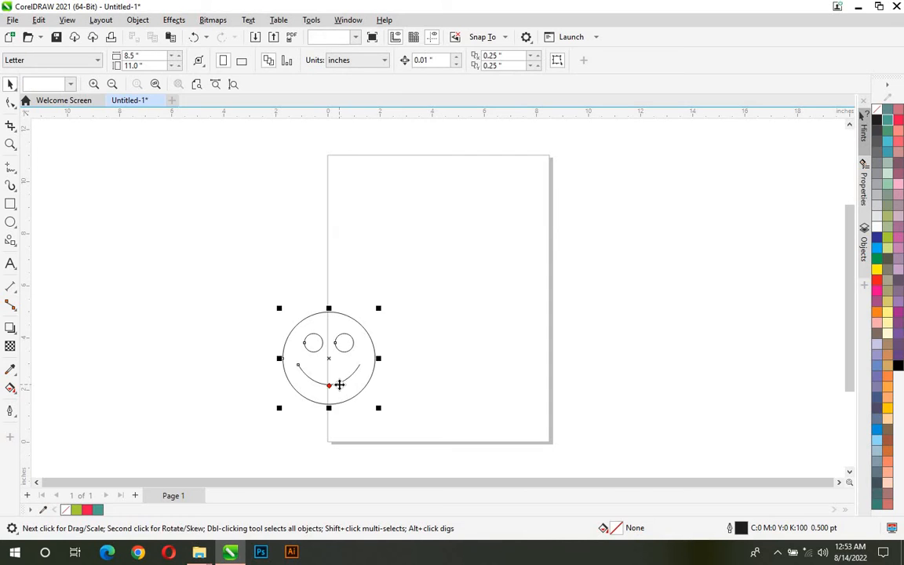
{"action": "key", "text": "Delete"}
Draw a horizontal rectangle about 5.59 by 1.42 inches in the upper half of the page.
{"action": "left_click", "coordinate": [10, 203]}
{"action": "left_click_drag", "start_coordinate": [362, 237], "coordinate": [510, 276]}
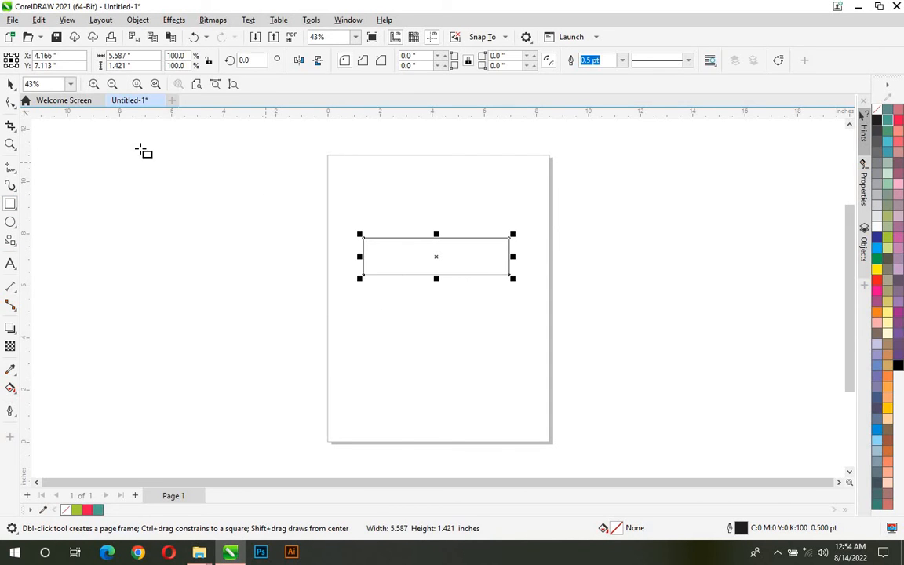
{"action": "left_click", "coordinate": [10, 84]}
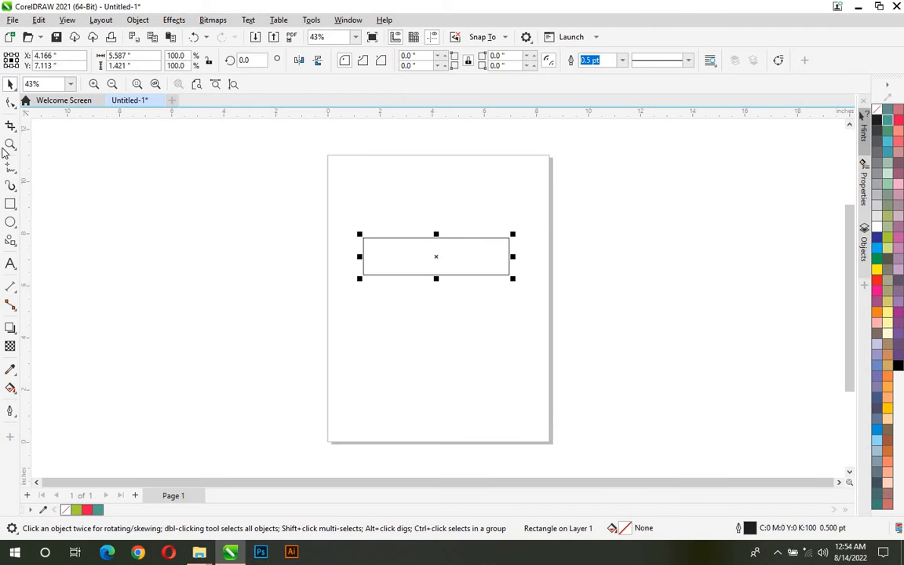
Set the rectangle's outline width to 10 pt and deselect it.
{"action": "left_click", "coordinate": [10, 143]}
{"action": "left_click_drag", "start_coordinate": [346, 225], "coordinate": [527, 297]}
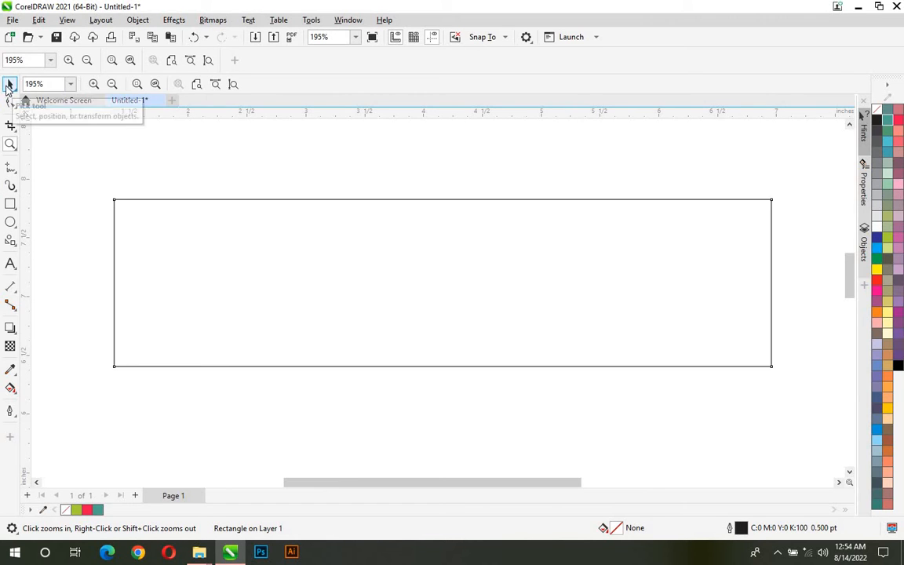
{"action": "double_click", "coordinate": [10, 85]}
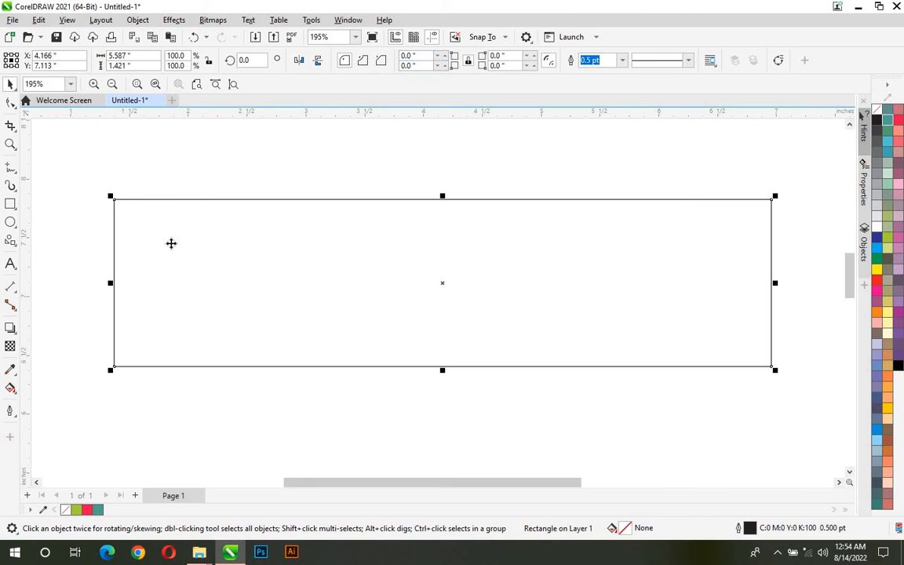
{"action": "left_click", "coordinate": [621, 60]}
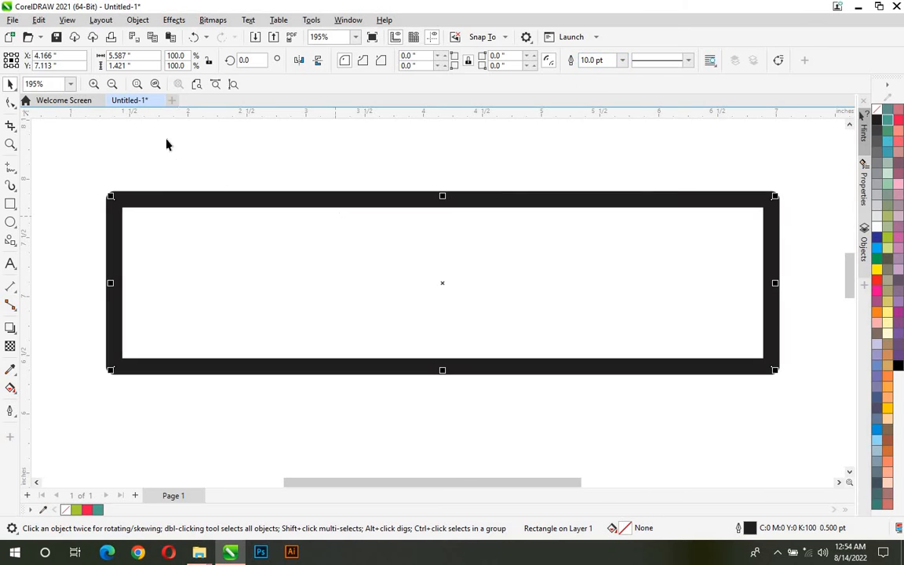
{"action": "left_click", "coordinate": [95, 203]}
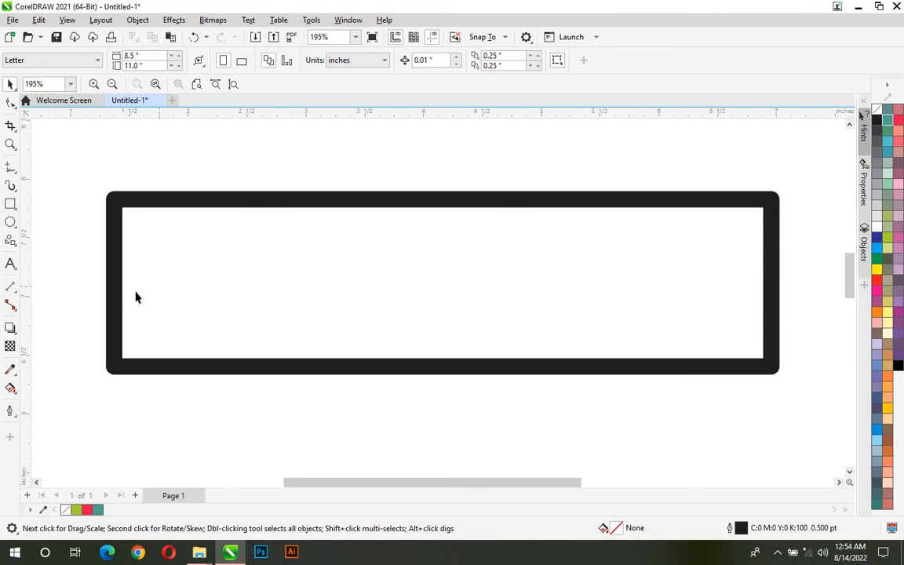
Compare the mitered, rounded and beveled corner styles in the rectangle's Outline Pen settings and choose mitered corners.
{"action": "left_click", "coordinate": [116, 303]}
{"action": "left_click", "coordinate": [10, 410]}
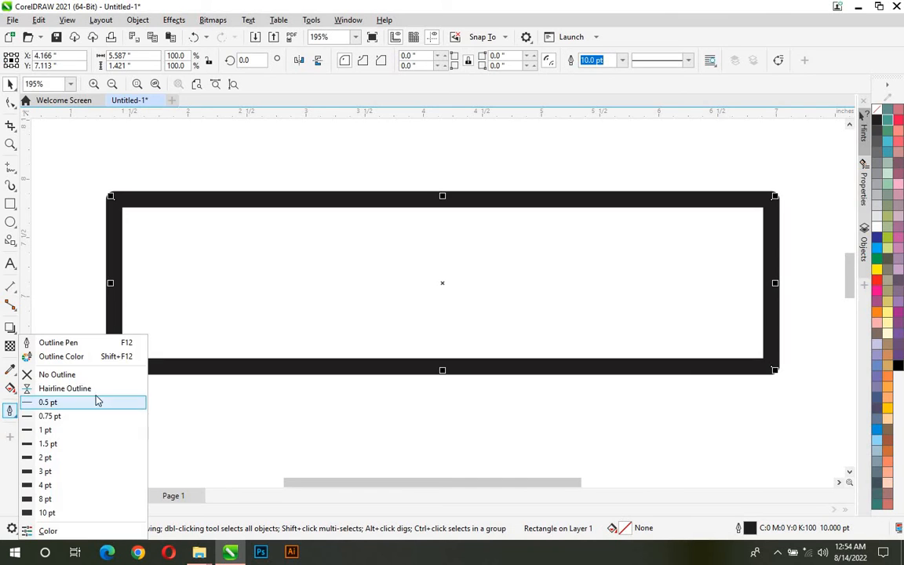
{"action": "left_click", "coordinate": [83, 345]}
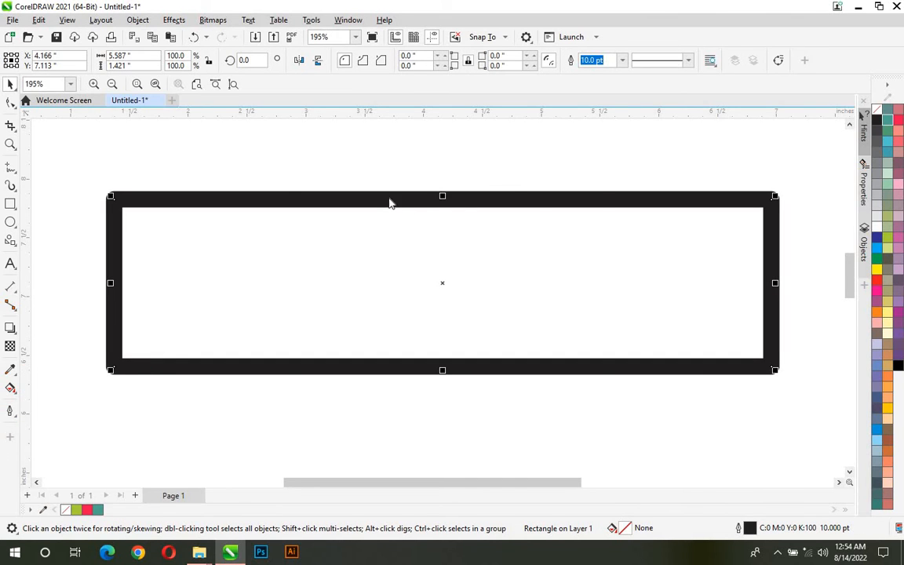
{"action": "left_click_drag", "start_coordinate": [396, 152], "coordinate": [433, 195]}
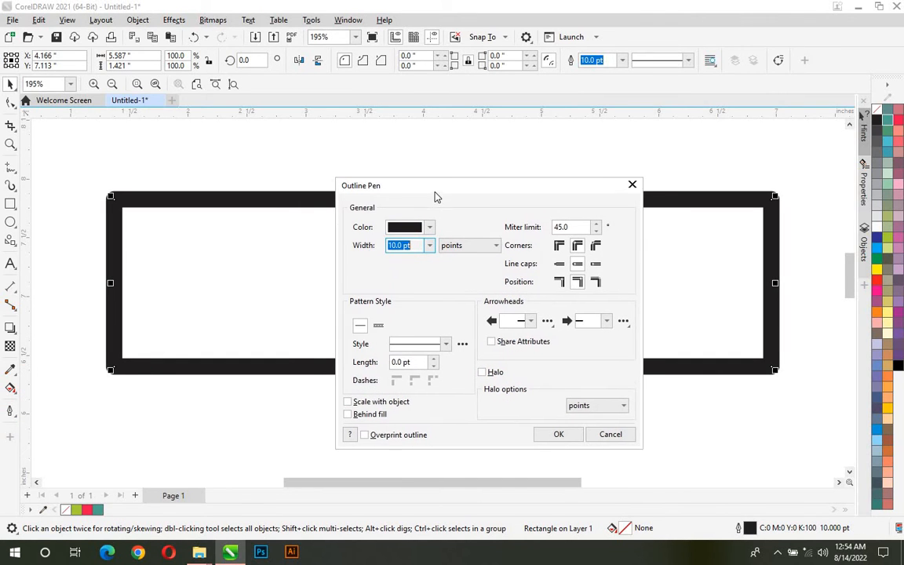
{"action": "left_click", "coordinate": [559, 246]}
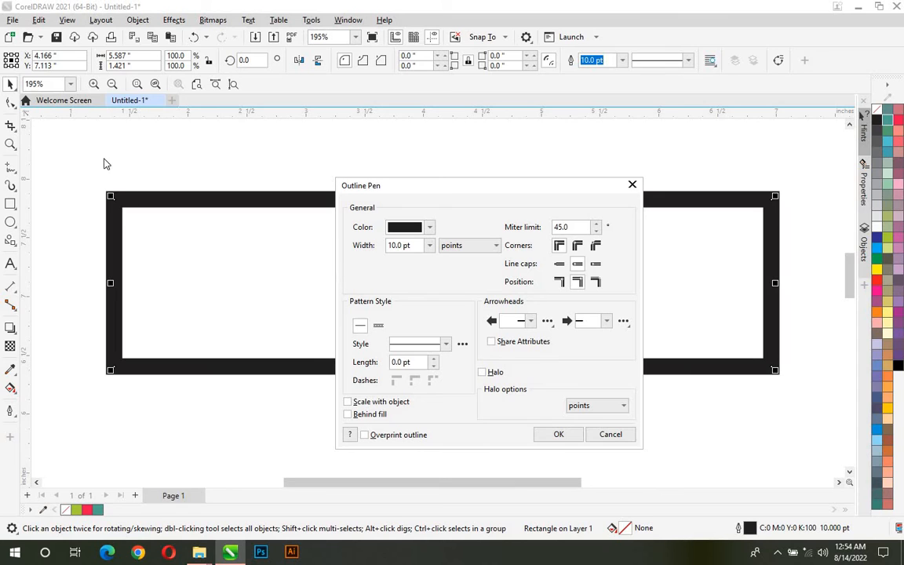
{"action": "left_click_drag", "start_coordinate": [459, 194], "coordinate": [502, 195]}
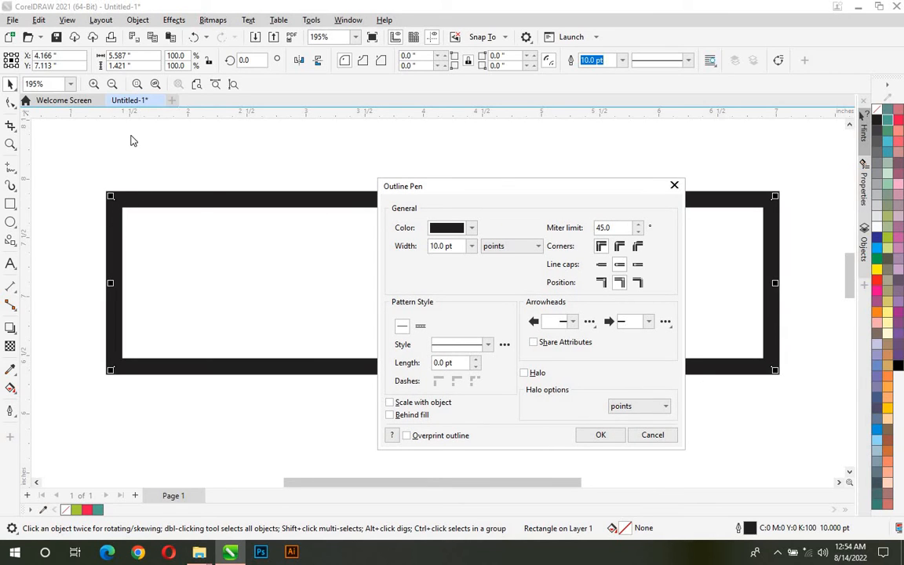
{"action": "left_click", "coordinate": [621, 247]}
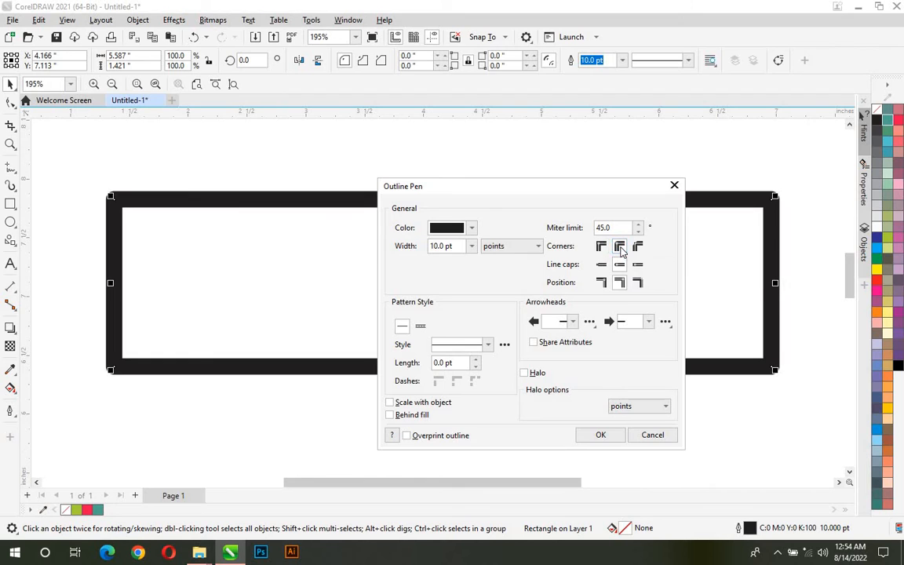
{"action": "left_click", "coordinate": [637, 247]}
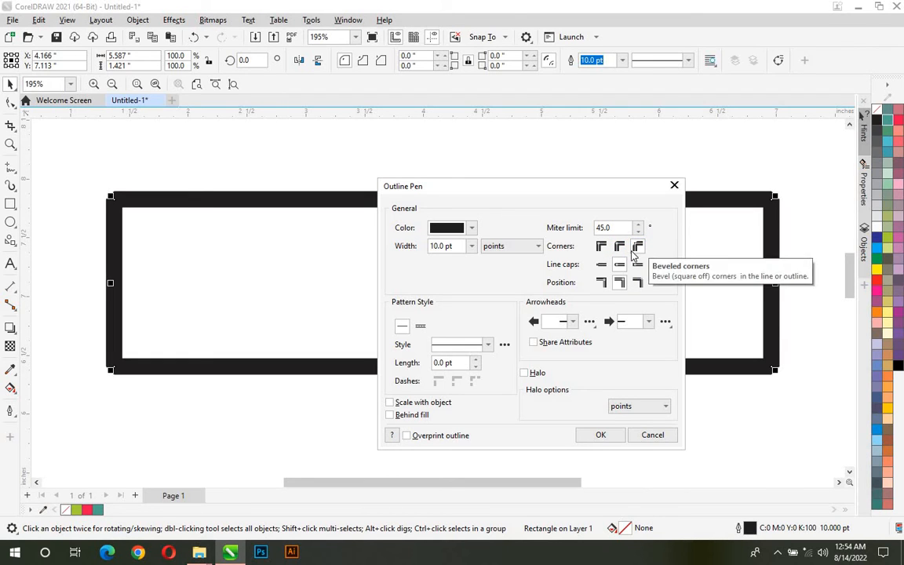
{"action": "left_click", "coordinate": [601, 247]}
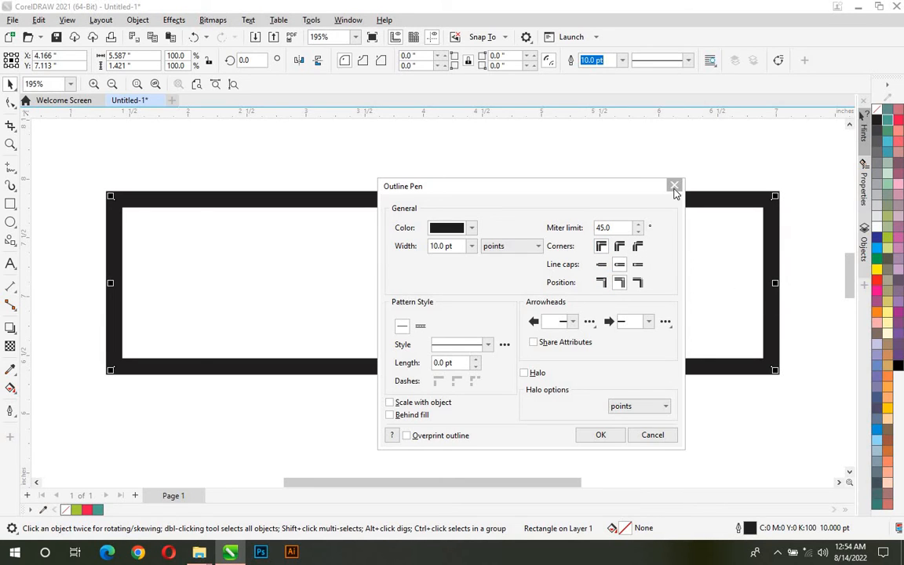
Try the outside and inside outline positions on the rectangle, return to the centered position, and close the Outline Pen settings.
{"action": "left_click", "coordinate": [601, 283]}
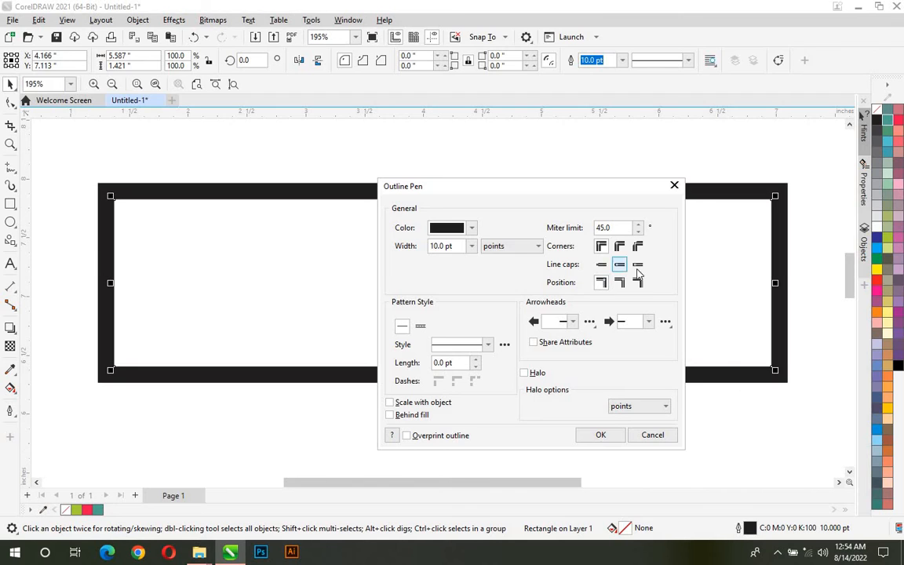
{"action": "left_click", "coordinate": [637, 283]}
{"action": "left_click", "coordinate": [619, 283]}
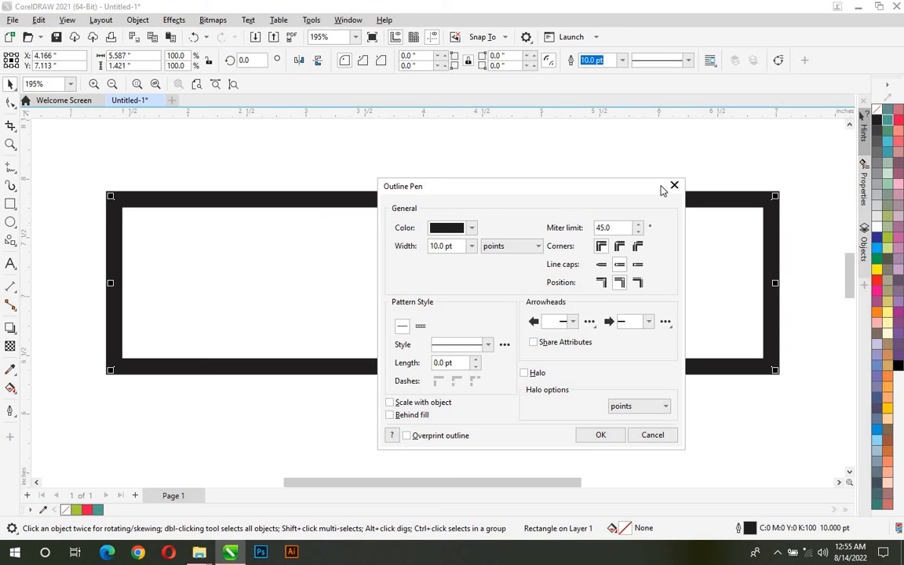
{"action": "left_click", "coordinate": [674, 186]}
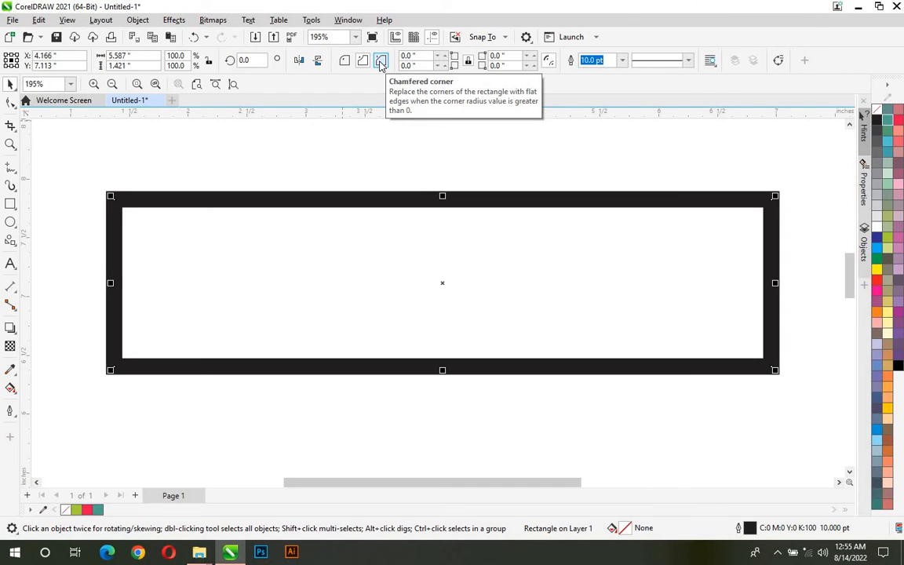
Round the rectangle's corners to about 0.71 inches with the Shape tool and change them to scalloped corners of about 0.41 inches.
{"action": "left_click", "coordinate": [11, 104]}
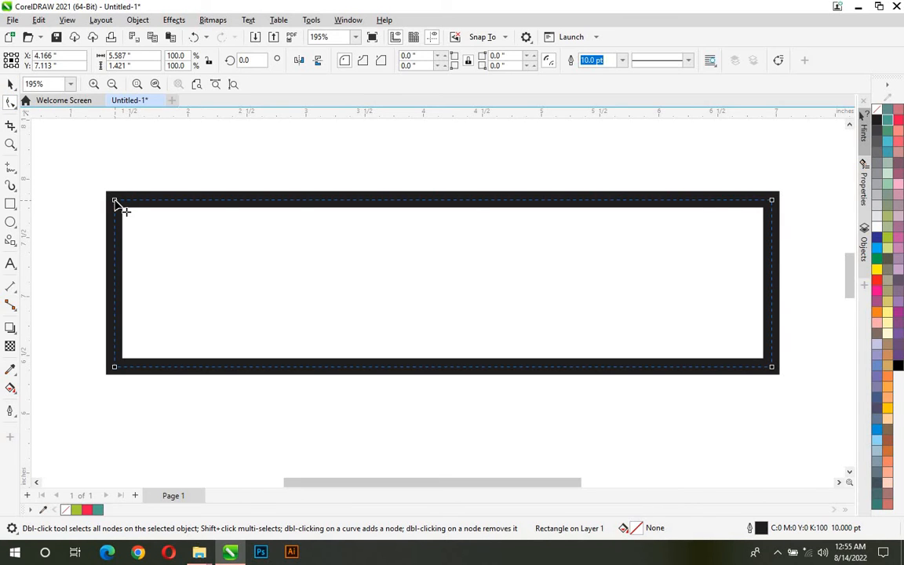
{"action": "left_click_drag", "start_coordinate": [111, 196], "coordinate": [208, 213]}
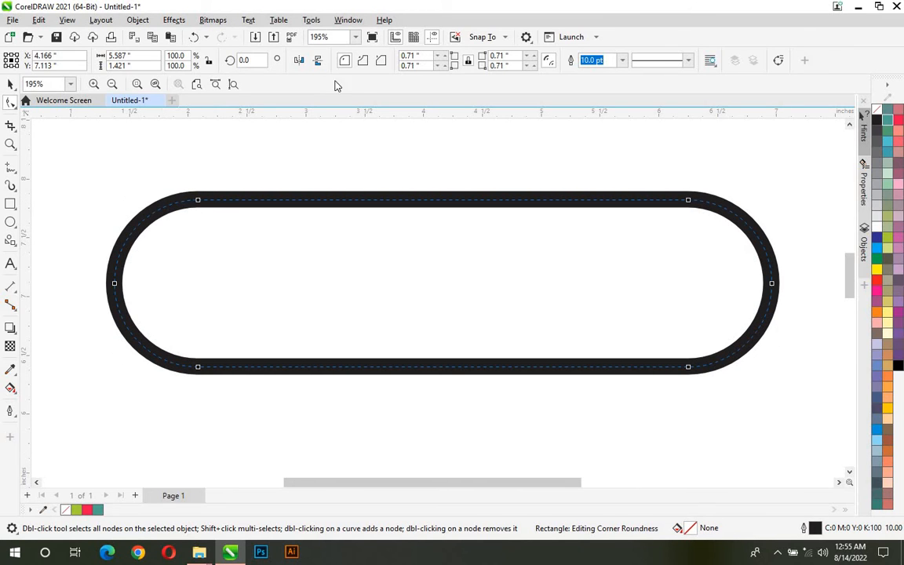
{"action": "left_click", "coordinate": [362, 61]}
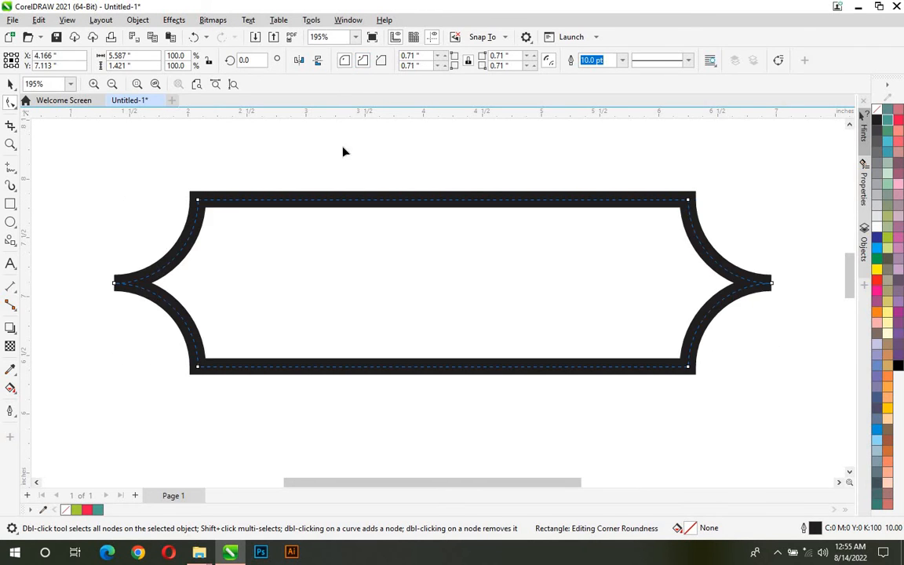
{"action": "left_click_drag", "start_coordinate": [208, 212], "coordinate": [162, 199]}
Try chamfered corners of about 0.2 inches on the rectangle and change them to rounded corners of about 0.55 inches.
{"action": "left_click", "coordinate": [381, 62]}
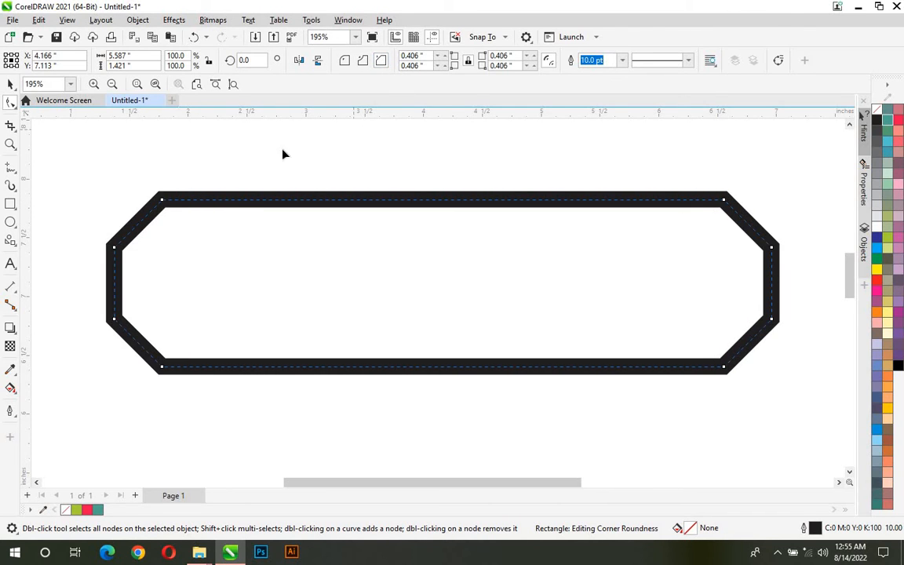
{"action": "left_click_drag", "start_coordinate": [161, 203], "coordinate": [138, 201]}
{"action": "left_click", "coordinate": [346, 62]}
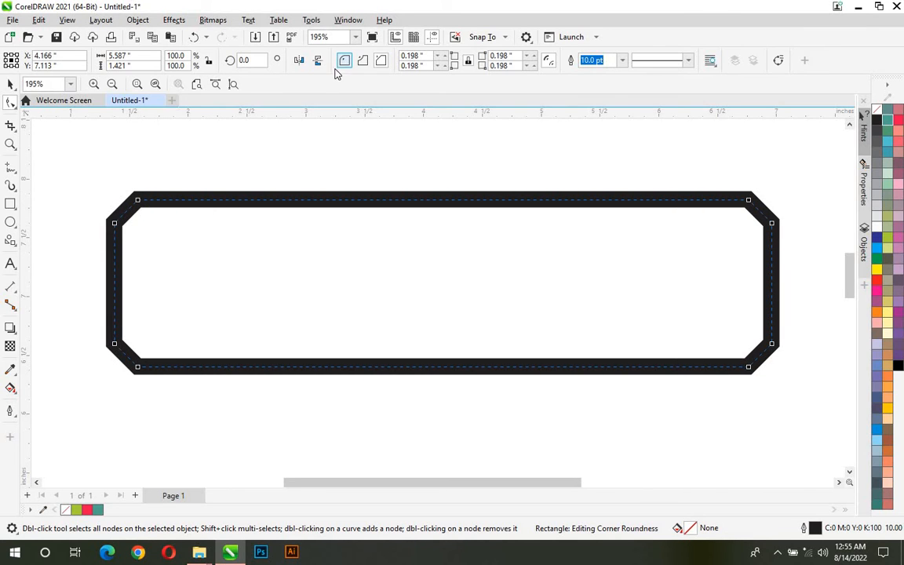
{"action": "left_click_drag", "start_coordinate": [137, 203], "coordinate": [179, 188]}
{"action": "left_click", "coordinate": [11, 83]}
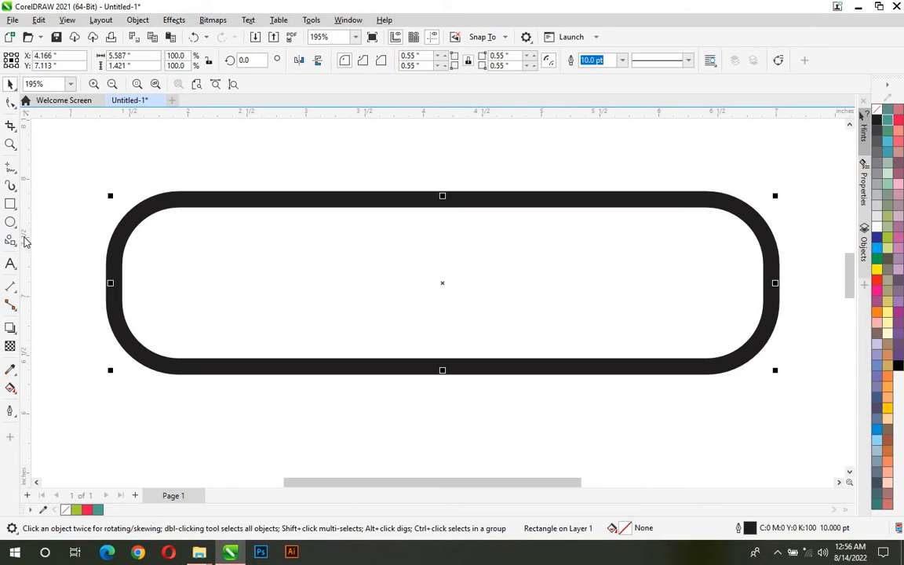
Draw a narrow vertical rectangle about 0.73 by 2.22 inches across the middle of the rounded rectangle and activate the Shape tool.
{"action": "left_click", "coordinate": [10, 240]}
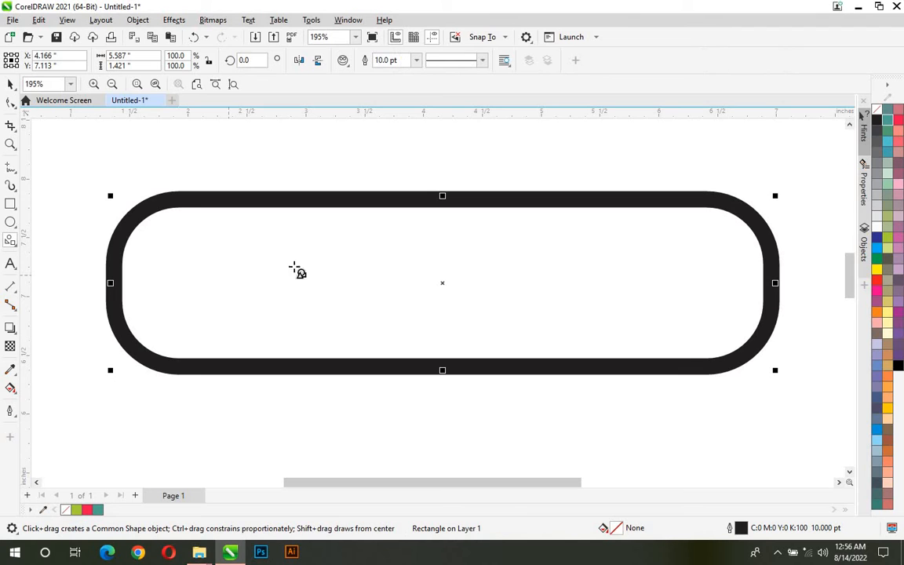
{"action": "left_click", "coordinate": [10, 204]}
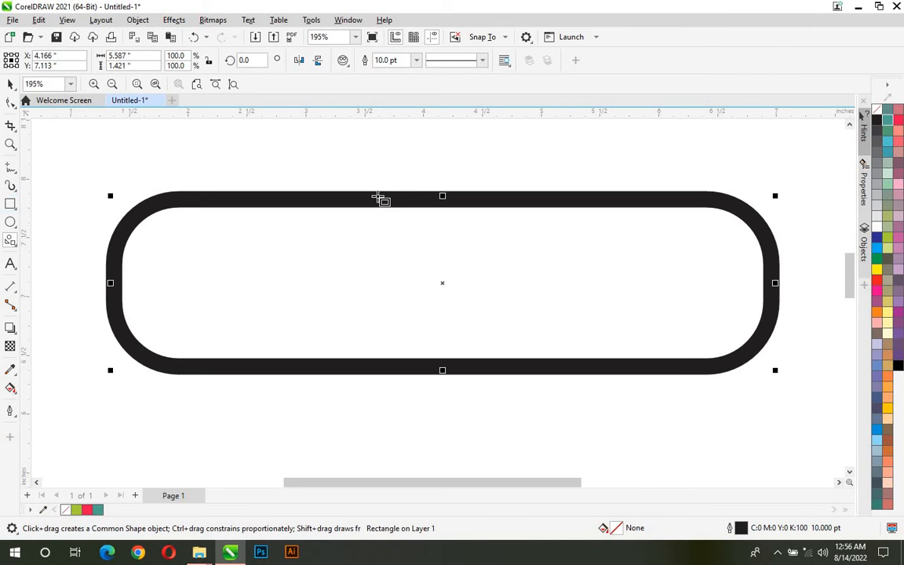
{"action": "left_click_drag", "start_coordinate": [371, 163], "coordinate": [457, 428]}
{"action": "left_click", "coordinate": [10, 102]}
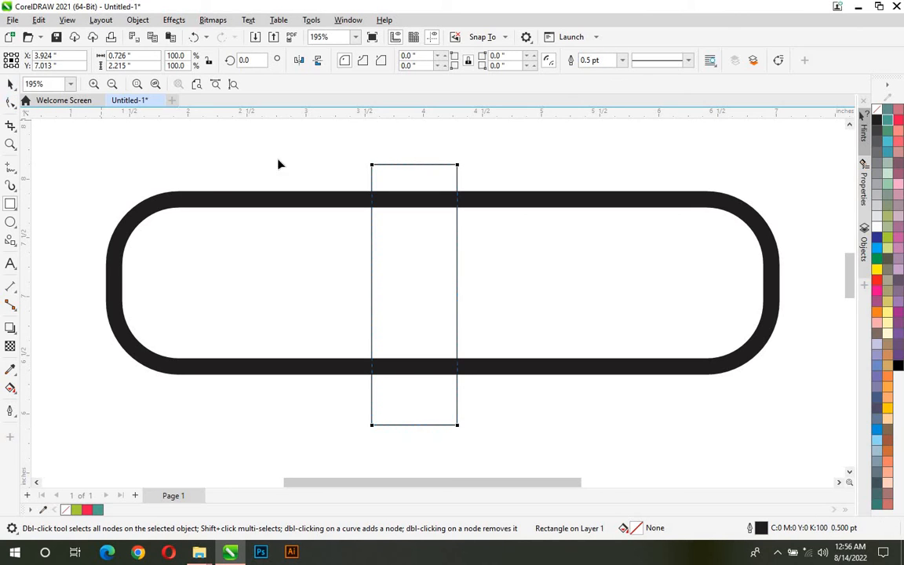
Give the narrow rectangle scalloped corners of about 0.315 inches with the Shape tool and change them to rounded corners.
{"action": "left_click_drag", "start_coordinate": [372, 165], "coordinate": [430, 222]}
{"action": "left_click", "coordinate": [318, 60]}
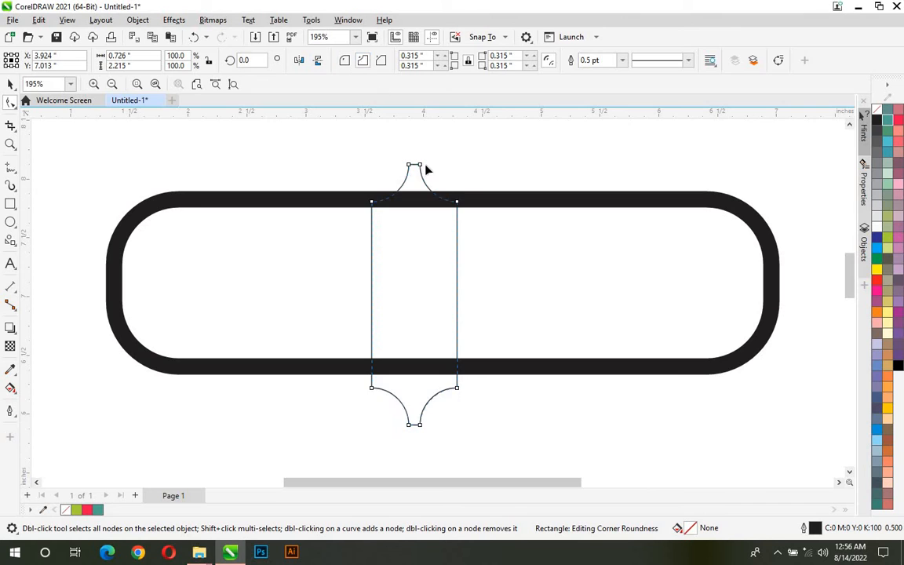
{"action": "left_click", "coordinate": [344, 61]}
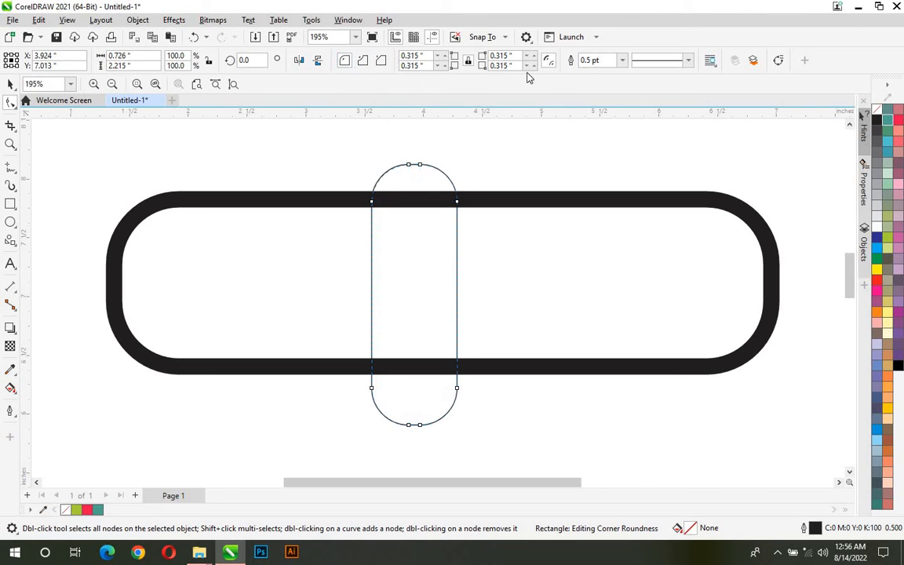
Set the narrow rectangle's outline width to 36 pt and delete the rectangle.
{"action": "left_click", "coordinate": [625, 63]}
{"action": "left_click", "coordinate": [599, 166]}
{"action": "left_click", "coordinate": [620, 61]}
{"action": "left_click", "coordinate": [594, 205]}
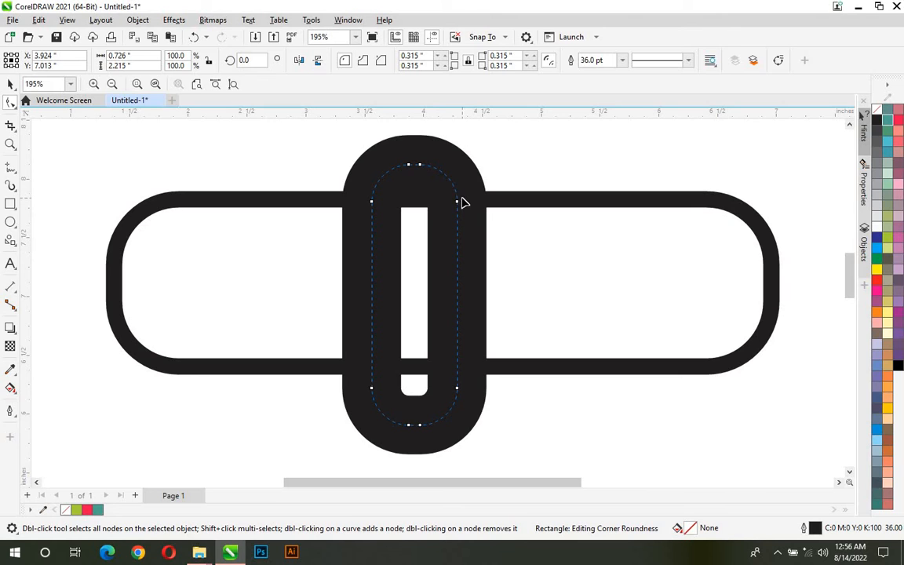
{"action": "left_click", "coordinate": [197, 84]}
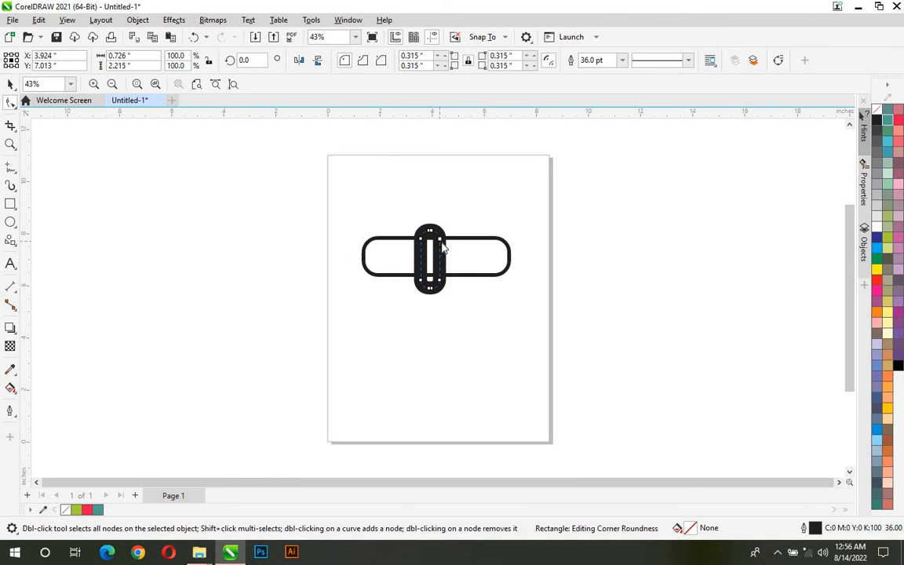
{"action": "key", "text": "Delete"}
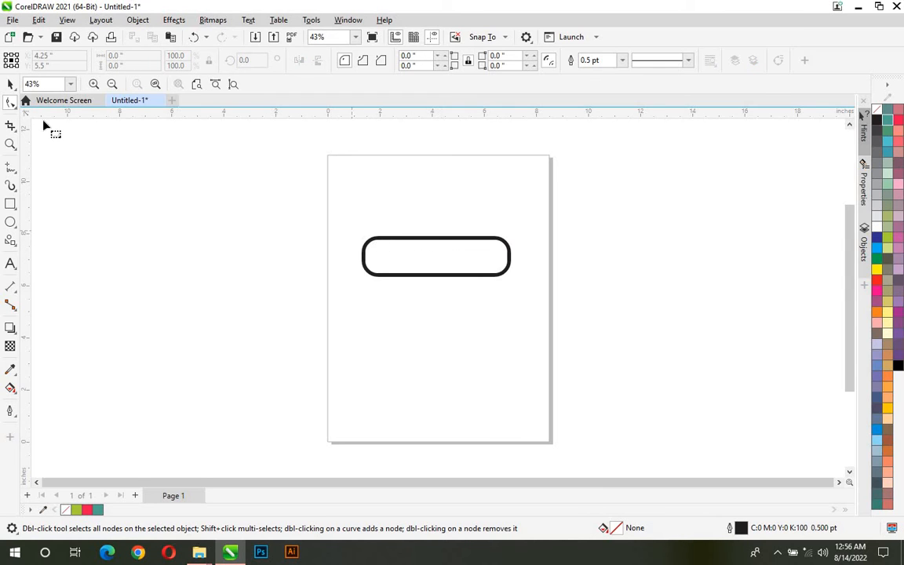
{"action": "left_click", "coordinate": [11, 84]}
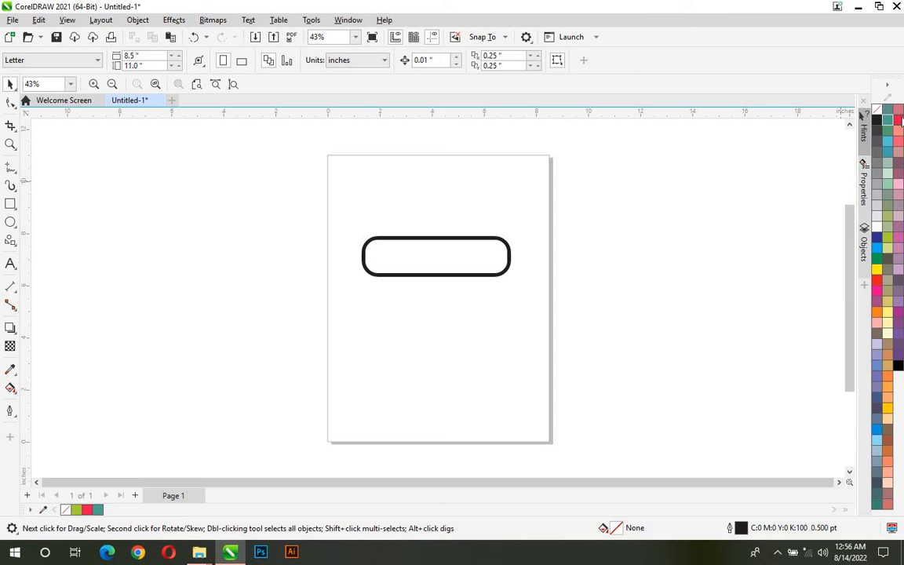
{"action": "left_click", "coordinate": [899, 120]}
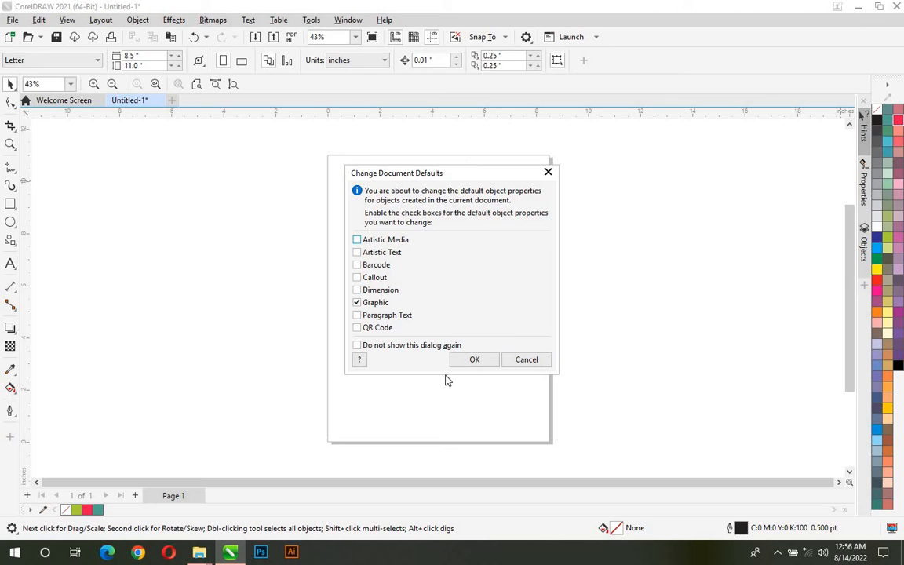
{"action": "left_click", "coordinate": [547, 174]}
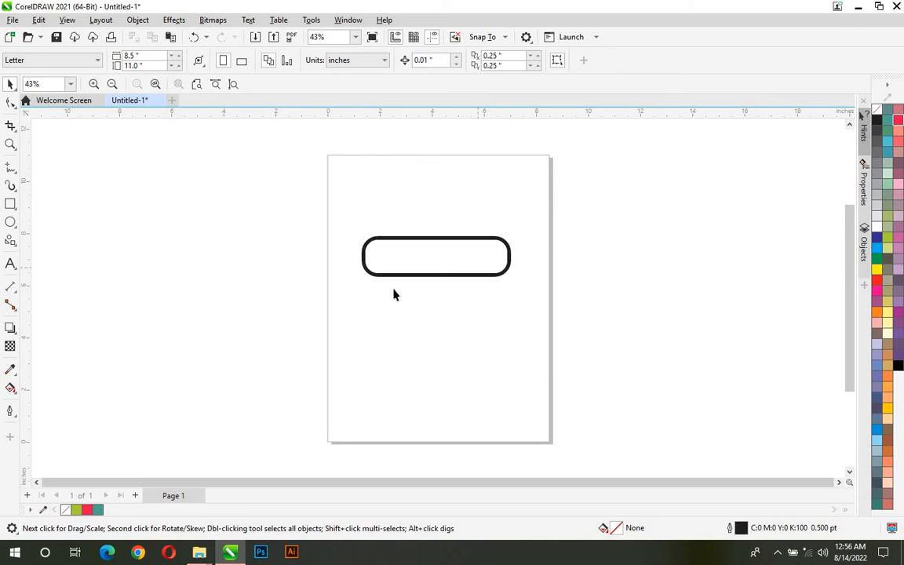
{"action": "left_click", "coordinate": [898, 124]}
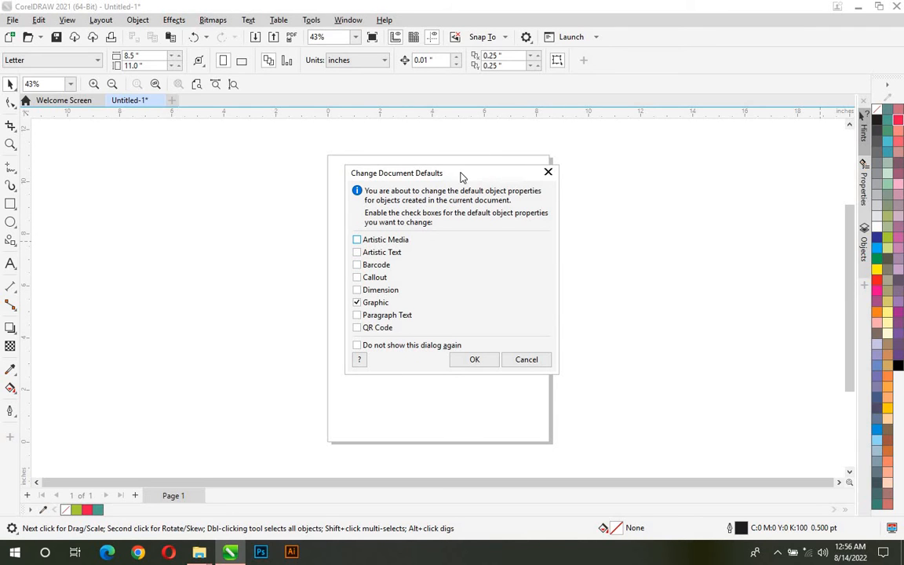
{"action": "left_click_drag", "start_coordinate": [461, 177], "coordinate": [675, 176]}
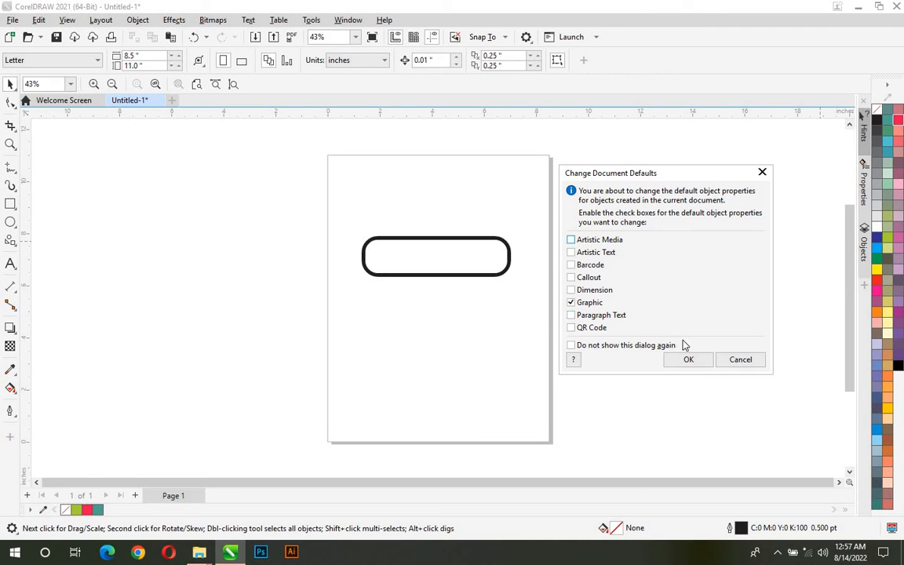
{"action": "left_click", "coordinate": [740, 359]}
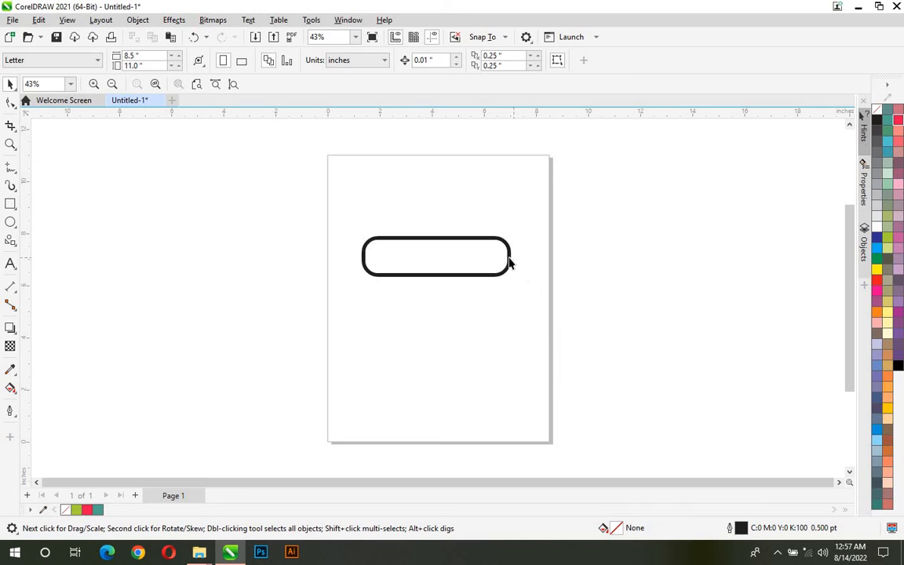
Try a light green fill (C:40 M:0 Y:40 K:0) on the rounded rectangle and undo it.
{"action": "left_click", "coordinate": [508, 264]}
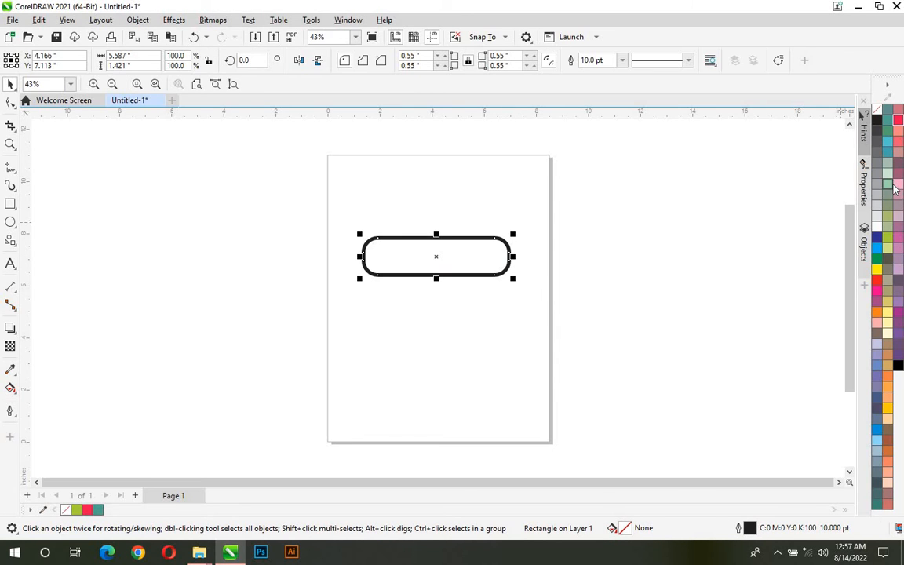
{"action": "left_click", "coordinate": [888, 185]}
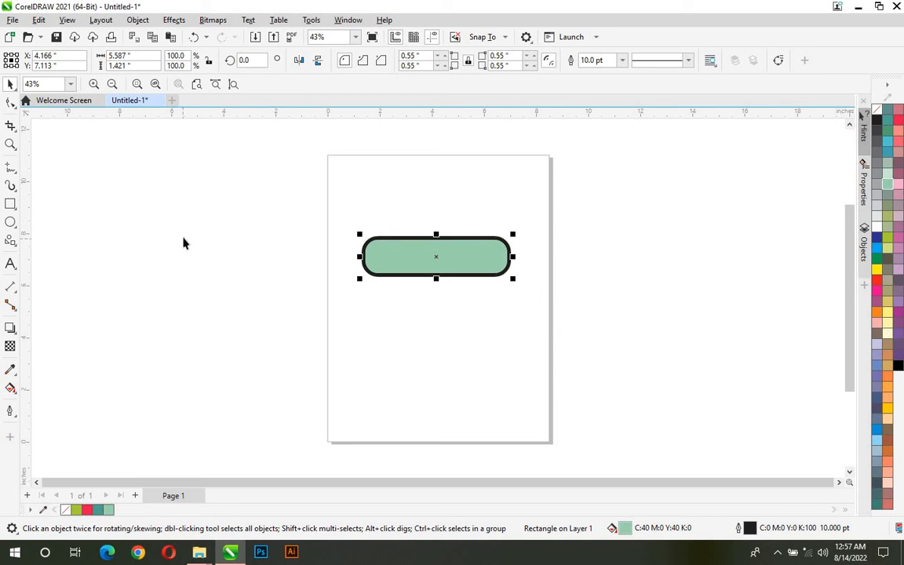
{"action": "key", "text": "ctrl+z"}
With nothing selected, set the document's default Graphic fill to the red C:0 M:100 Y:60 K:0.
{"action": "left_click", "coordinate": [537, 350]}
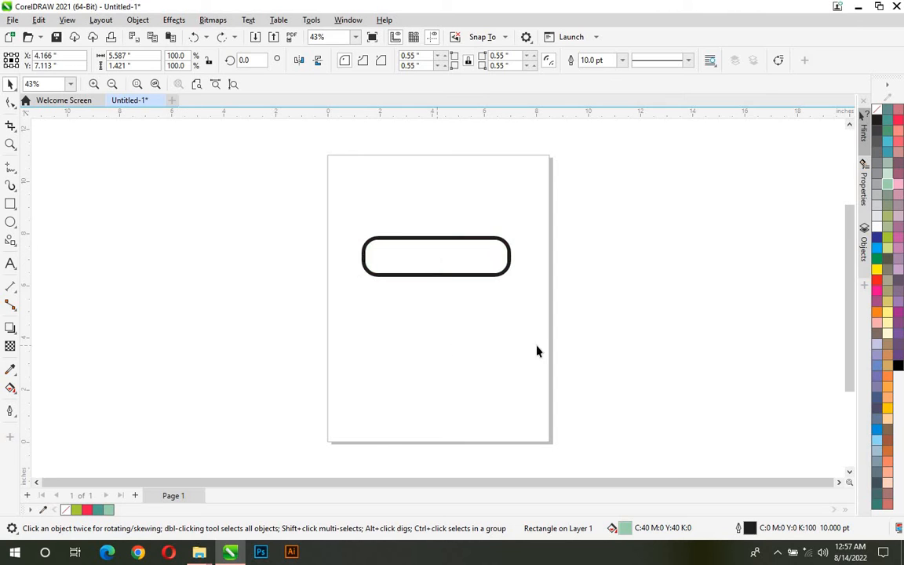
{"action": "left_click", "coordinate": [899, 122]}
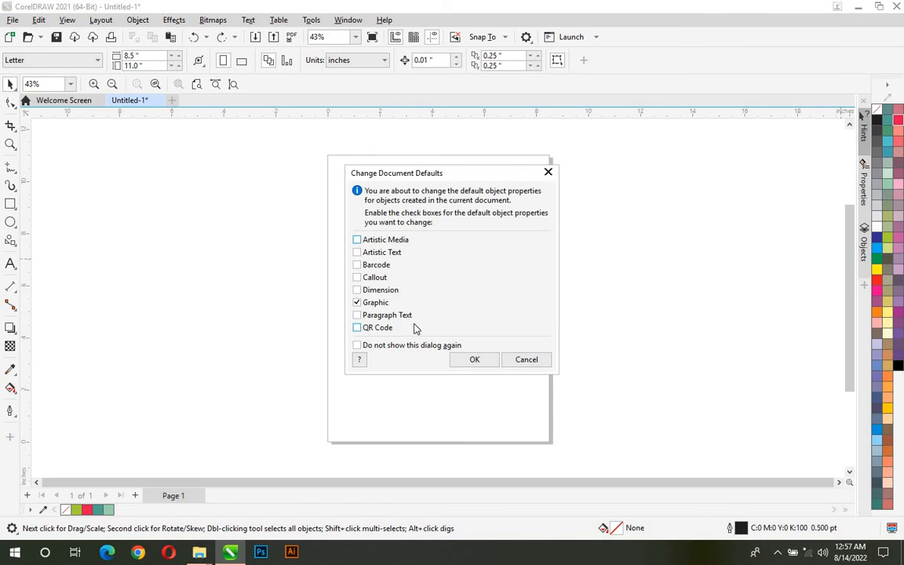
{"action": "left_click", "coordinate": [472, 361]}
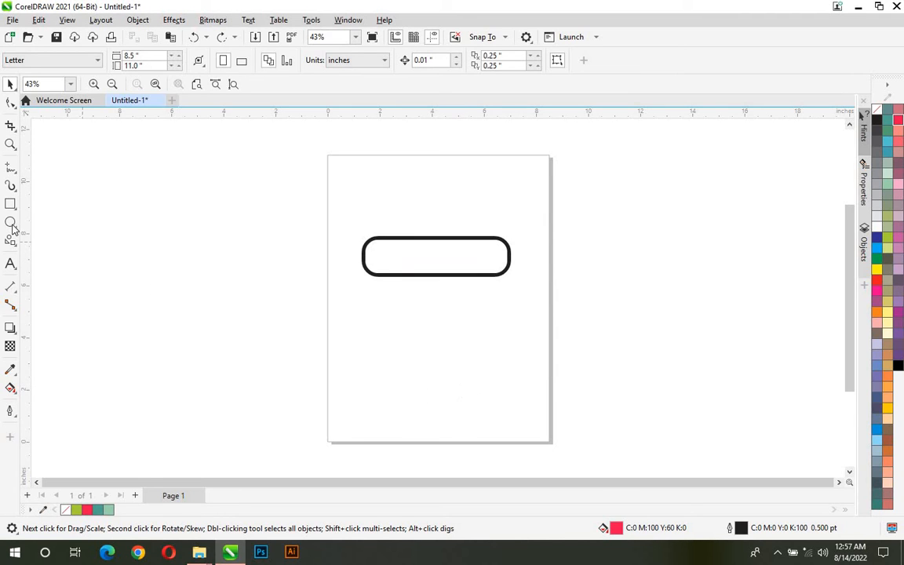
Draw an ellipse about 4.33 by 3.20 inches below the rounded rectangle using the default red fill, and deselect it.
{"action": "left_click", "coordinate": [10, 222]}
{"action": "left_click_drag", "start_coordinate": [384, 313], "coordinate": [505, 403]}
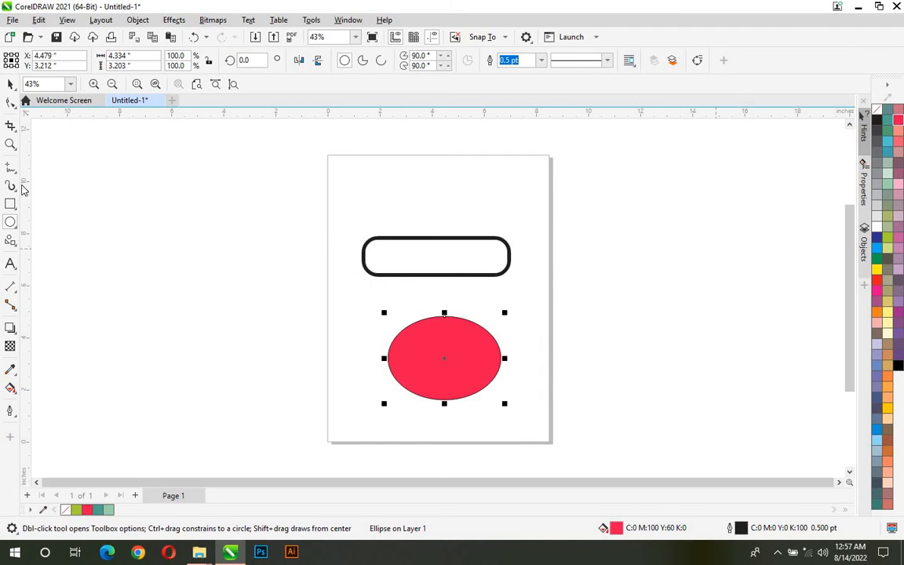
{"action": "left_click", "coordinate": [10, 102]}
{"action": "key", "text": "space"}
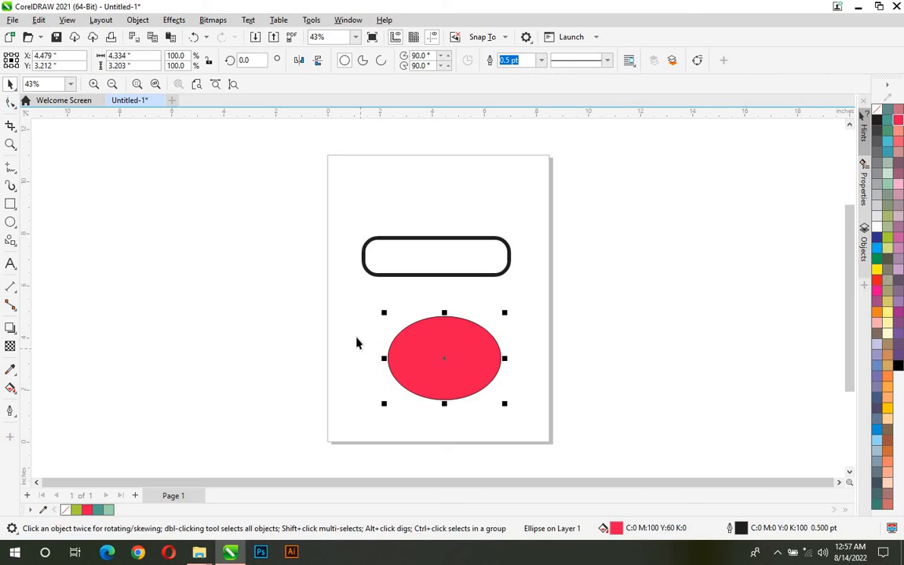
{"action": "left_click", "coordinate": [349, 339]}
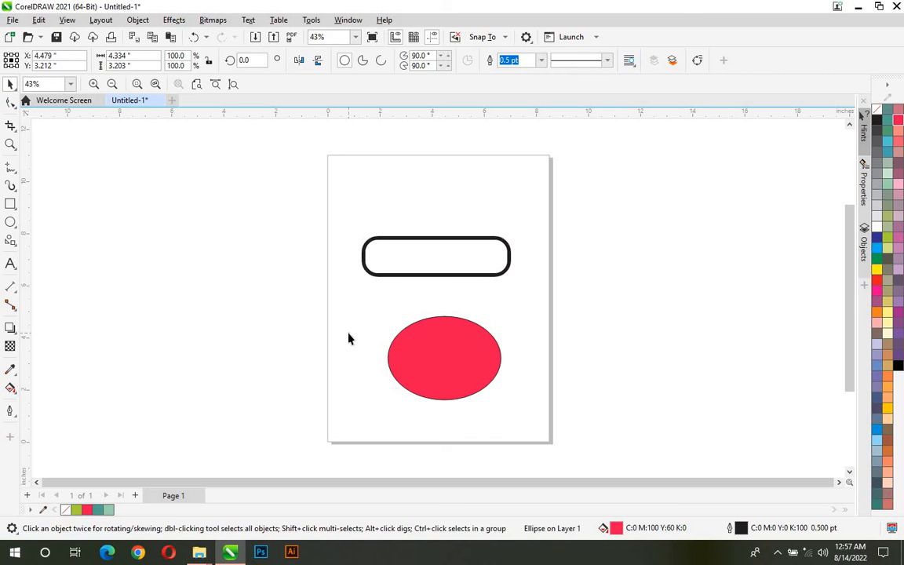
Reset the document's default Graphic fill to no fill.
{"action": "left_click", "coordinate": [898, 119]}
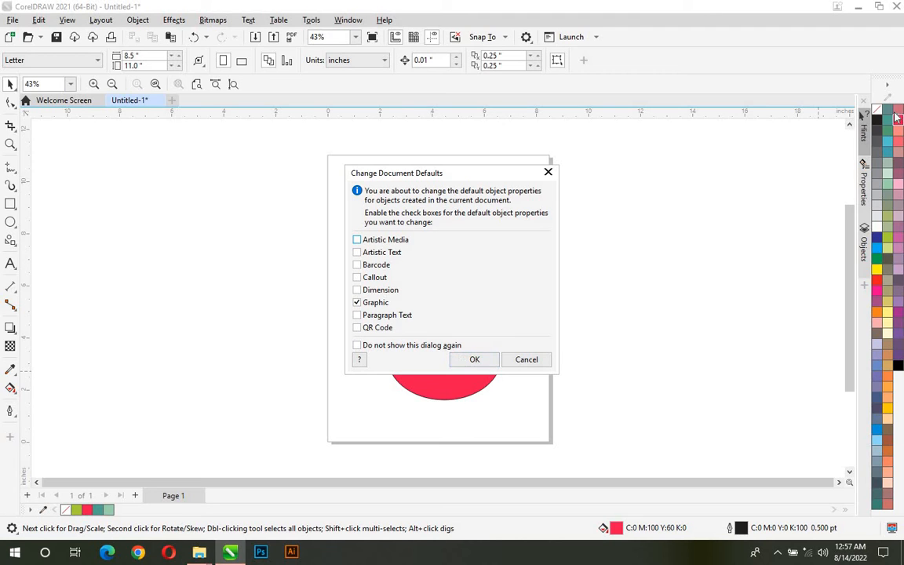
{"action": "key", "text": "Escape"}
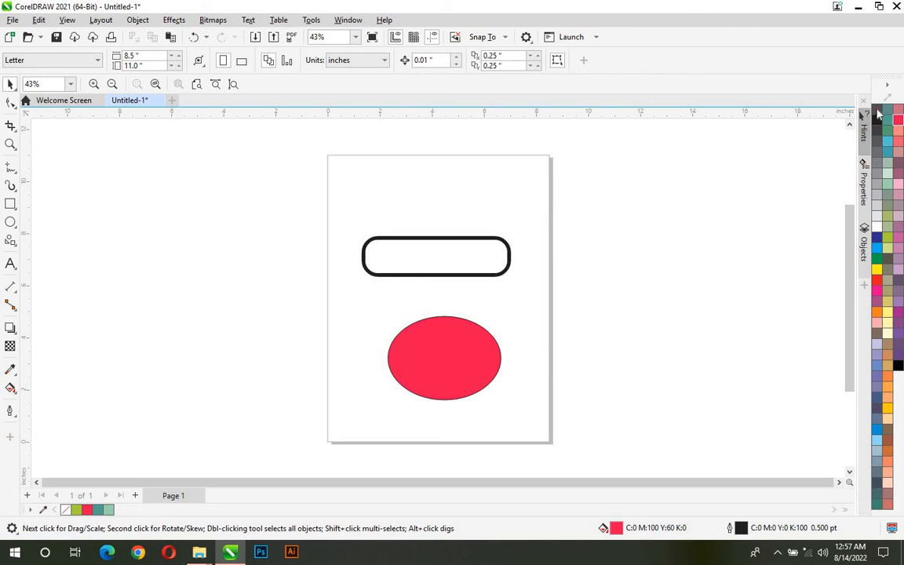
{"action": "left_click", "coordinate": [878, 112]}
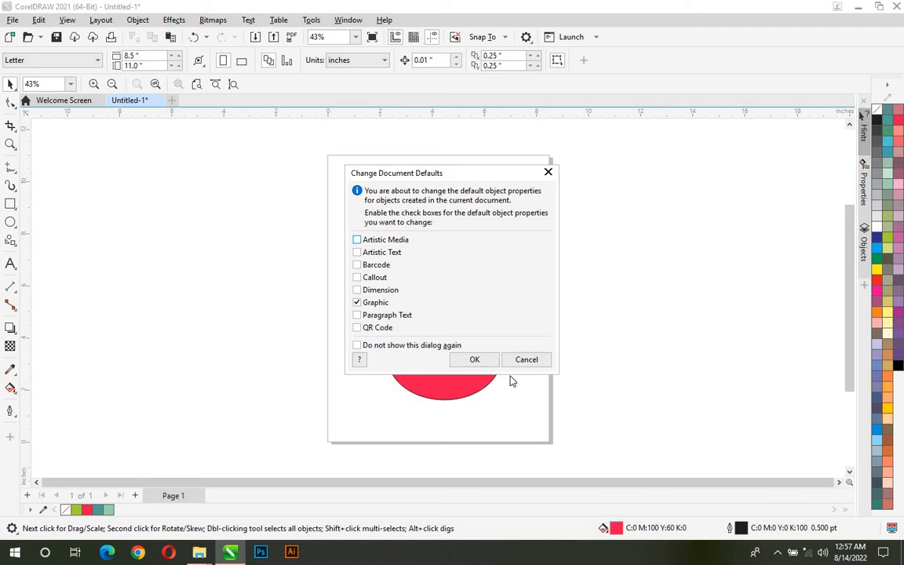
{"action": "left_click", "coordinate": [481, 361]}
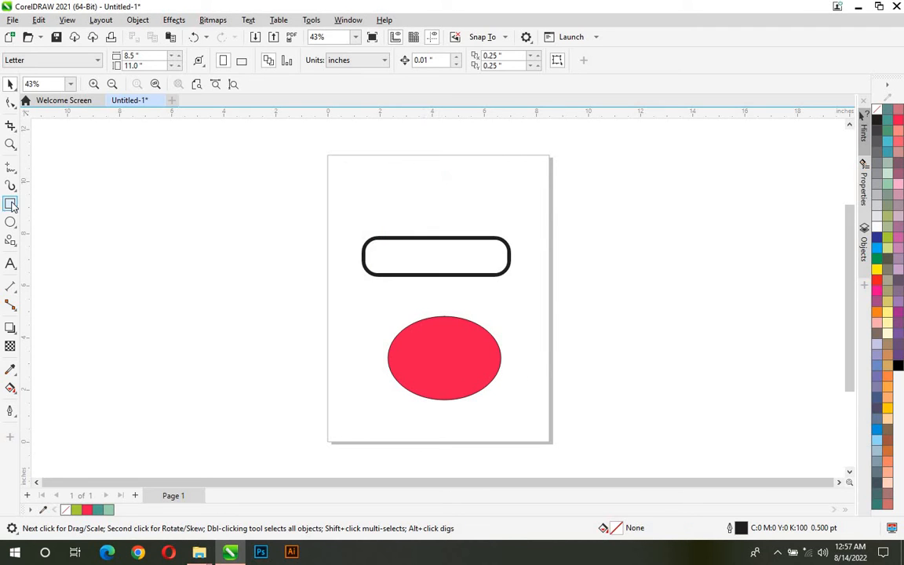
Draw an unfilled ellipse about 4.89 by 2.70 inches overlapping the page's upper right edge.
{"action": "left_click", "coordinate": [11, 223]}
{"action": "left_click_drag", "start_coordinate": [454, 177], "coordinate": [589, 255]}
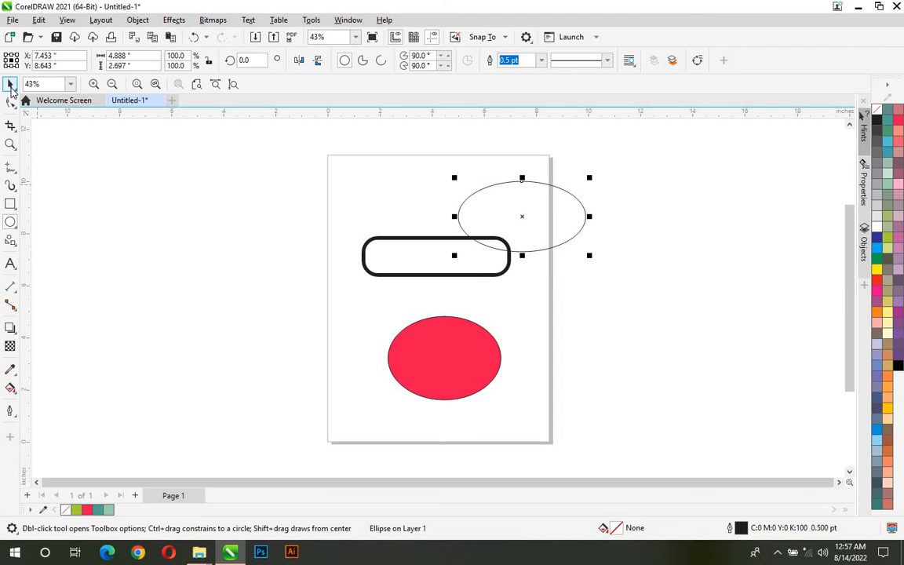
{"action": "left_click", "coordinate": [10, 84]}
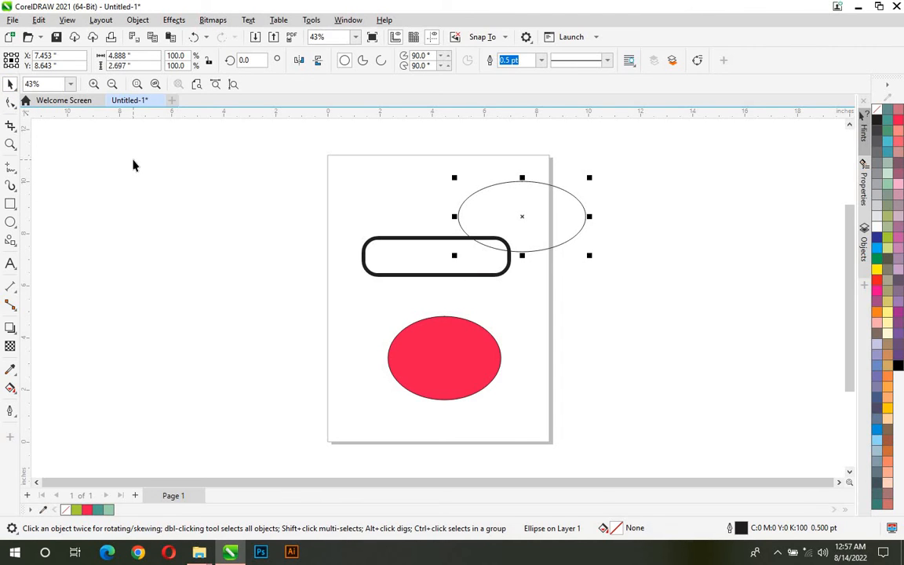
Undo both ellipses and the narrow rectangle's deletion, outline width and rounded-corner changes.
{"action": "key", "text": "ctrl+z"}
{"action": "key", "text": "ctrl+z"}
{"action": "key", "text": "ctrl+z"}
{"action": "key", "text": "ctrl+z"}
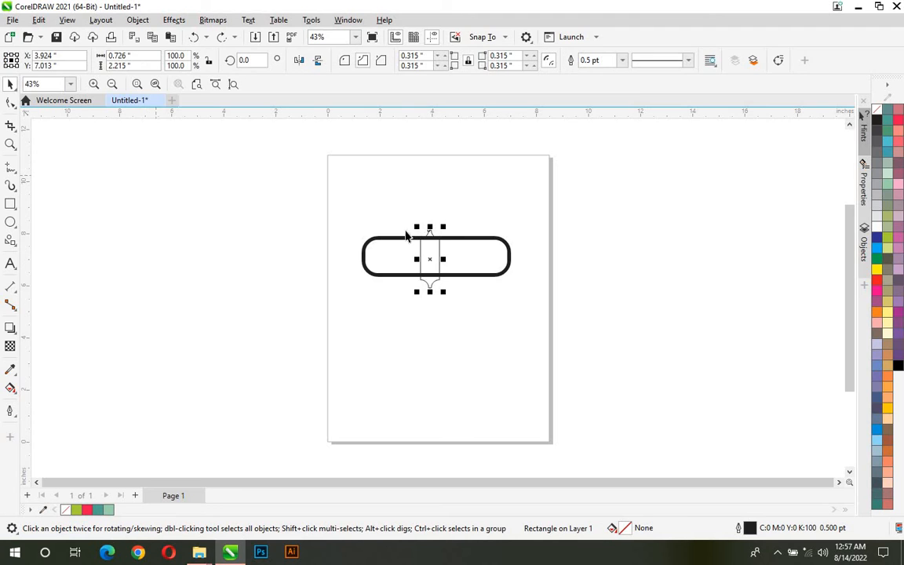
Delete the narrow scalloped rectangle and the large rounded rectangle from the page.
{"action": "key", "text": "Delete"}
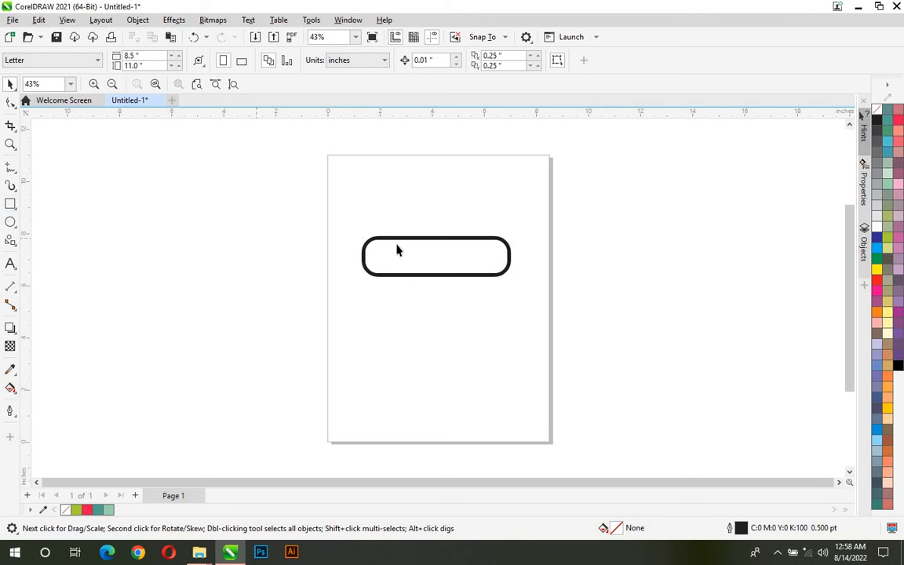
{"action": "left_click", "coordinate": [363, 252]}
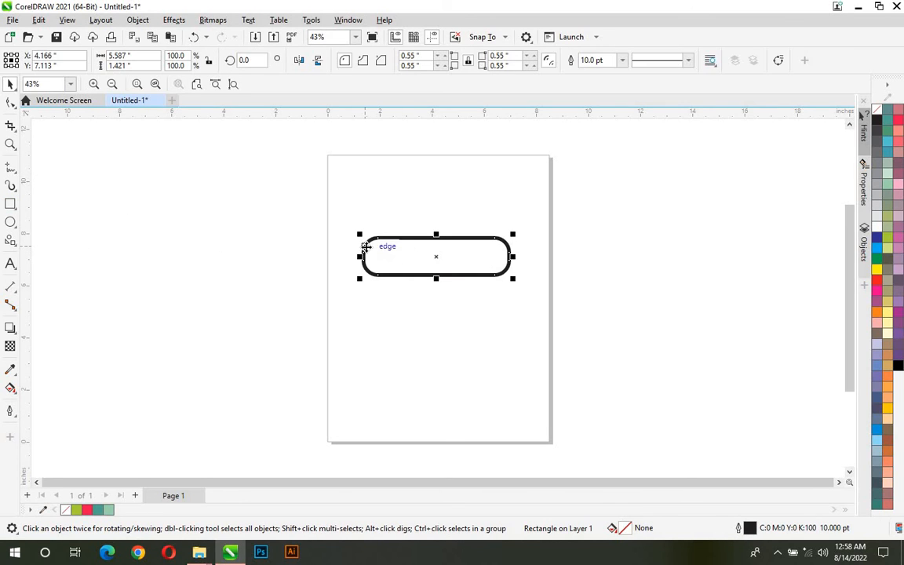
{"action": "key", "text": "Delete"}
Draw a rectangle about 4.33 by 1.88 inches near the middle of the page and activate the Pick tool.
{"action": "left_click", "coordinate": [10, 204]}
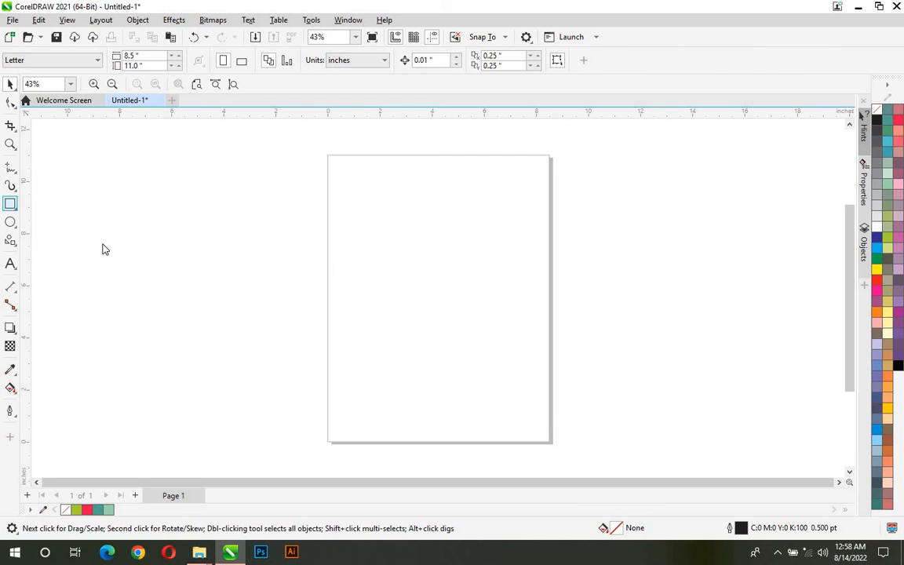
{"action": "left_click_drag", "start_coordinate": [364, 257], "coordinate": [480, 306]}
{"action": "left_click", "coordinate": [10, 84]}
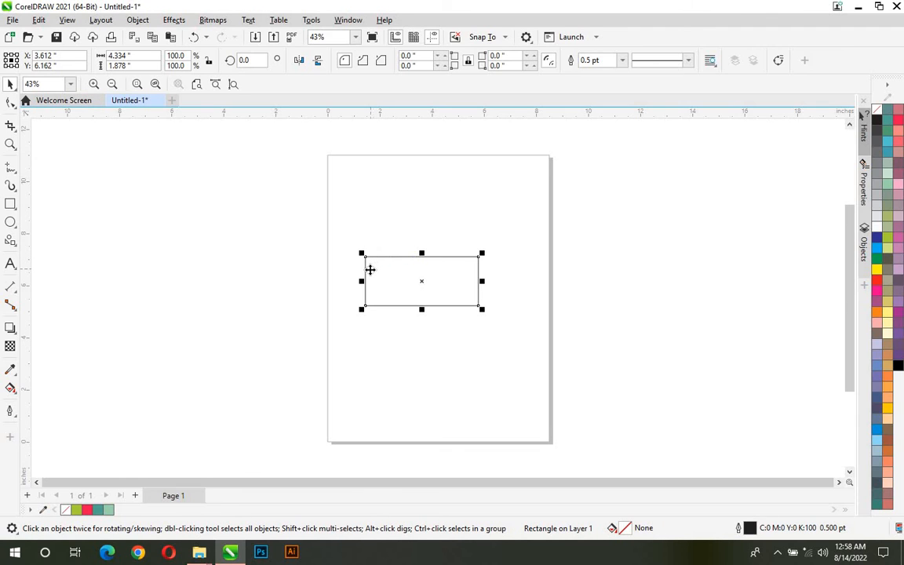
Try copying and pasting the rectangle and moving the copy below the original, and undo the move and the paste.
{"action": "left_click", "coordinate": [38, 22]}
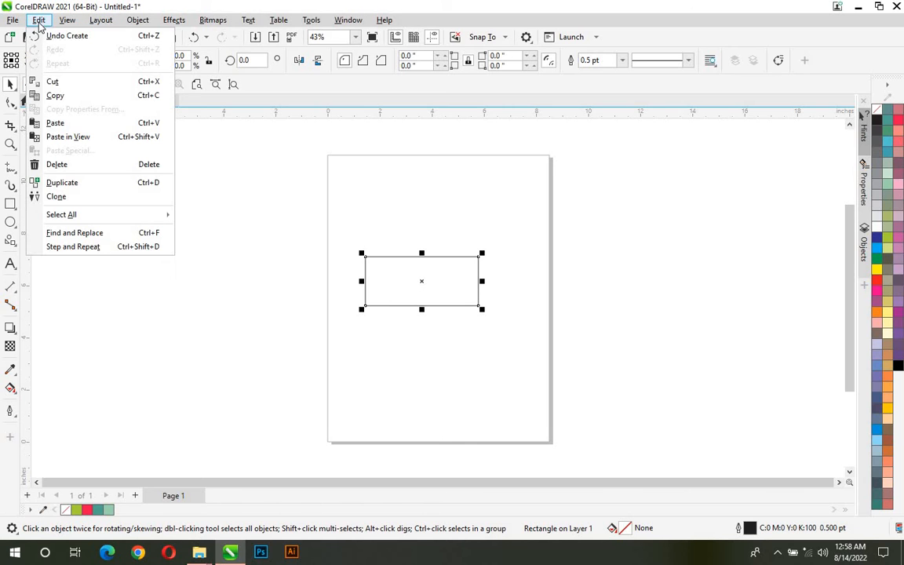
{"action": "left_click", "coordinate": [63, 96]}
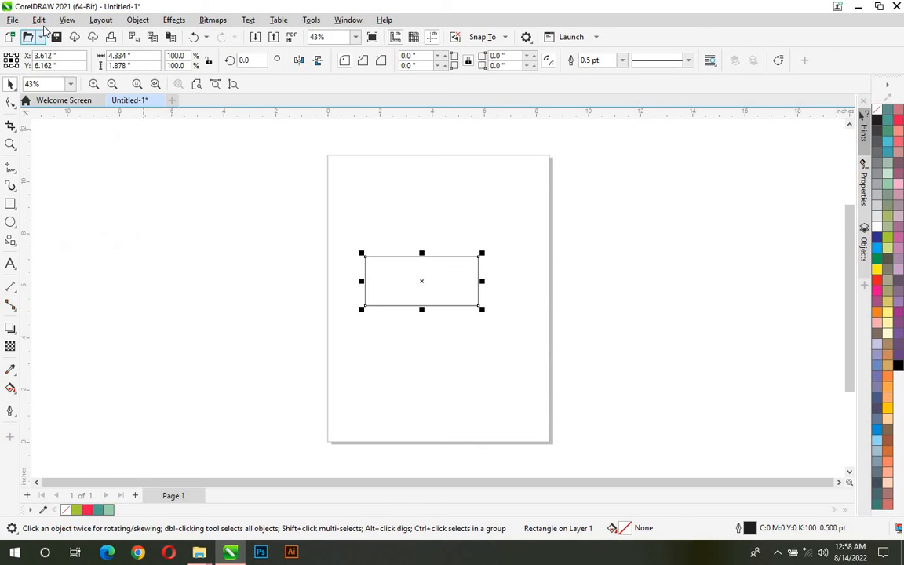
{"action": "left_click", "coordinate": [41, 20]}
{"action": "left_click", "coordinate": [69, 123]}
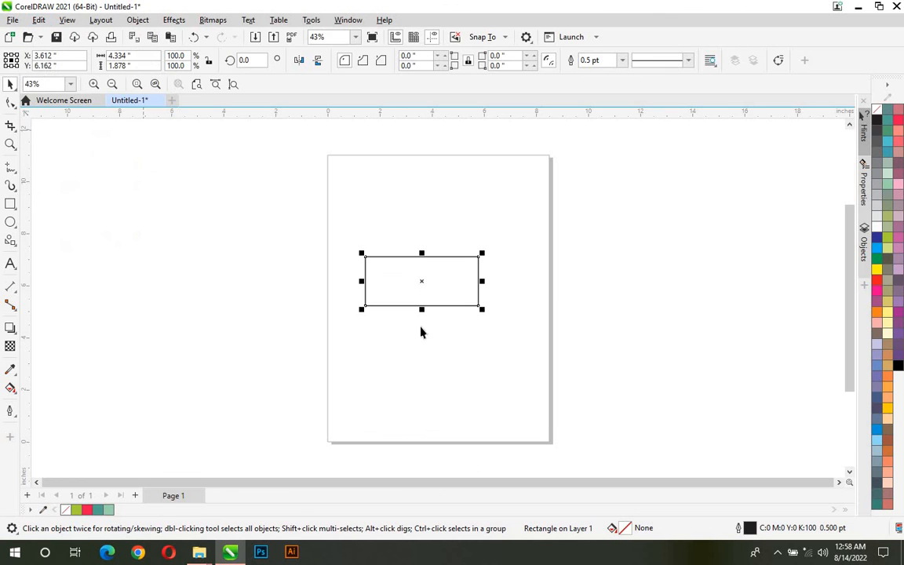
{"action": "left_click_drag", "start_coordinate": [420, 281], "coordinate": [444, 349]}
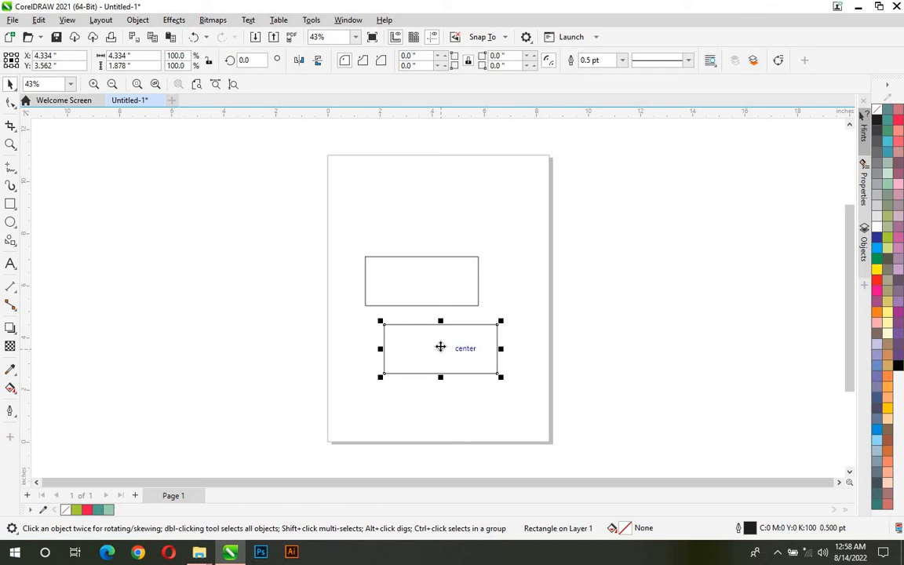
{"action": "key", "text": "ctrl+z"}
{"action": "key", "text": "ctrl+z"}
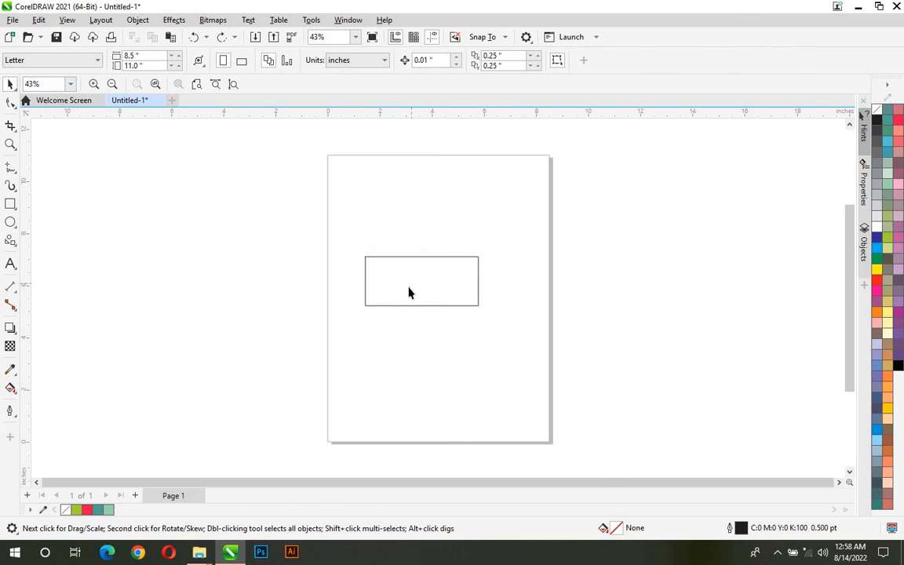
Try duplicating the unfilled rectangle below the original, slightly to the right, and undo the copy.
{"action": "left_click", "coordinate": [399, 305]}
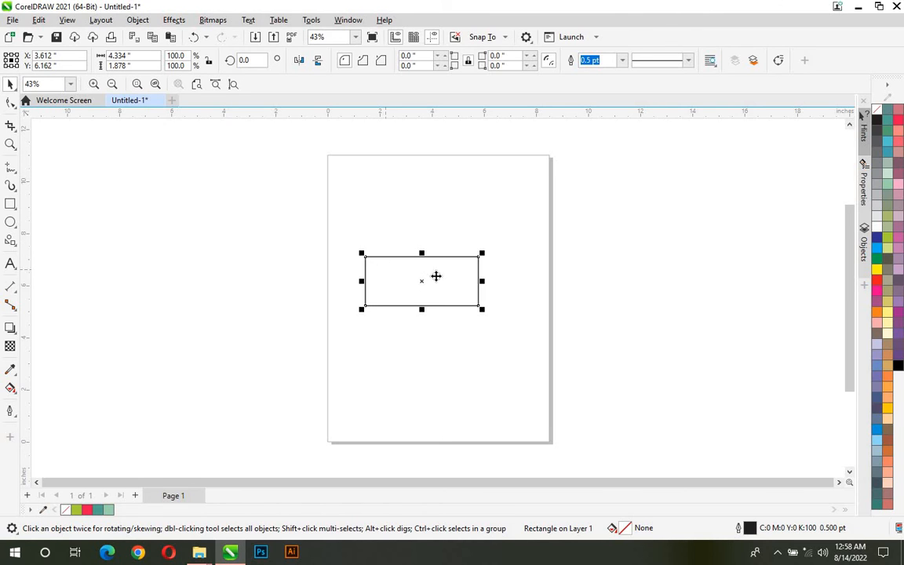
{"action": "left_click_drag", "start_coordinate": [421, 282], "coordinate": [426, 345]}
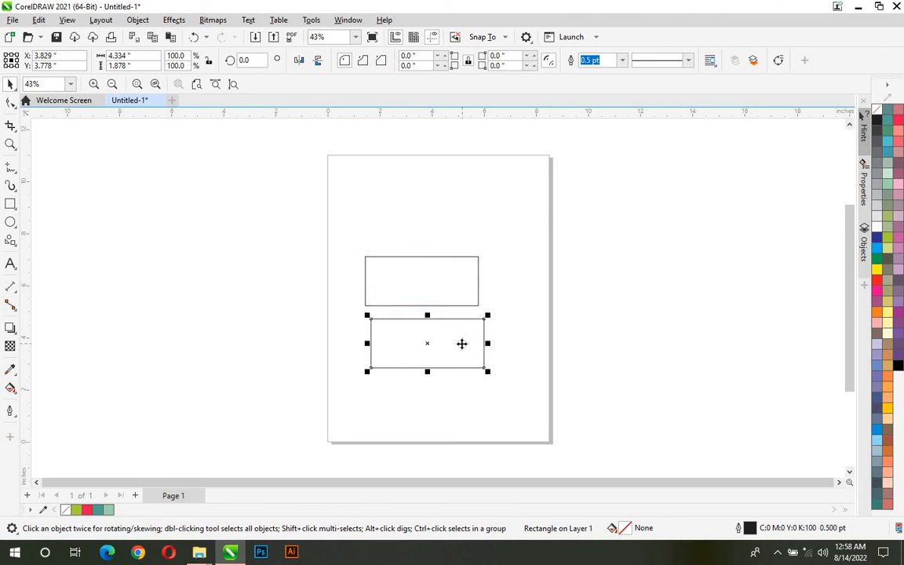
{"action": "key", "text": "ctrl+z"}
{"action": "left_click", "coordinate": [460, 346]}
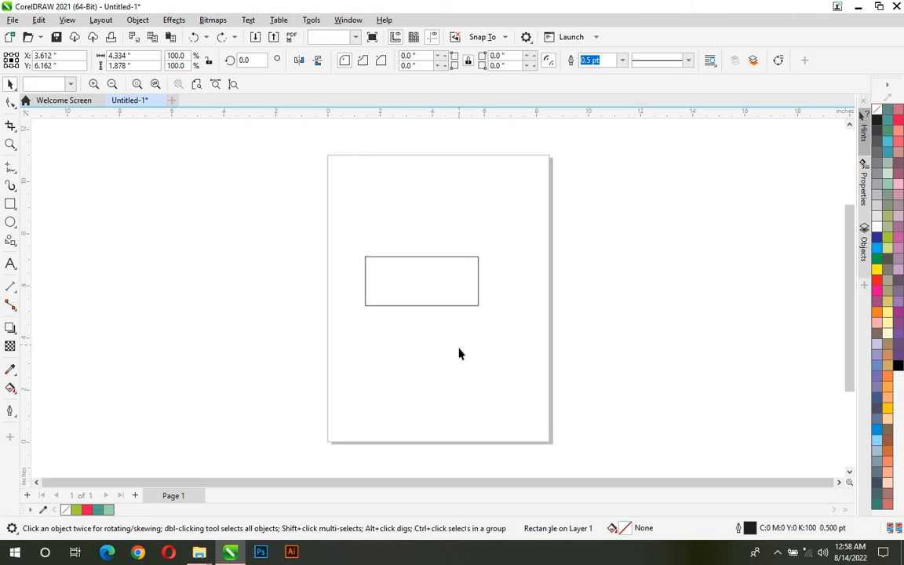
Fill the rectangle with the cyan-blue color C:100 M:0 Y:0 K:0.
{"action": "left_click", "coordinate": [421, 257]}
{"action": "left_click", "coordinate": [877, 248]}
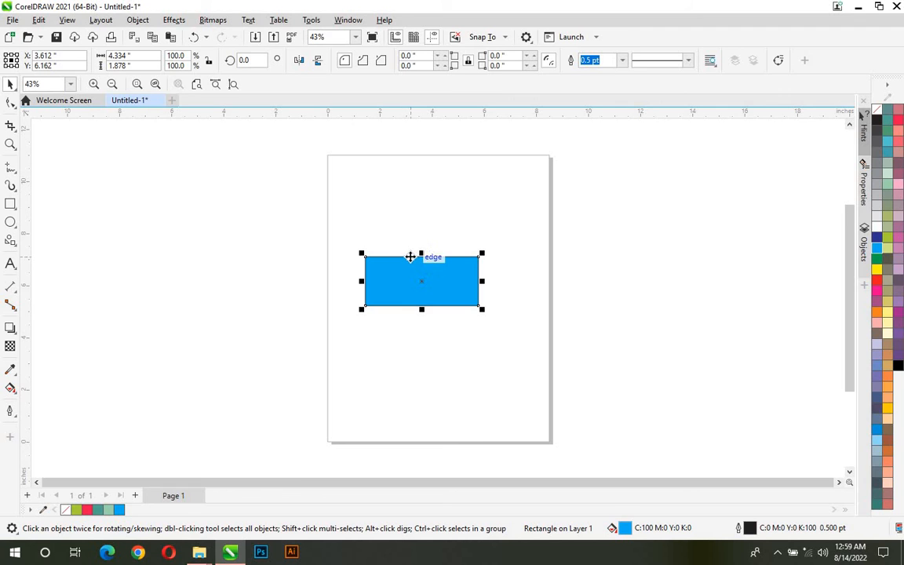
Try placing a copy directly beneath the blue rectangle and filling it red, and undo the fill and the copy.
{"action": "left_click_drag", "start_coordinate": [413, 261], "coordinate": [411, 308]}
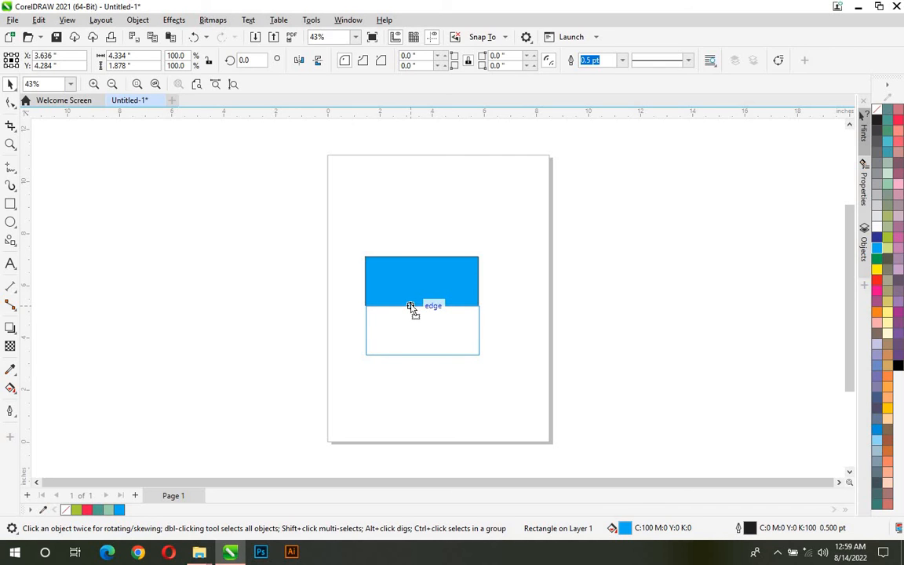
{"action": "left_click_drag", "start_coordinate": [410, 306], "coordinate": [411, 307]}
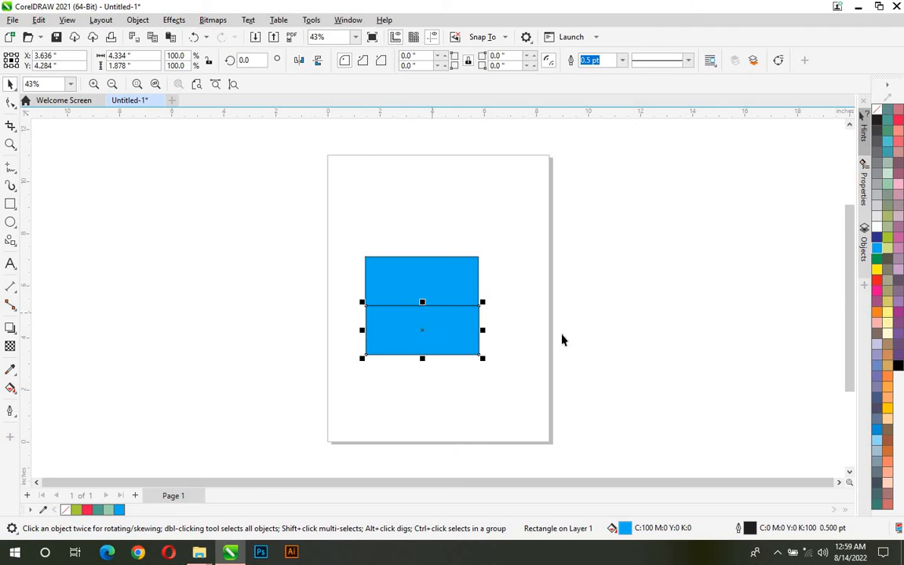
{"action": "left_click", "coordinate": [877, 281]}
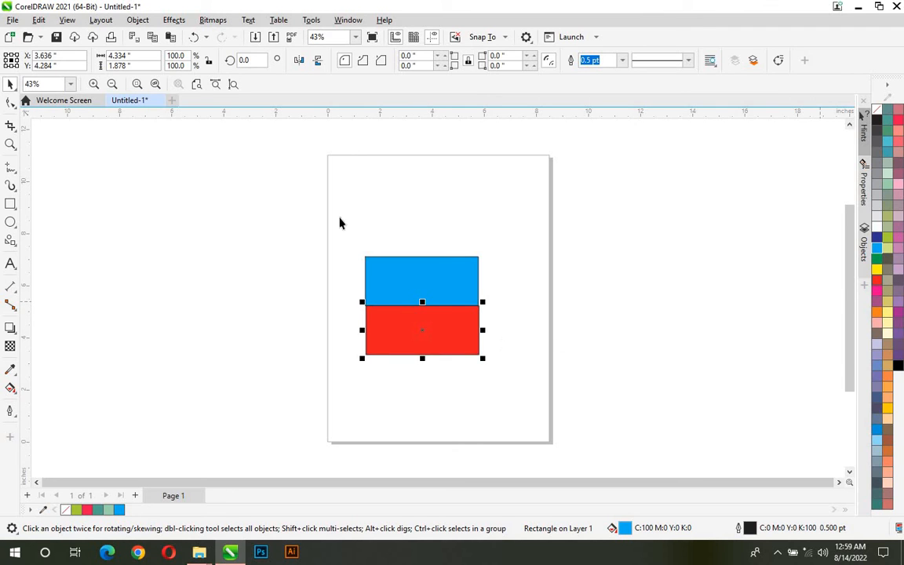
{"action": "left_click_drag", "start_coordinate": [333, 215], "coordinate": [540, 390]}
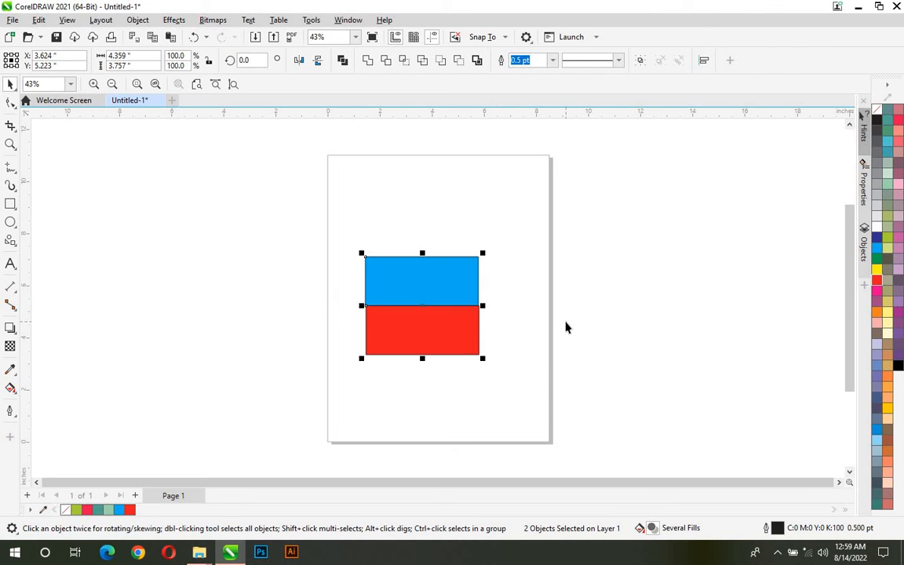
{"action": "key", "text": "ctrl+z"}
{"action": "key", "text": "ctrl+z"}
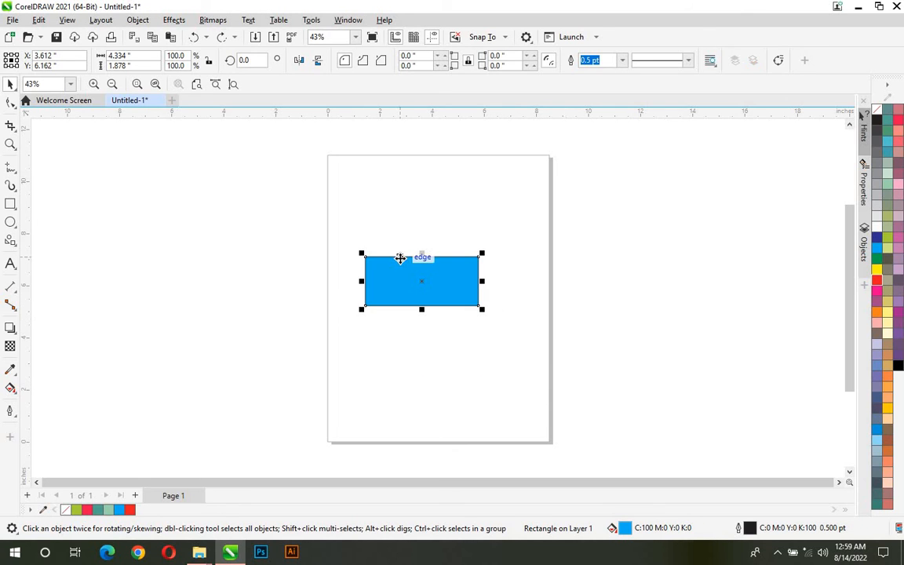
Move the blue rectangle so its center is at about X 4.14 and Y 5.73 inches, keeping it selected.
{"action": "left_click_drag", "start_coordinate": [400, 259], "coordinate": [404, 312]}
{"action": "right_click", "coordinate": [404, 313]}
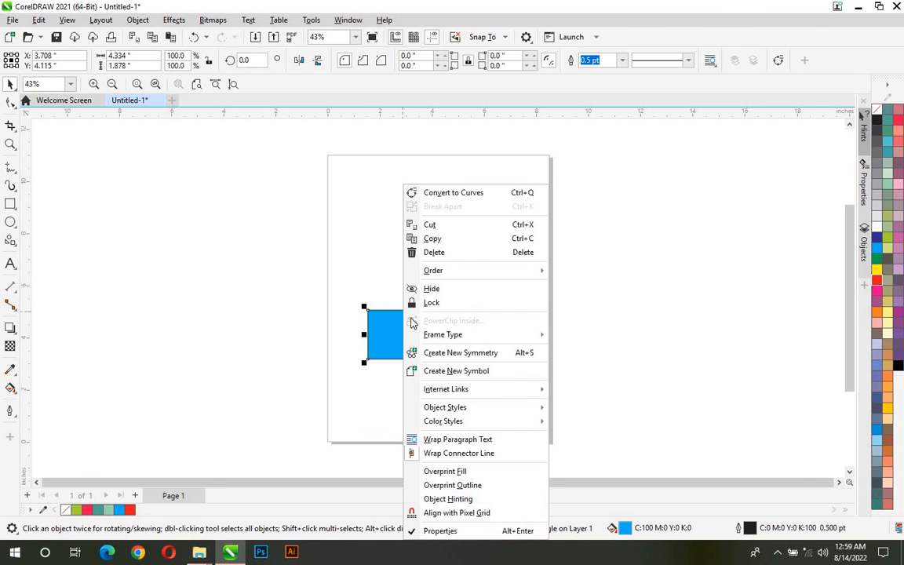
{"action": "left_click", "coordinate": [374, 297]}
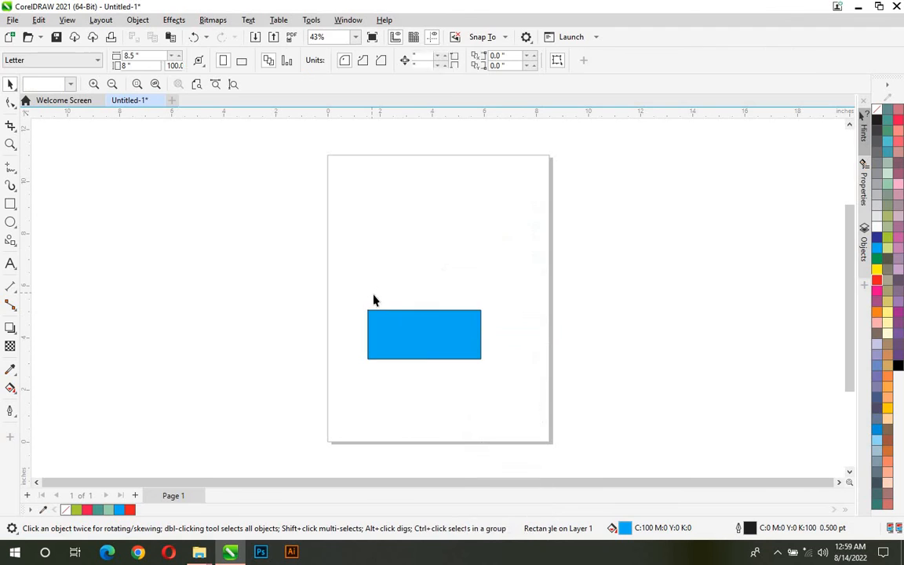
{"action": "left_click", "coordinate": [407, 321]}
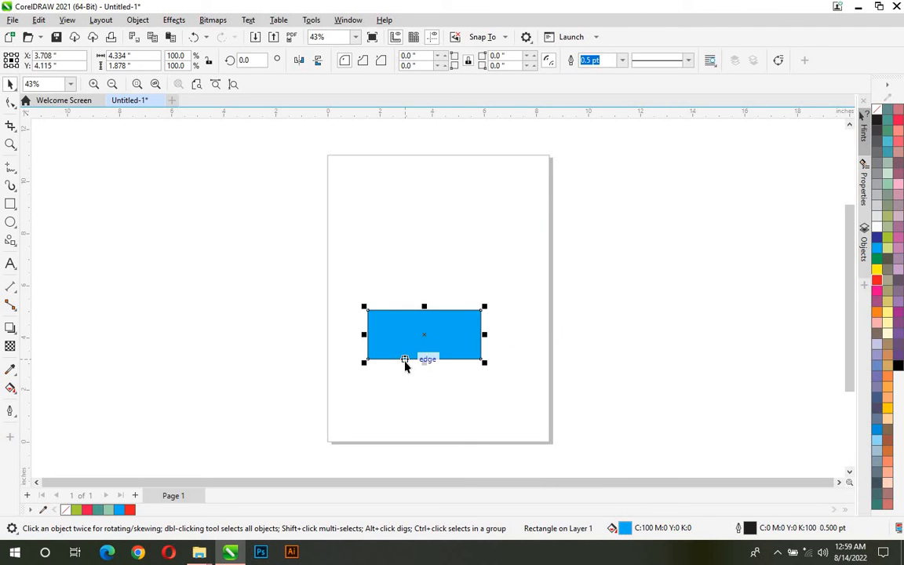
{"action": "left_click_drag", "start_coordinate": [393, 359], "coordinate": [372, 316]}
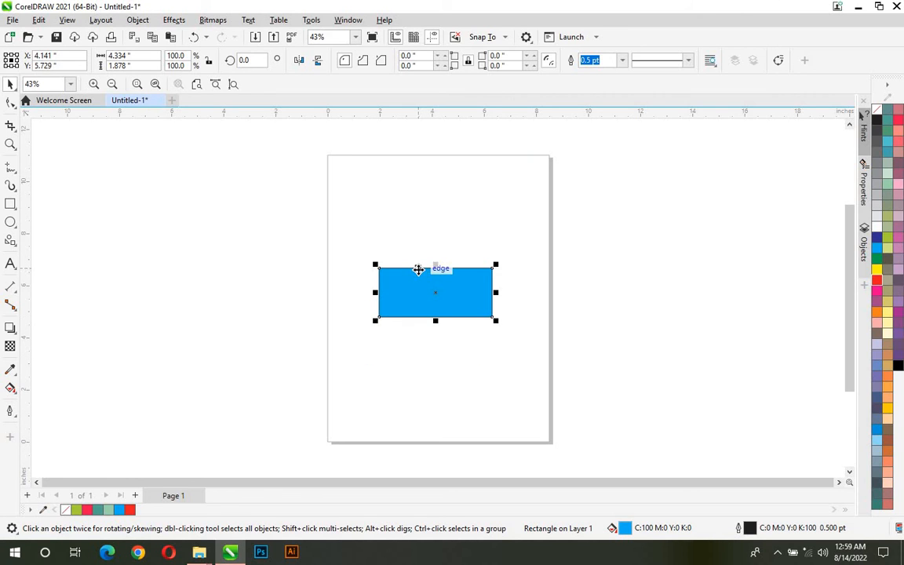
{"action": "left_click_drag", "start_coordinate": [418, 269], "coordinate": [421, 276]}
{"action": "left_click", "coordinate": [416, 329]}
{"action": "left_click", "coordinate": [409, 280]}
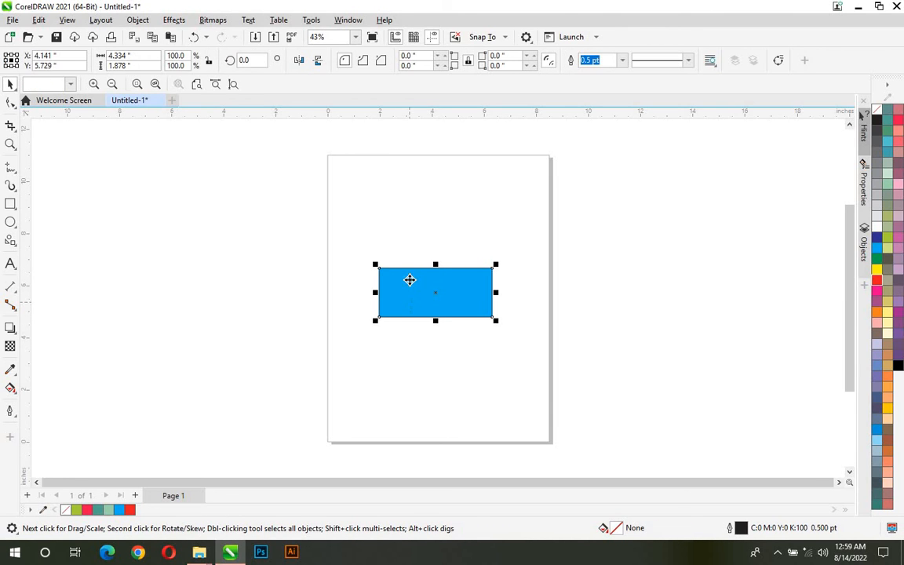
Place a copy of the blue rectangle edge to edge directly below the original and remove the outline from both.
{"action": "left_click_drag", "start_coordinate": [408, 270], "coordinate": [405, 317]}
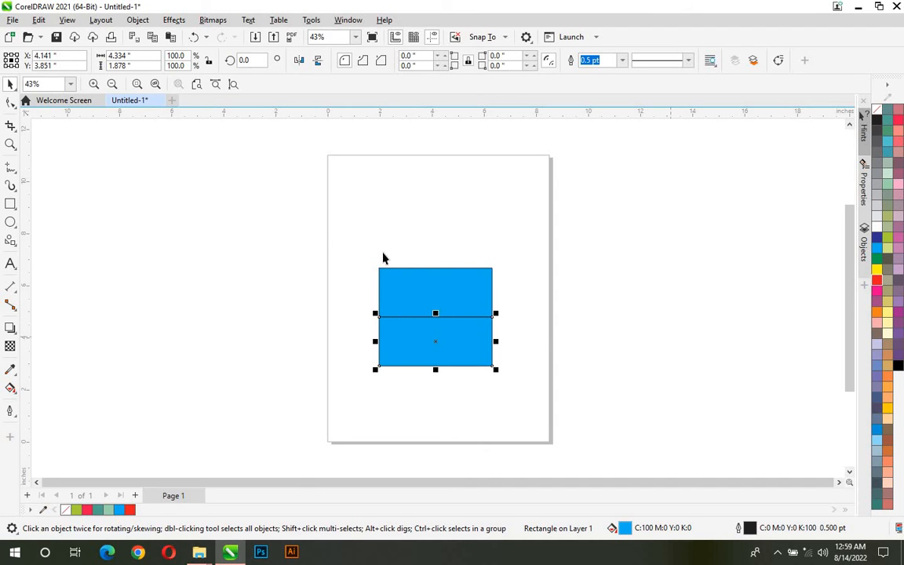
{"action": "left_click_drag", "start_coordinate": [342, 236], "coordinate": [522, 381]}
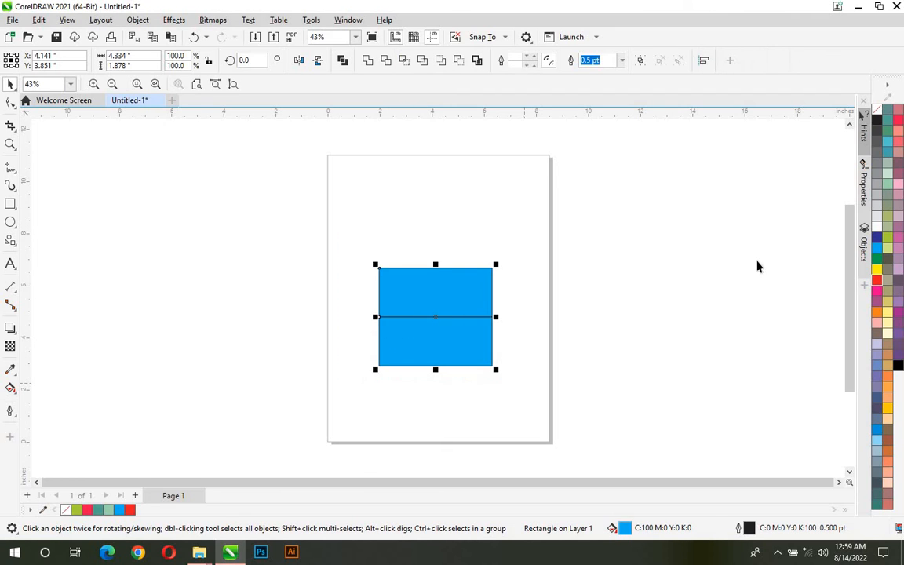
{"action": "right_click", "coordinate": [879, 115]}
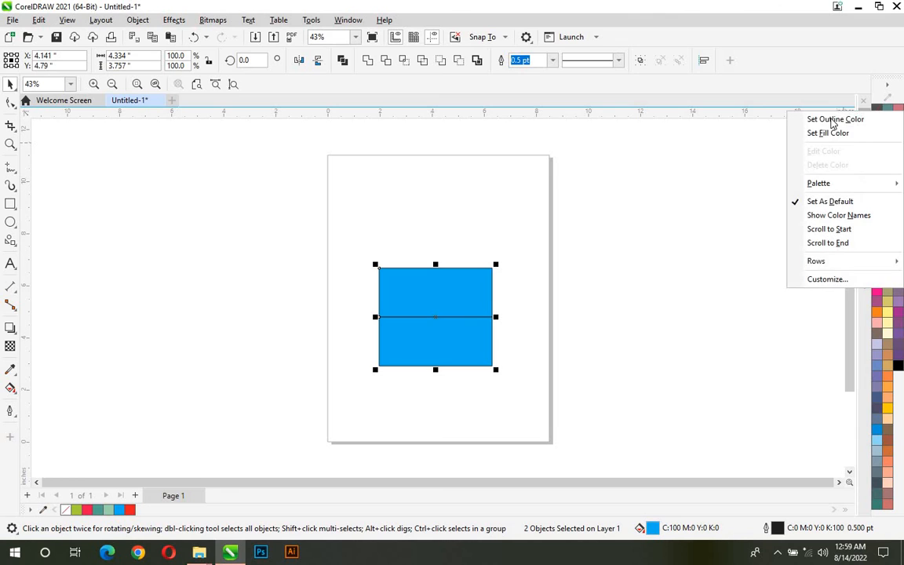
{"action": "left_click", "coordinate": [815, 119]}
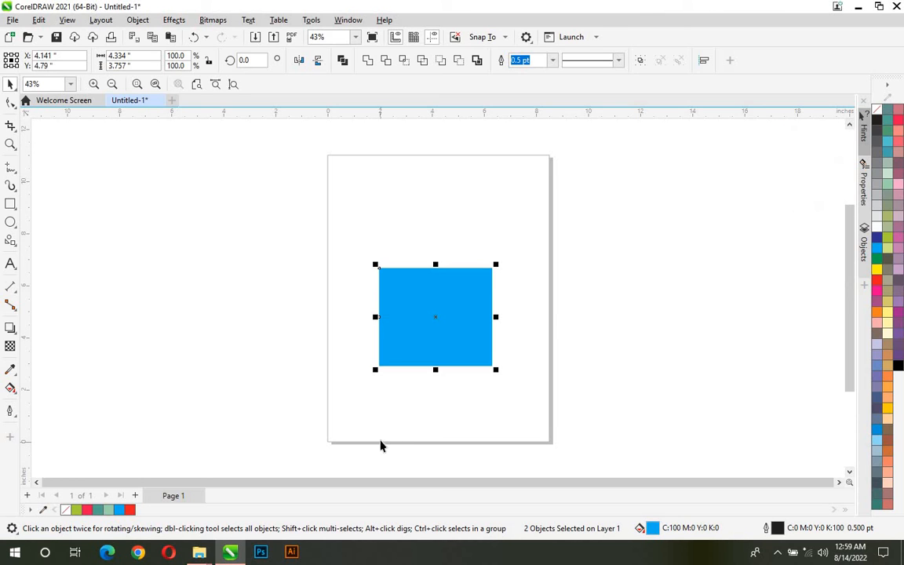
Delete the lower blue rectangle from the page.
{"action": "left_click", "coordinate": [459, 431]}
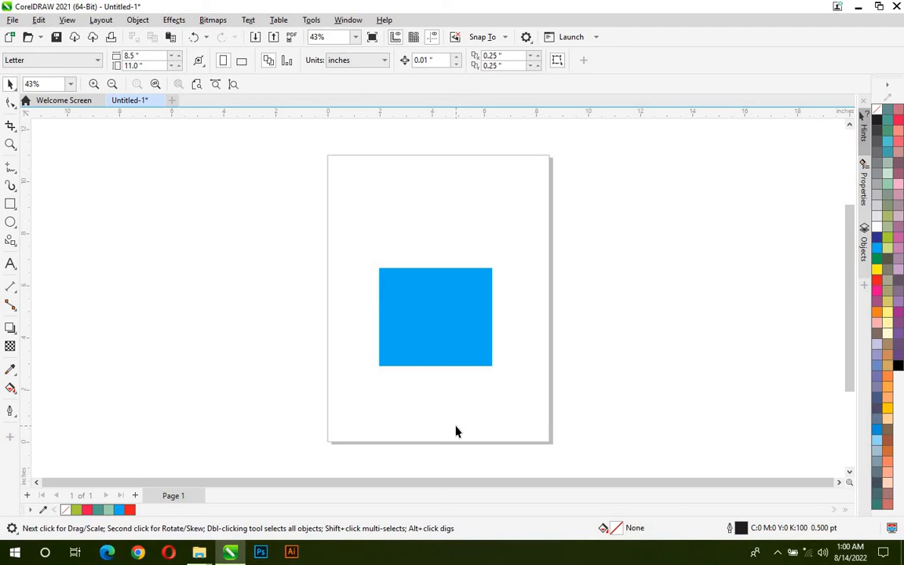
{"action": "left_click", "coordinate": [416, 358]}
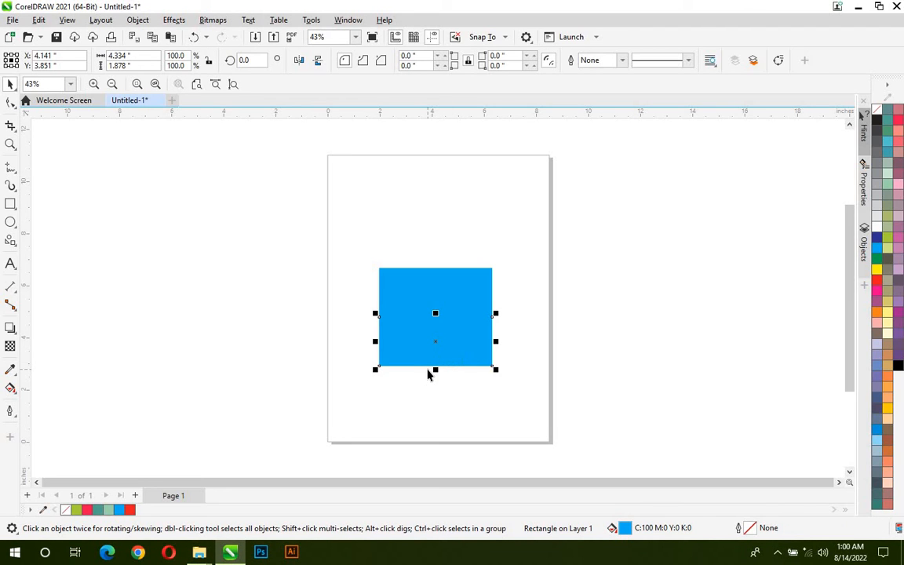
{"action": "key", "text": "Delete"}
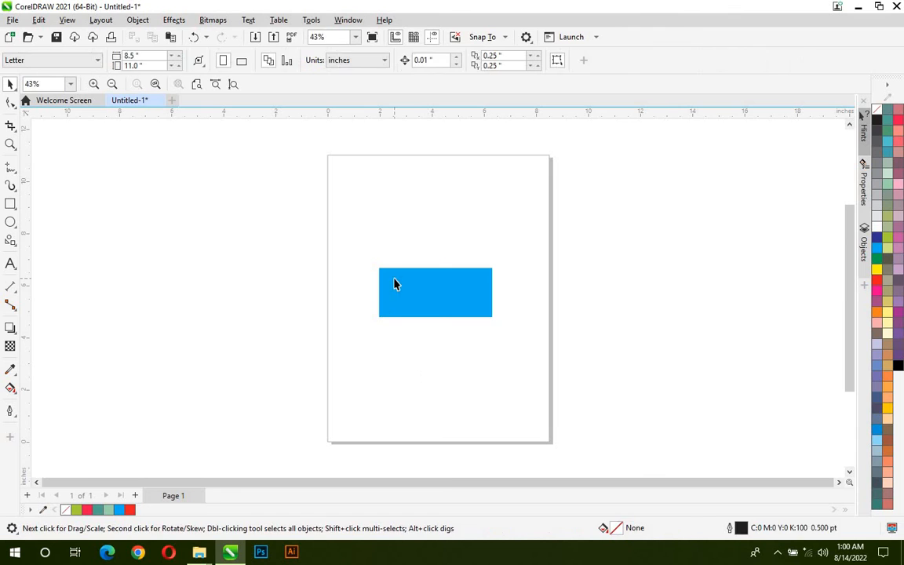
Create a copy of the blue rectangle skewed horizontally into a right-leaning parallelogram about 5.25 inches wide and fill it pinkish red.
{"action": "left_click", "coordinate": [415, 302]}
{"action": "left_click", "coordinate": [397, 296]}
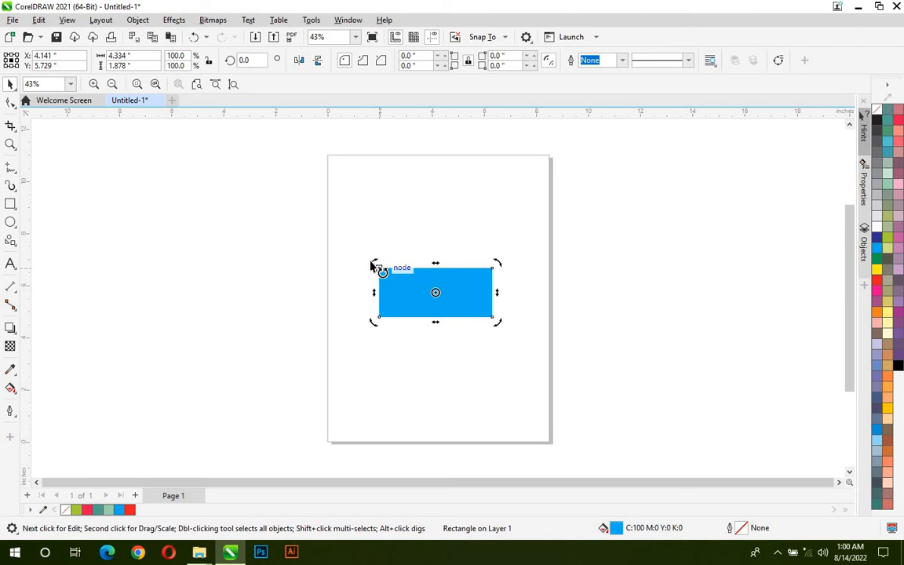
{"action": "mouse_move", "coordinate": [375, 268]}
{"action": "left_mouse_down"}
{"action": "mouse_move", "coordinate": [443, 287]}
{"action": "mouse_move", "coordinate": [458, 353]}
{"action": "mouse_move", "coordinate": [371, 272]}
{"action": "mouse_move", "coordinate": [367, 284]}
{"action": "left_mouse_up"}
{"action": "key", "text": "ctrl+z"}
{"action": "left_click_drag", "start_coordinate": [437, 267], "coordinate": [462, 278]}
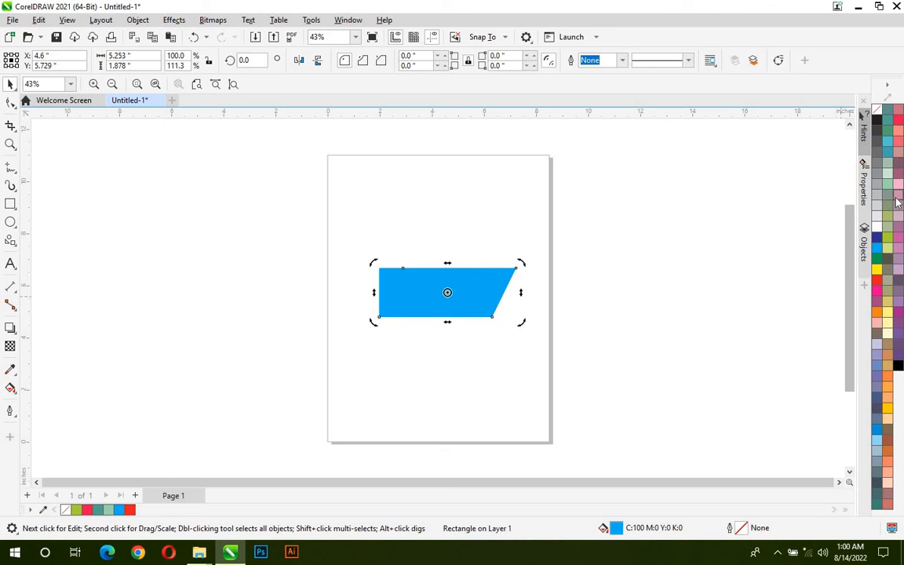
{"action": "left_click", "coordinate": [898, 122]}
{"action": "left_click", "coordinate": [252, 446]}
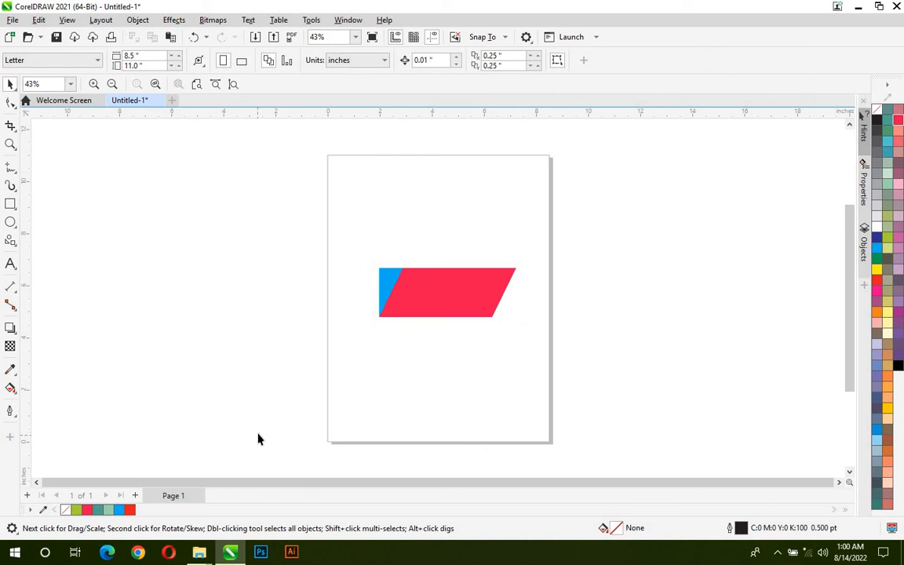
Select both shapes and save the drawing as Lesson in CDR format in the Documents folder.
{"action": "left_click_drag", "start_coordinate": [371, 244], "coordinate": [582, 393]}
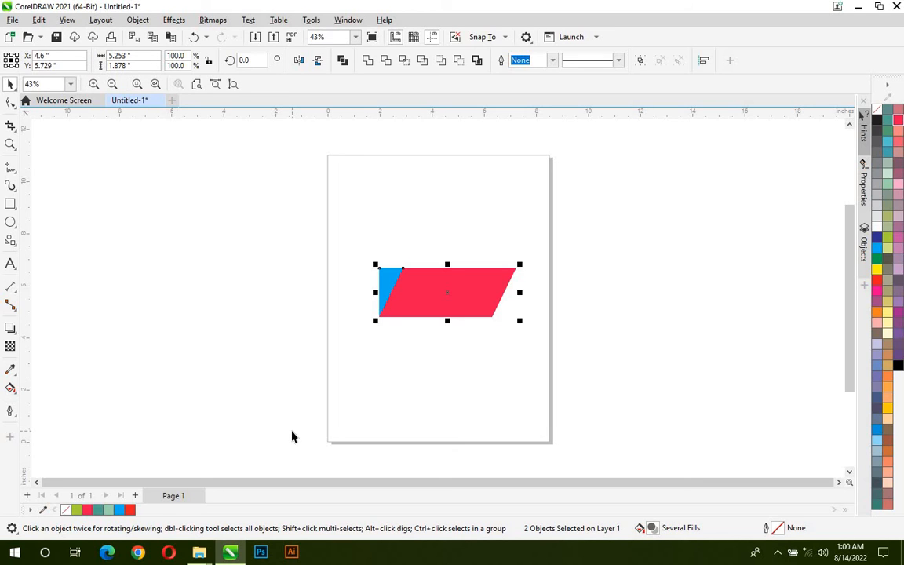
{"action": "left_click", "coordinate": [13, 21]}
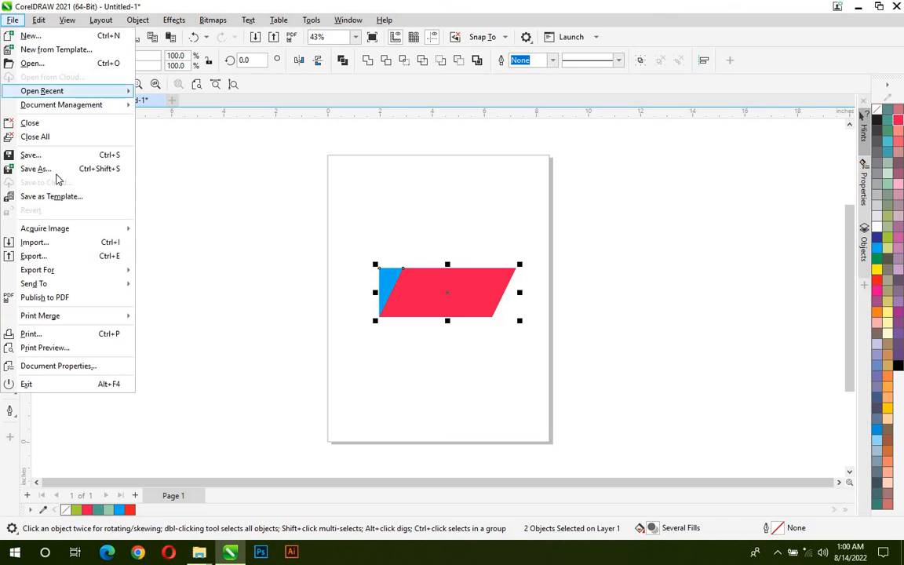
{"action": "left_click", "coordinate": [52, 159]}
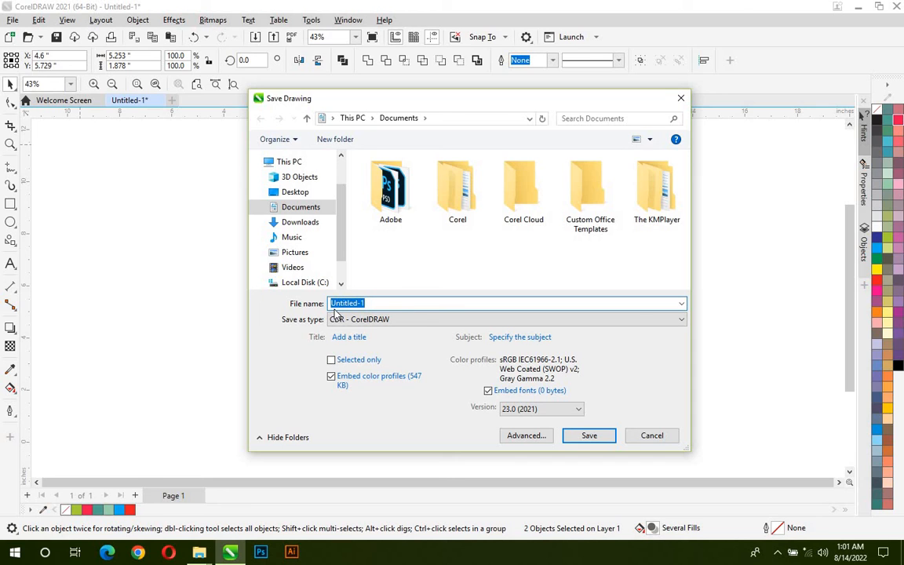
{"action": "type", "text": "Lesson"}
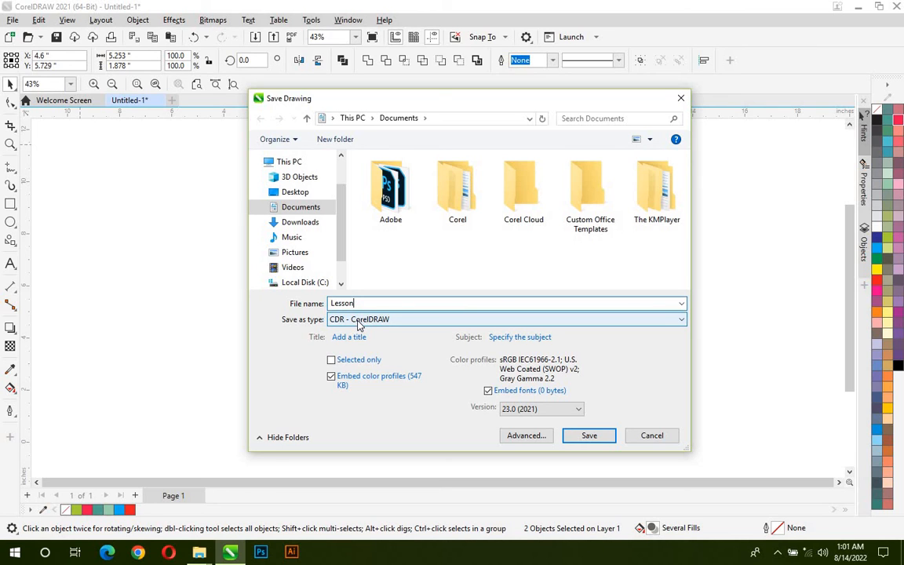
{"action": "left_click", "coordinate": [589, 437]}
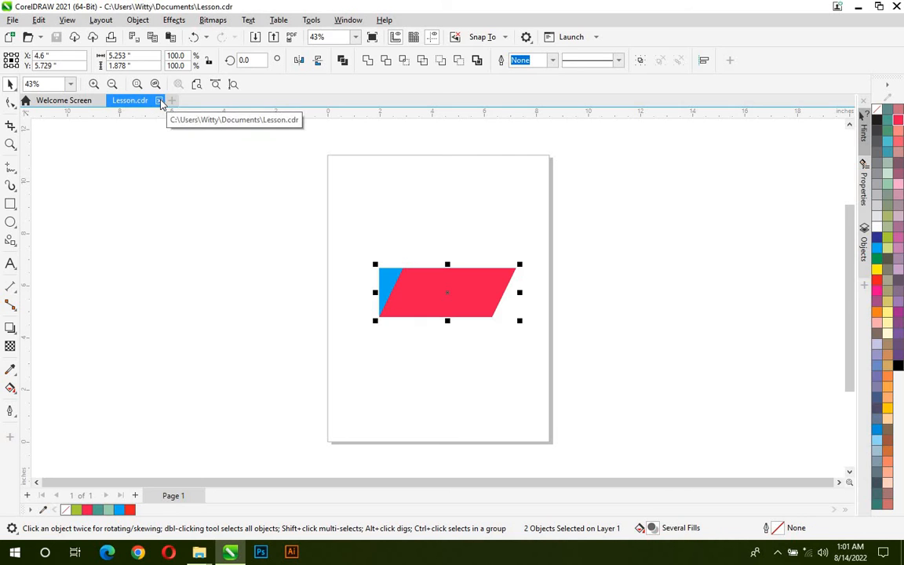
Close the saved drawing and reopen Lesson.cdr from the recent documents.
{"action": "left_click", "coordinate": [159, 101]}
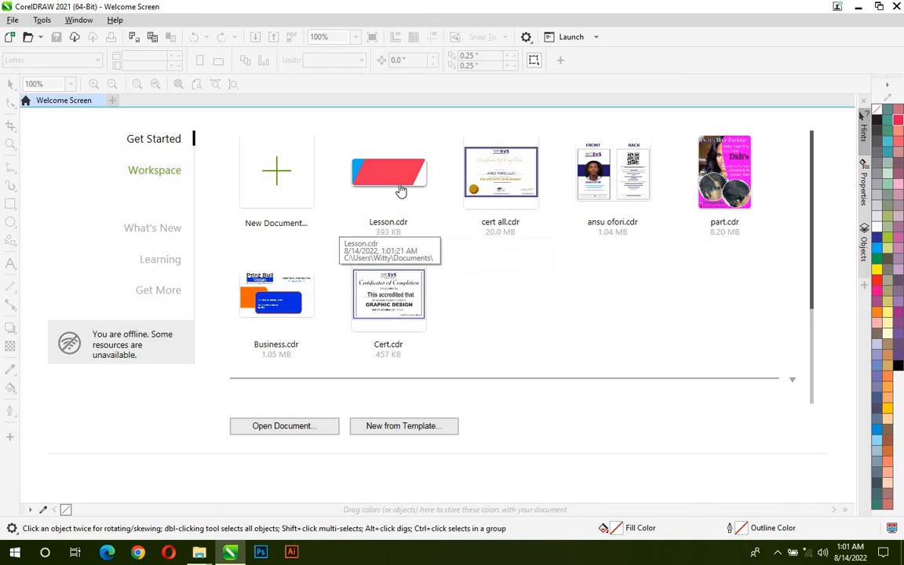
{"action": "left_click", "coordinate": [400, 191]}
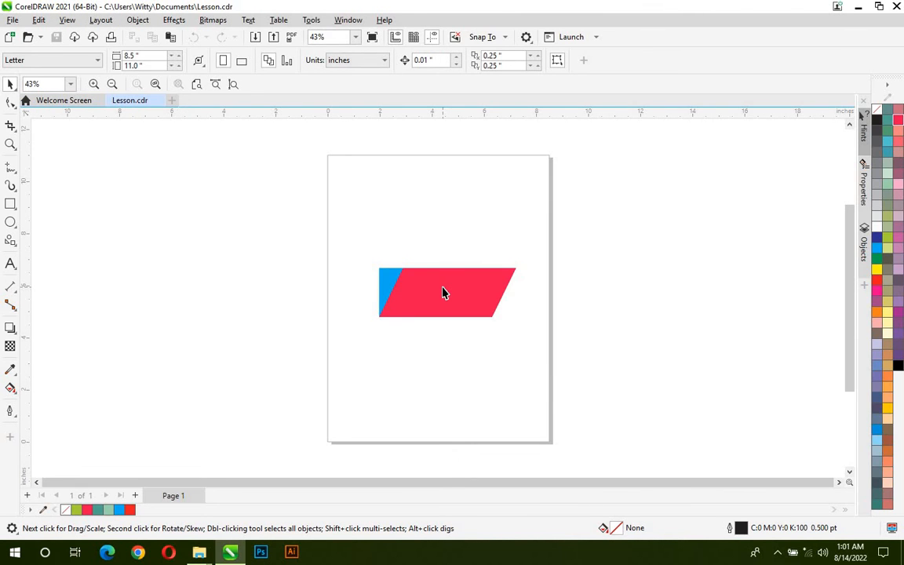
Give the blue rectangle behind the parallelogram a black outline.
{"action": "left_click", "coordinate": [384, 286]}
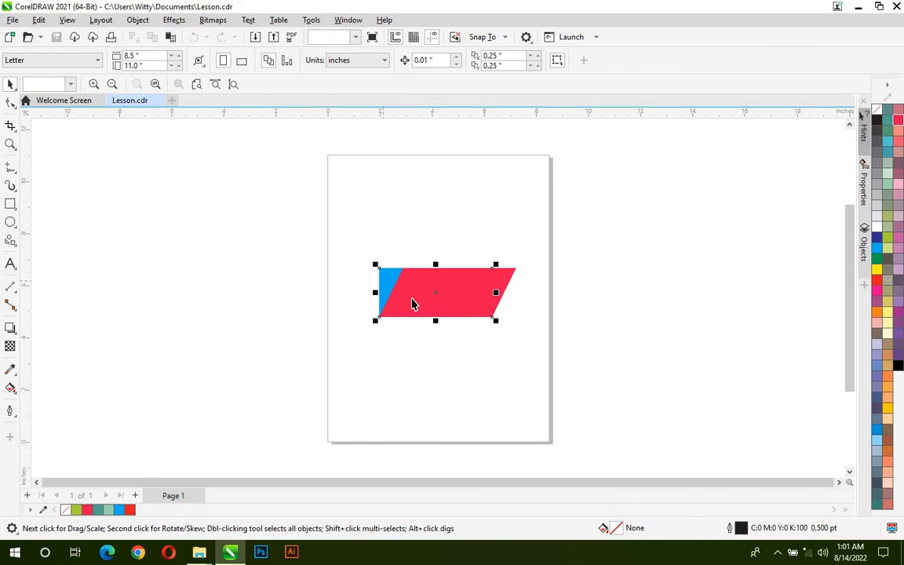
{"action": "right_click", "coordinate": [876, 123]}
{"action": "left_click", "coordinate": [857, 130]}
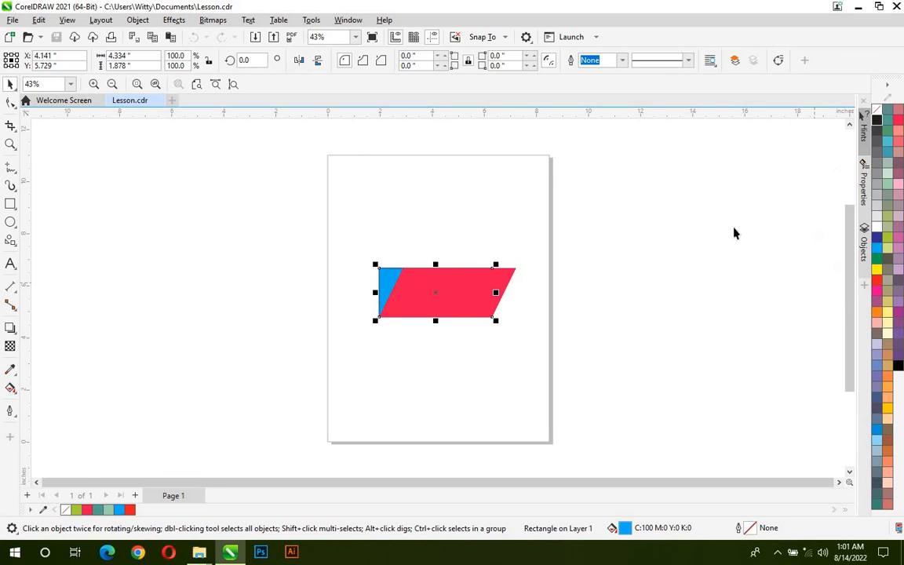
{"action": "left_click", "coordinate": [690, 262]}
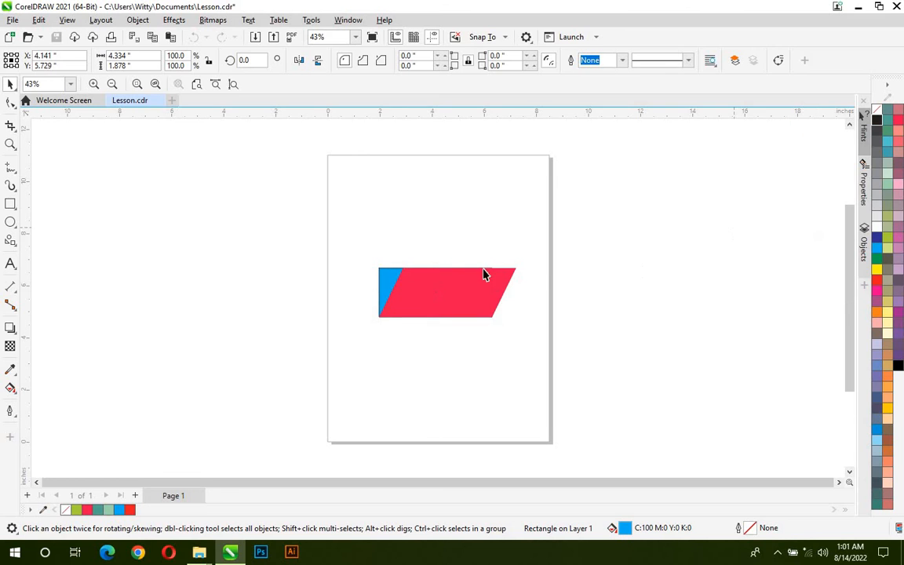
Change the blue rectangle's fill to salmon C:0 M:60 Y:40 K:0 and save the changes to Lesson.cdr.
{"action": "left_click", "coordinate": [390, 283]}
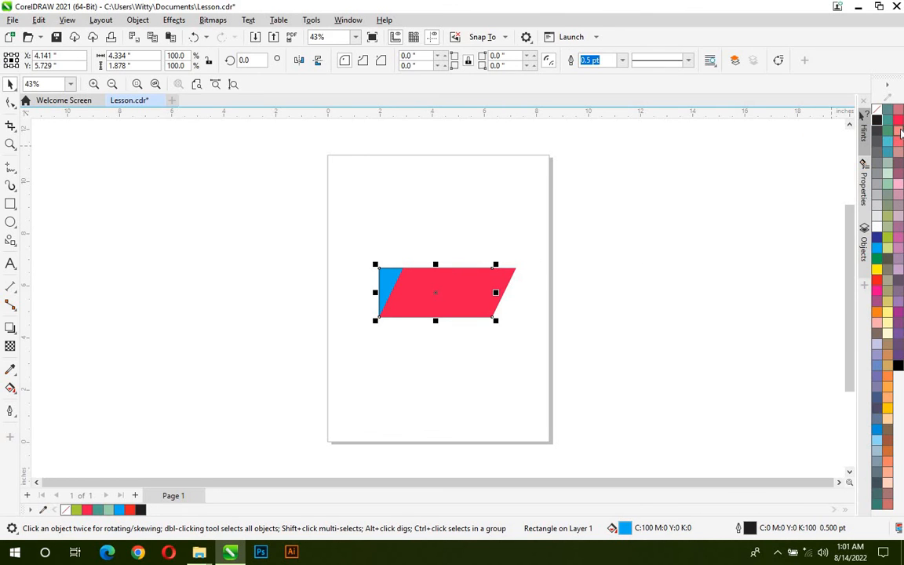
{"action": "left_click", "coordinate": [899, 131]}
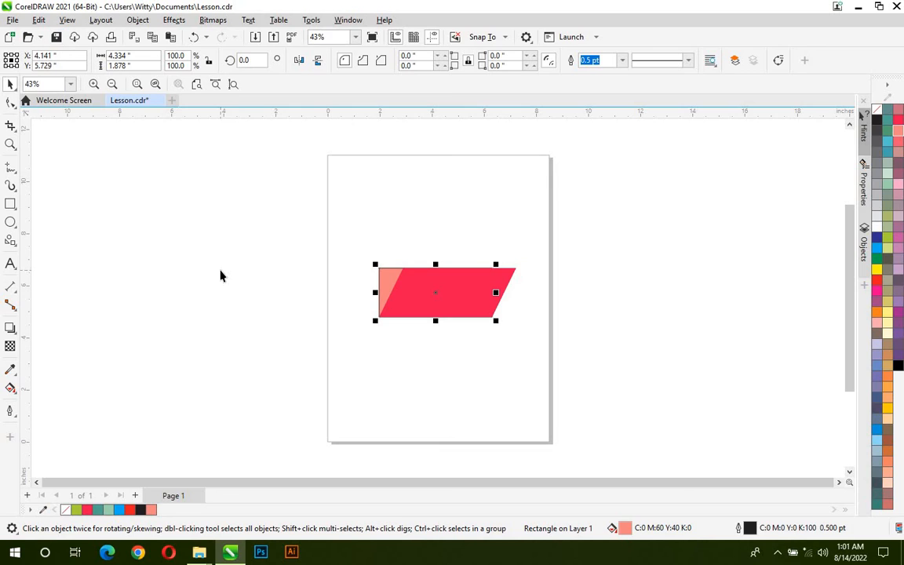
{"action": "key", "text": "ctrl+s"}
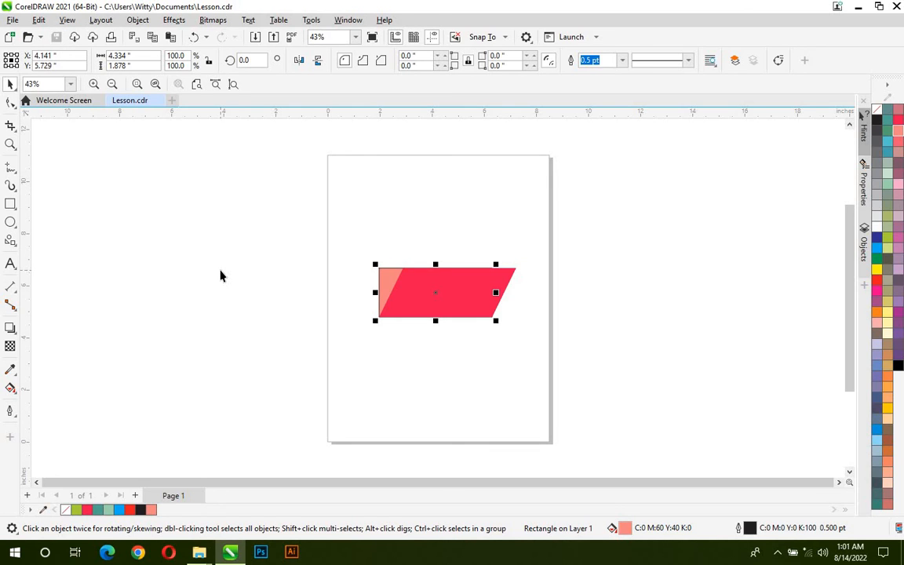